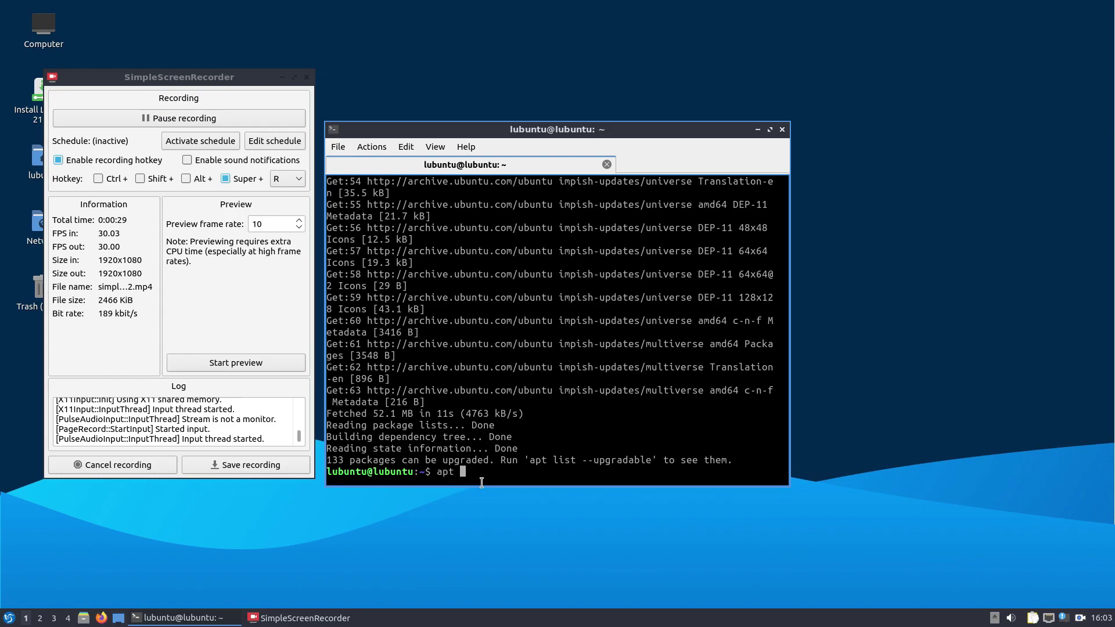
Search the package repositories with apt for kvantum
type("era")
type("ch kva")
type("ntum")
key("Return")
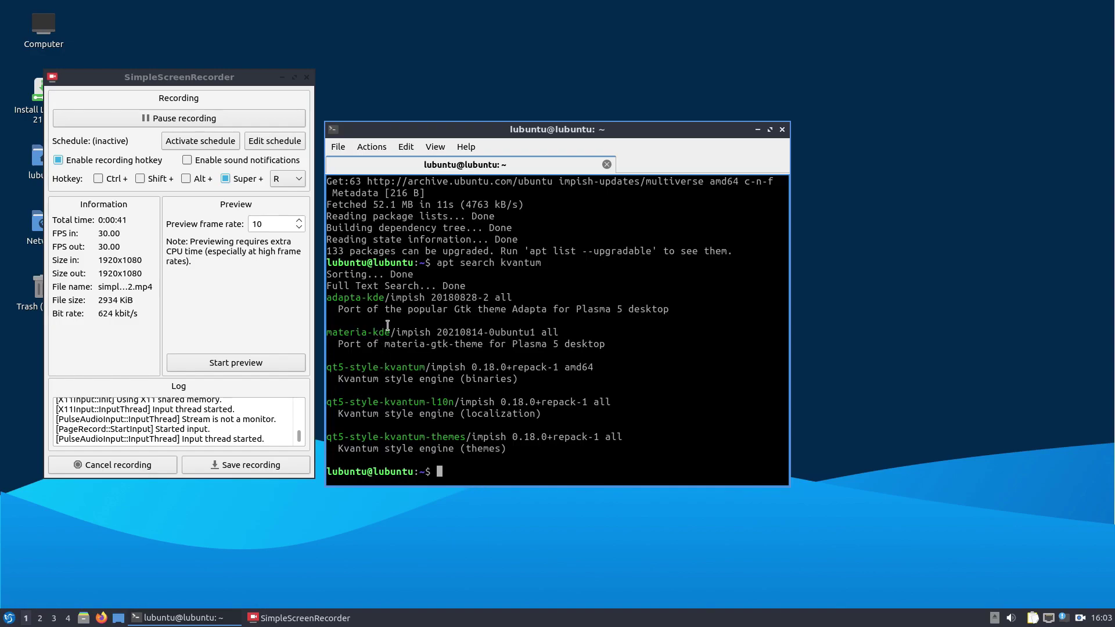
Install the qt5-style-kvantum package using sudo apt install, copying its name from the search results, and confirm the installation
left_click_drag(427, 368, 328, 367)
right_click(345, 368)
left_click(365, 377)
left_click(559, 471)
type("sudoa po")
type("pt instal")
type("l")
key("ctrl+shift+v")
key("Return")
type("Y")
key("Return")
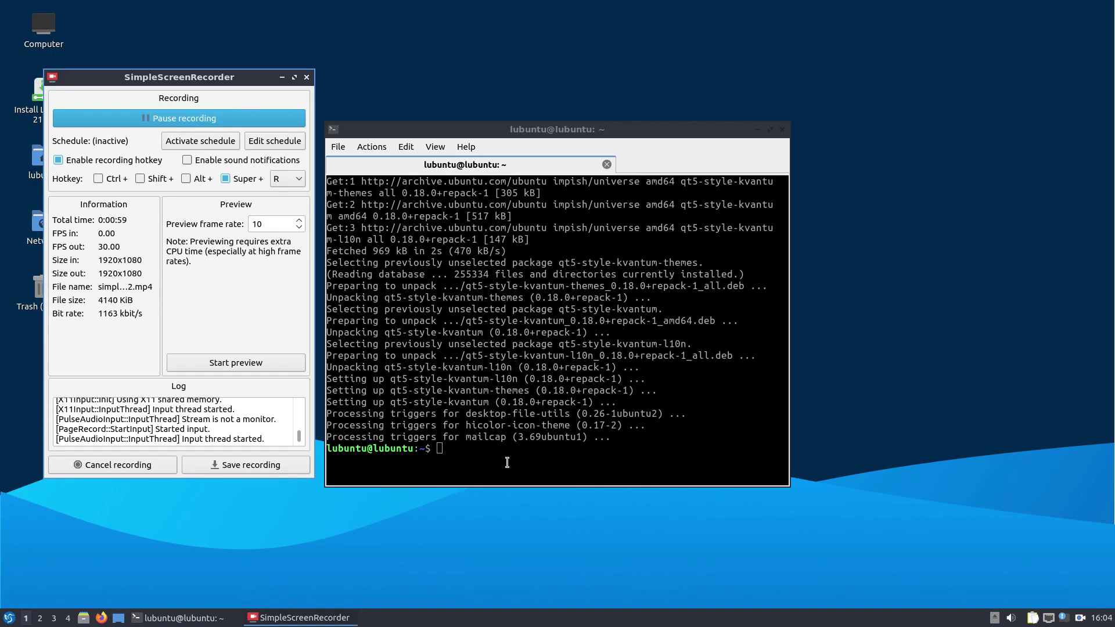
Launch Kvantum Manager and show its Change/Delete Theme settings
left_click(9, 618)
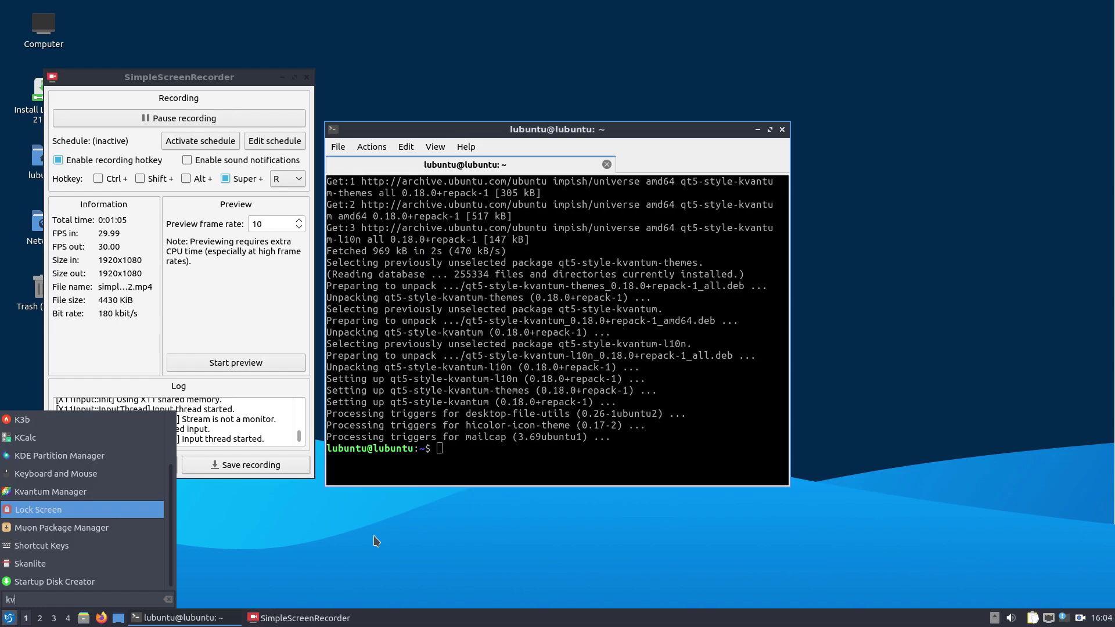
left_click(63, 585)
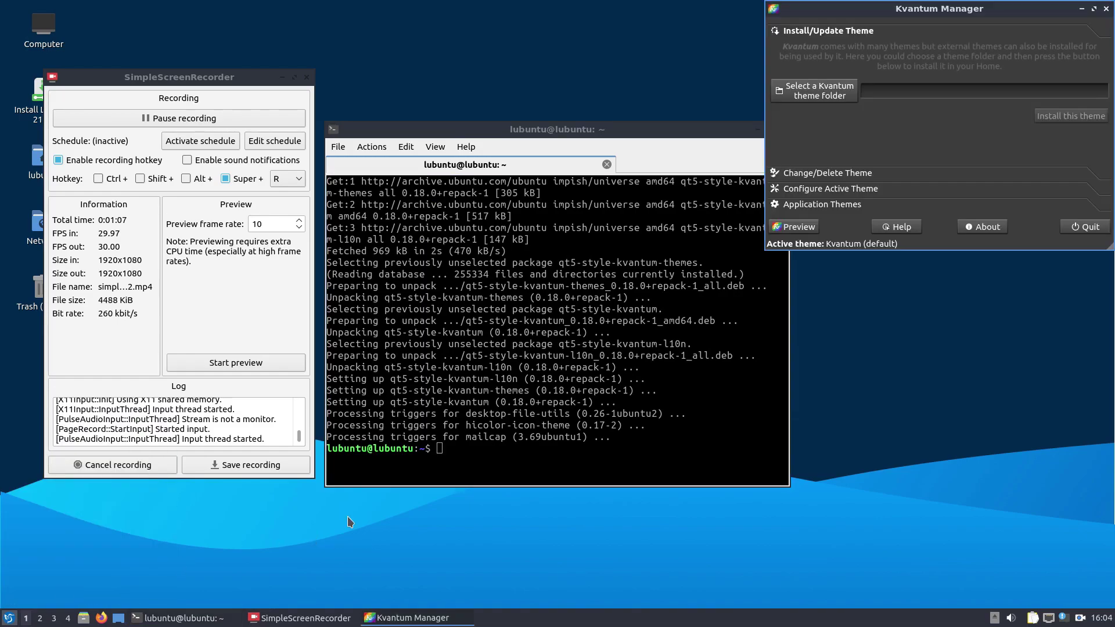
left_click_drag(840, 173, 217, 383)
left_click(218, 370)
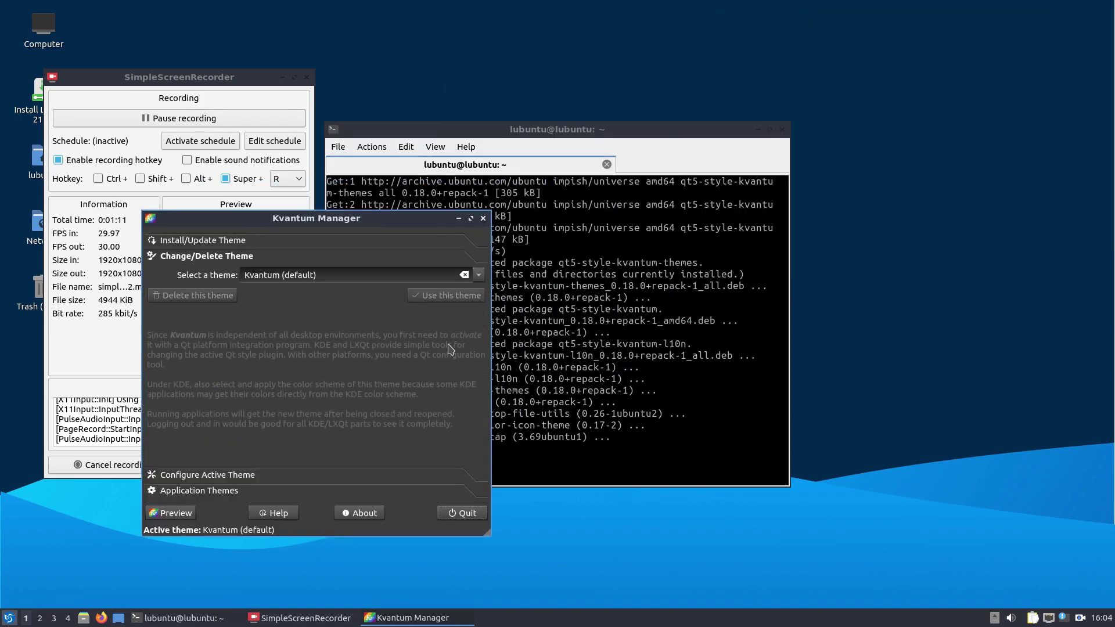
Select KvFlat as the Kvantum theme and put it into use
left_click(478, 275)
scroll(383, 355, "down", 4)
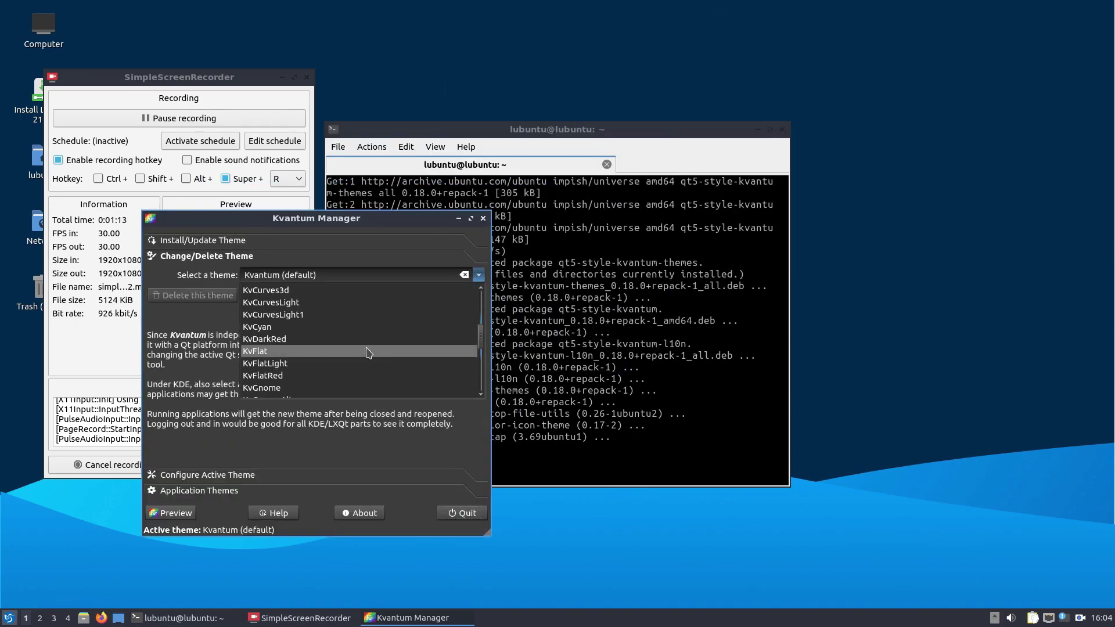
left_click(318, 351)
left_click(449, 295)
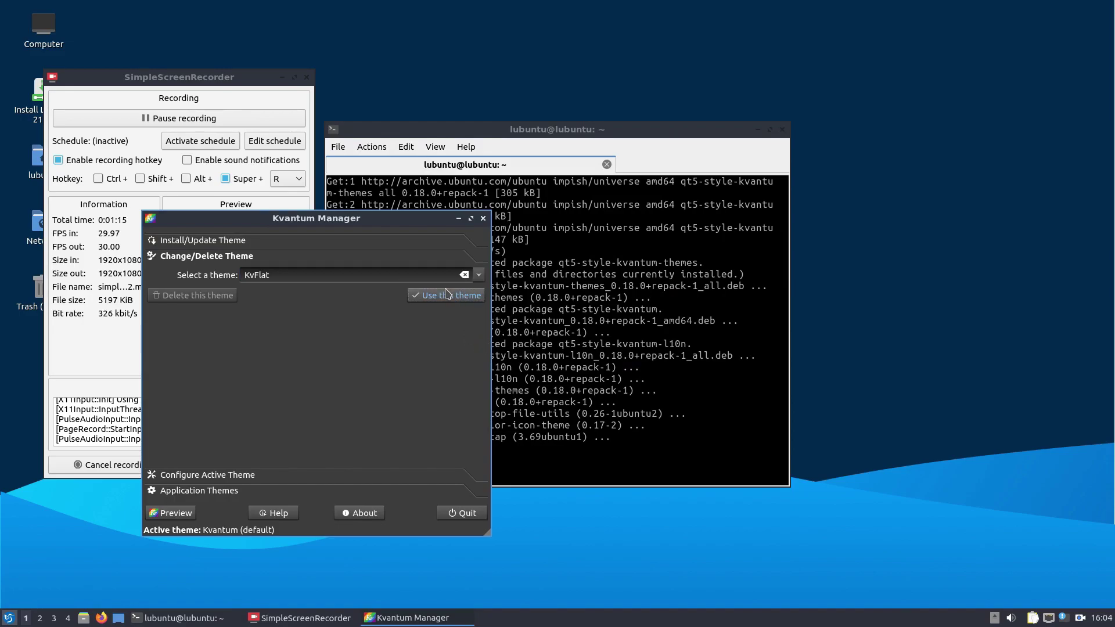
left_click_drag(273, 220, 425, 200)
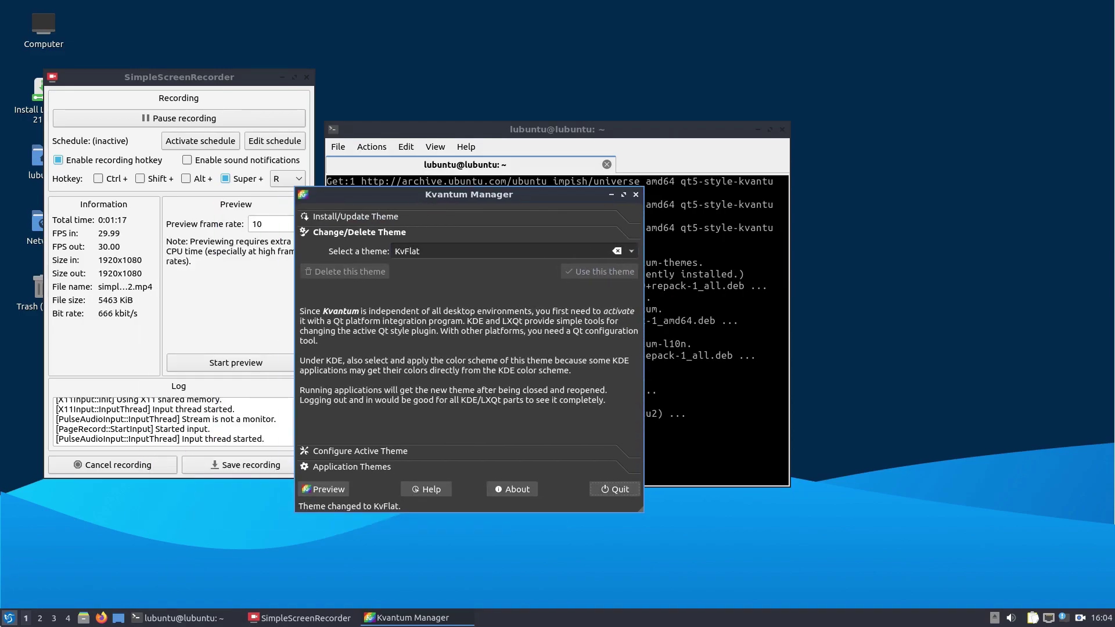
Open LXQt Appearance Configuration, set the Qt style to kvantum and apply it
left_click(8, 618)
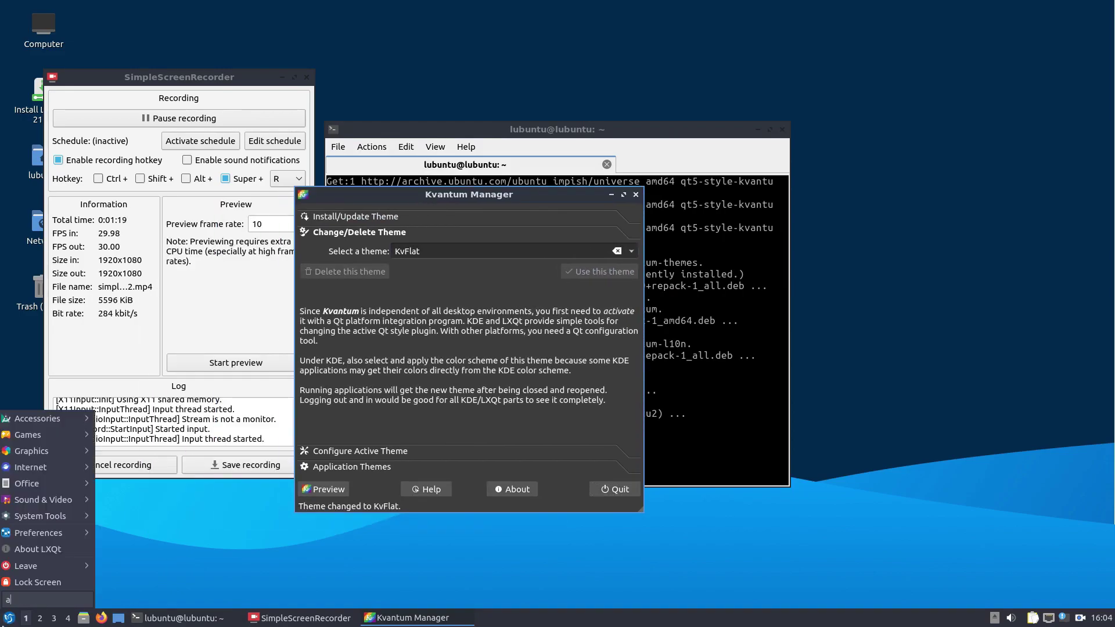
type("appe")
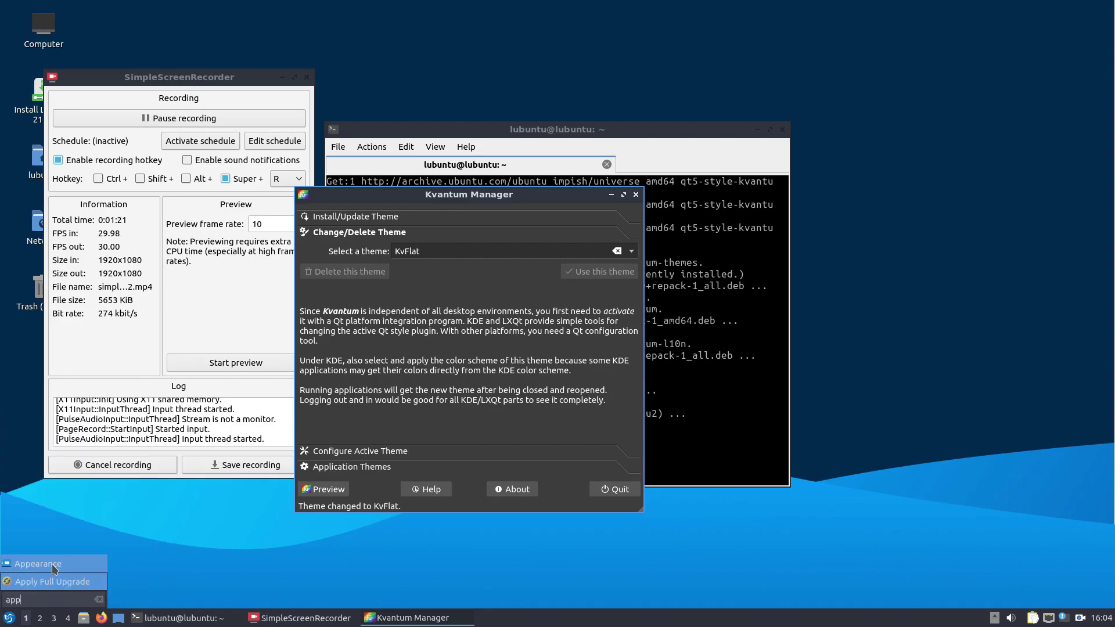
key("Return")
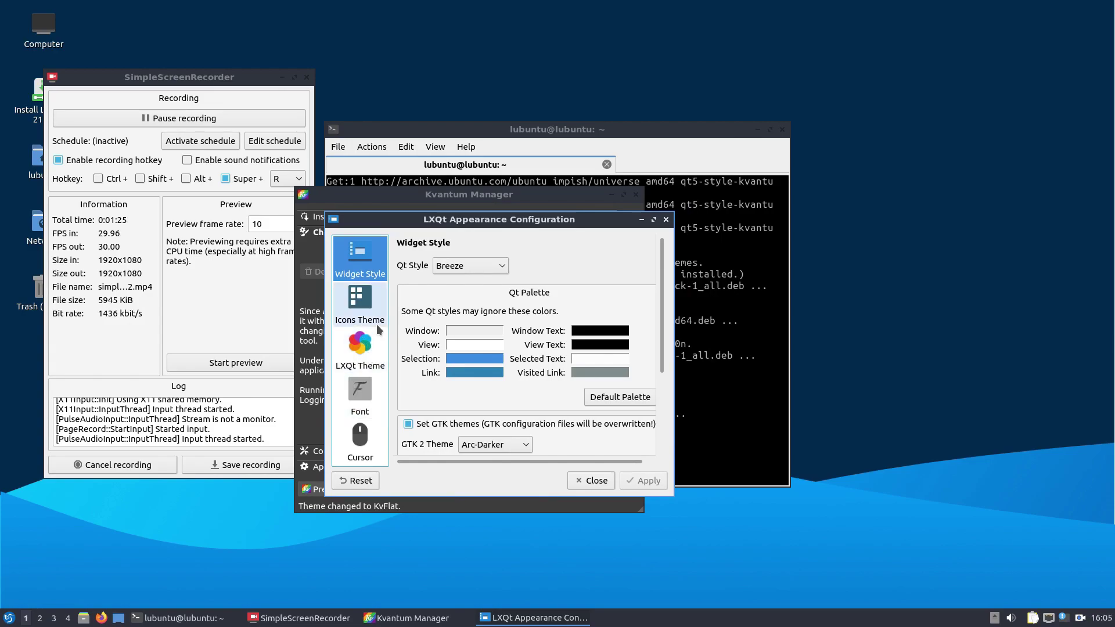
left_click(483, 267)
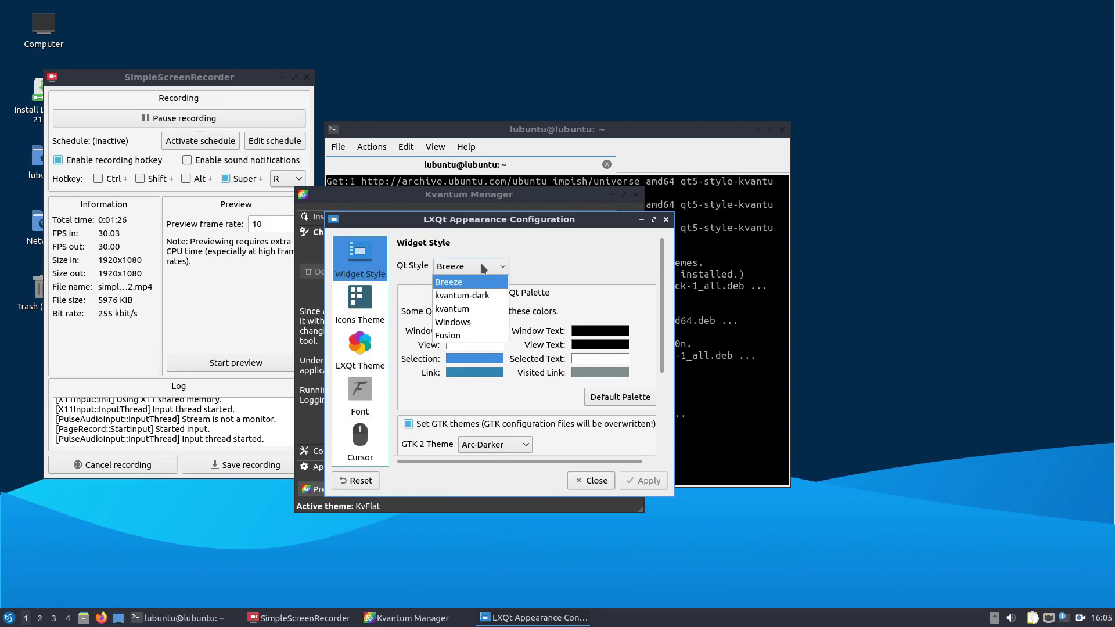
left_click(466, 310)
left_click(645, 481)
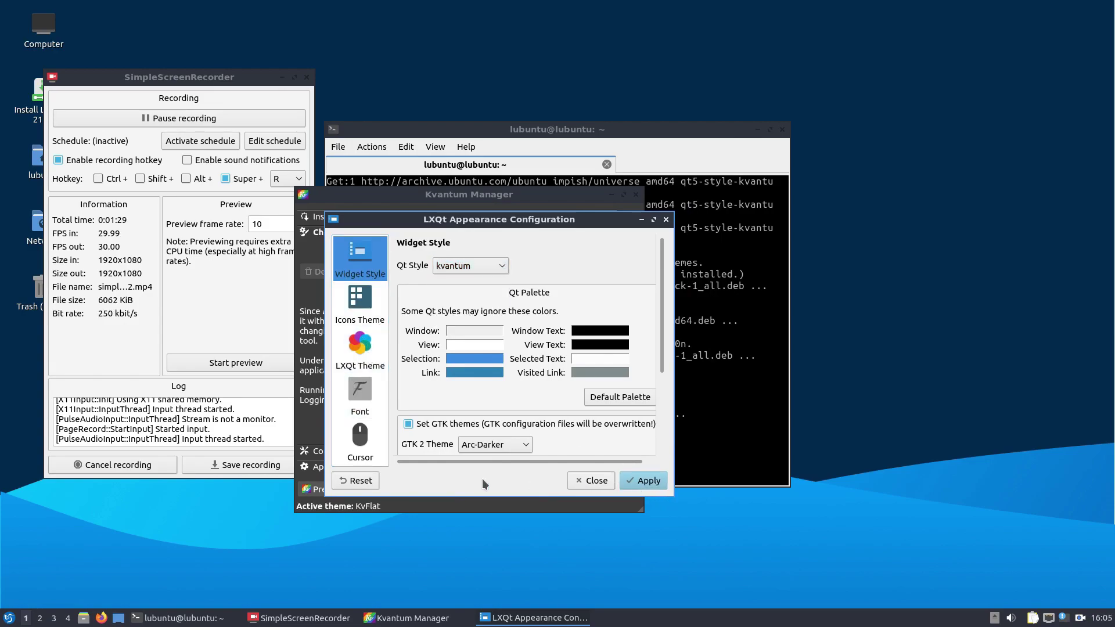
left_click_drag(449, 219, 762, 215)
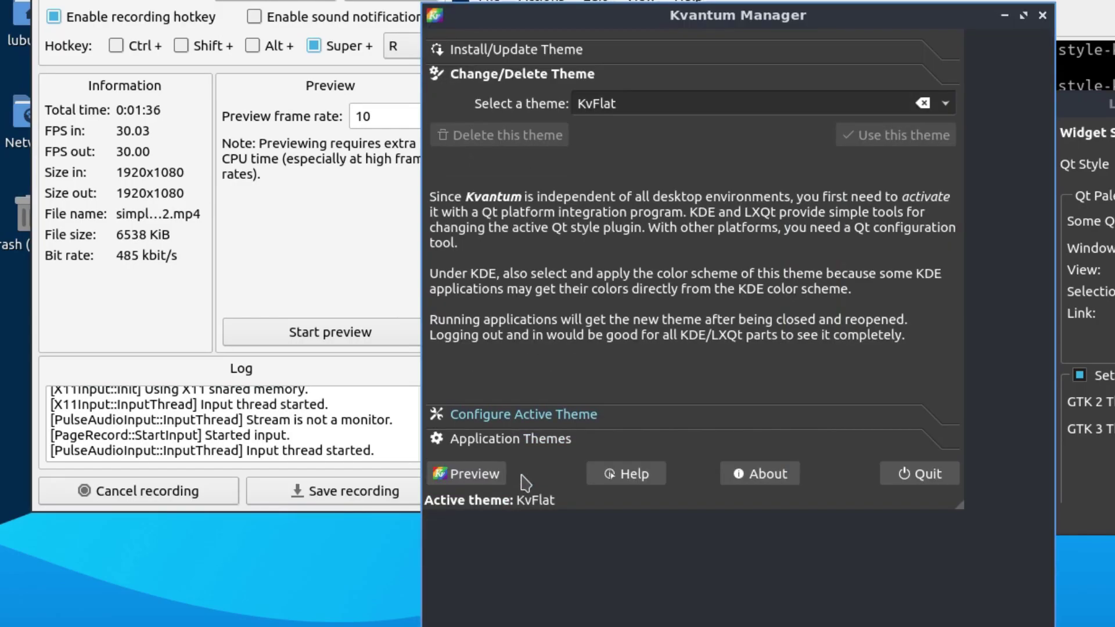
In Kvantum Manager's active theme hacks, enable transparent sidepane and view for PCManFM-qt plus Blur explicitly translucent windows, and save
left_click(361, 451)
left_click(512, 283)
left_click(494, 311)
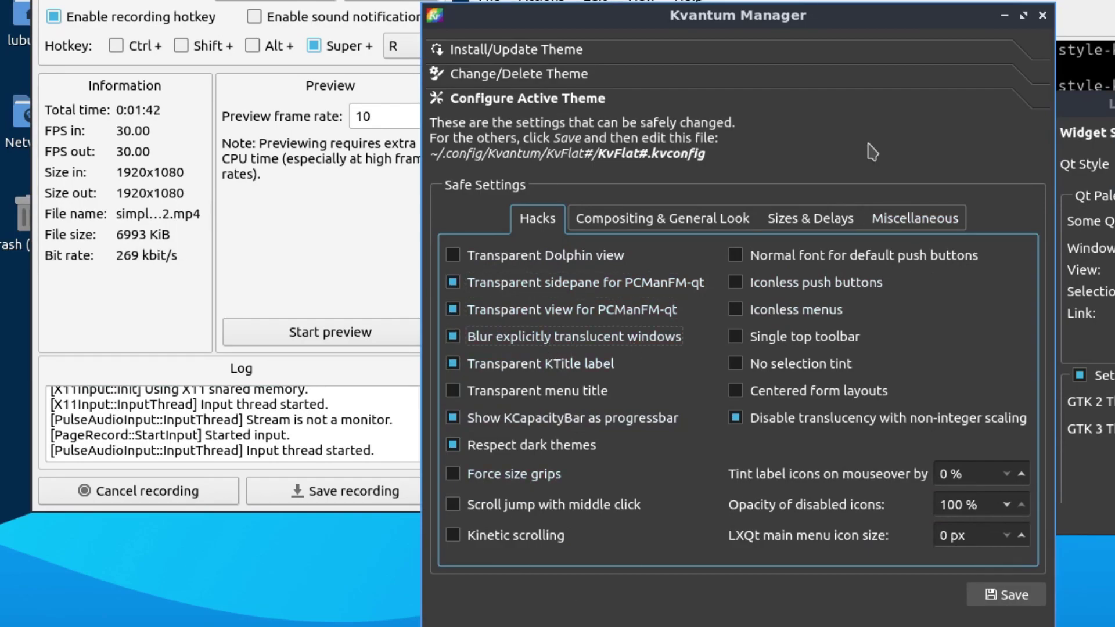
left_click(976, 588)
In the compositing settings, enable translucent windows, blurring for menus and tooltips, and shadowless menus and tooltips, and clear the opaque apps list
left_click(641, 227)
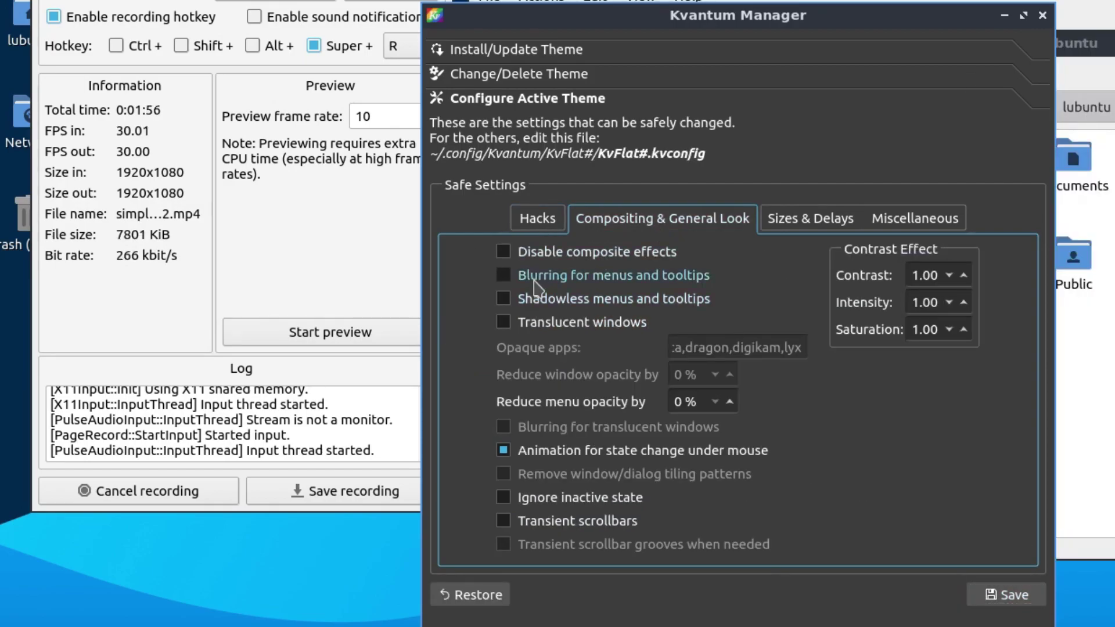
left_click(525, 329)
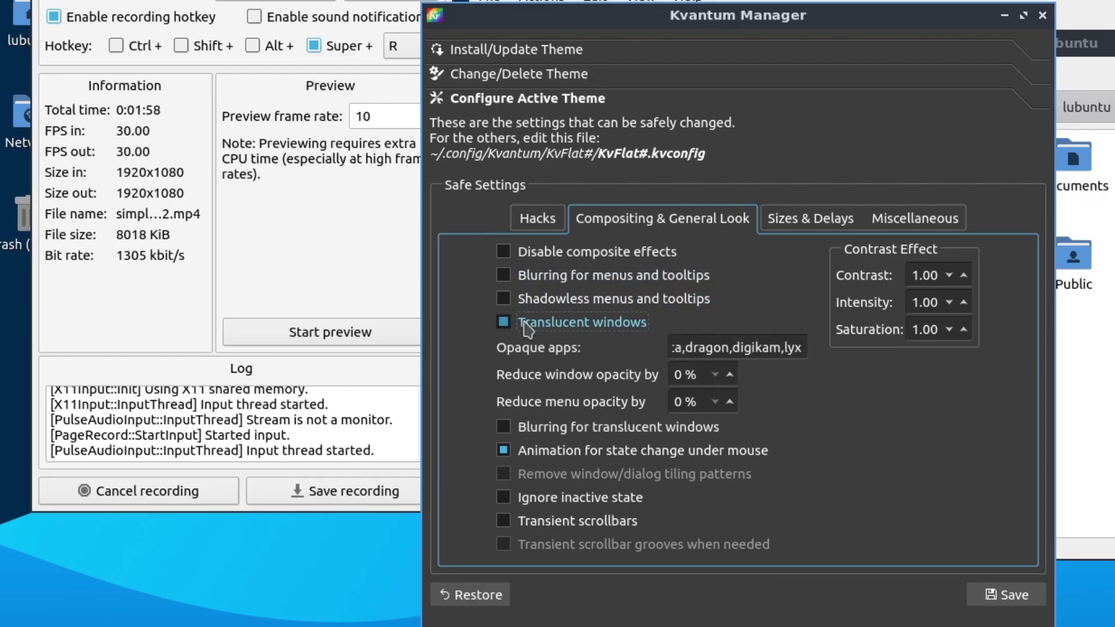
left_click(557, 279)
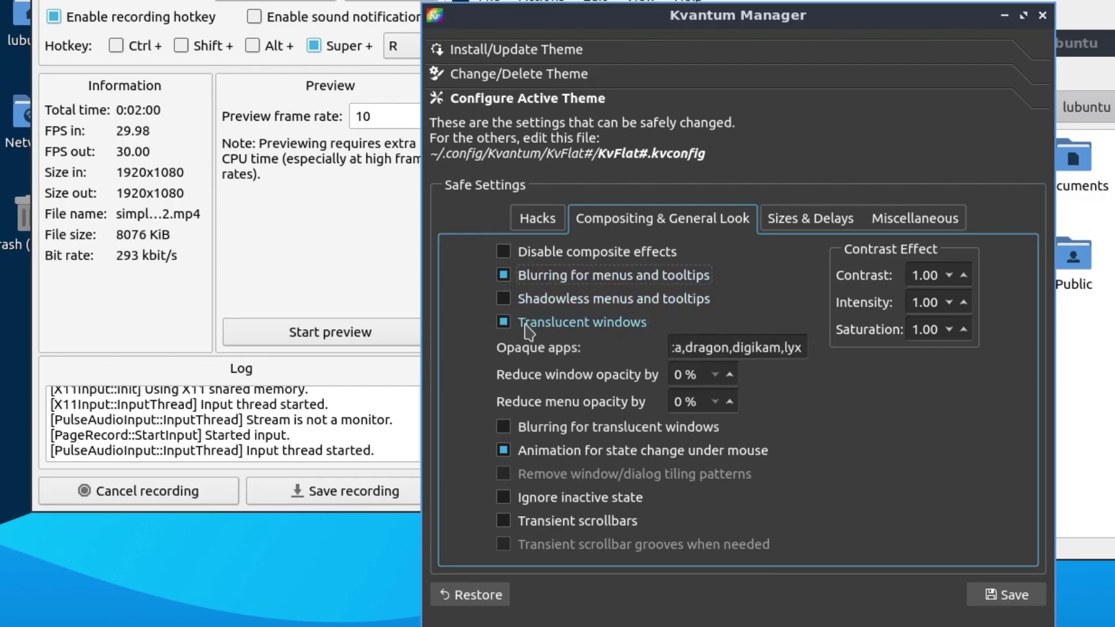
left_click(540, 298)
triple_click(726, 346)
key("BackSpace")
Reduce window and menu opacity by 50 % each, enable blurring for translucent windows, and save the theme configuration
double_click(674, 377)
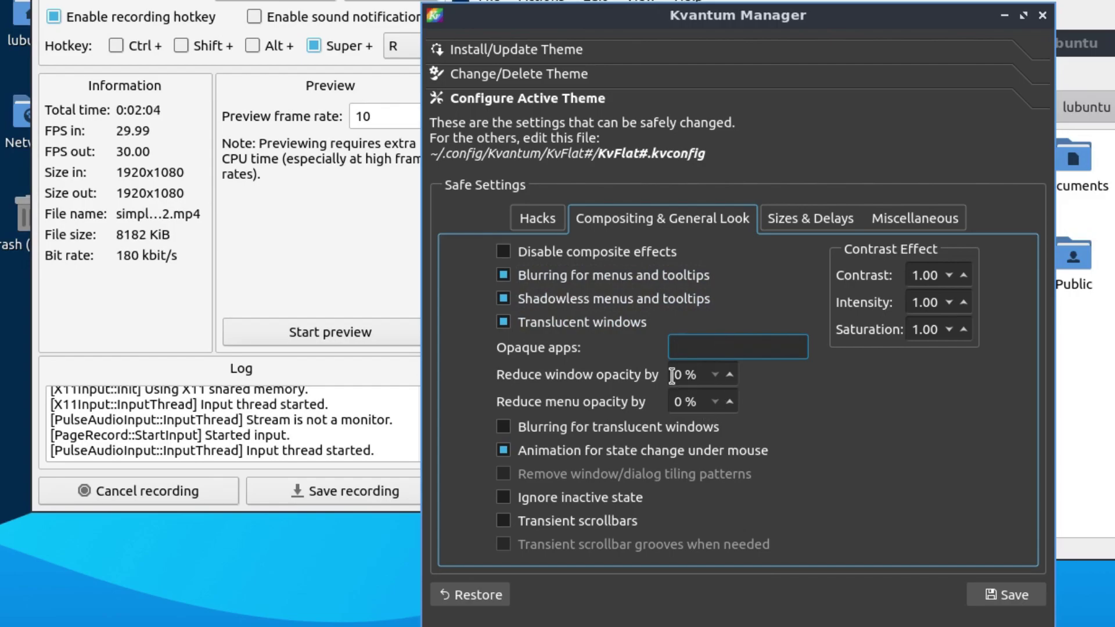
key("BackSpace")
type("50")
left_click(685, 405)
key("BackSpace")
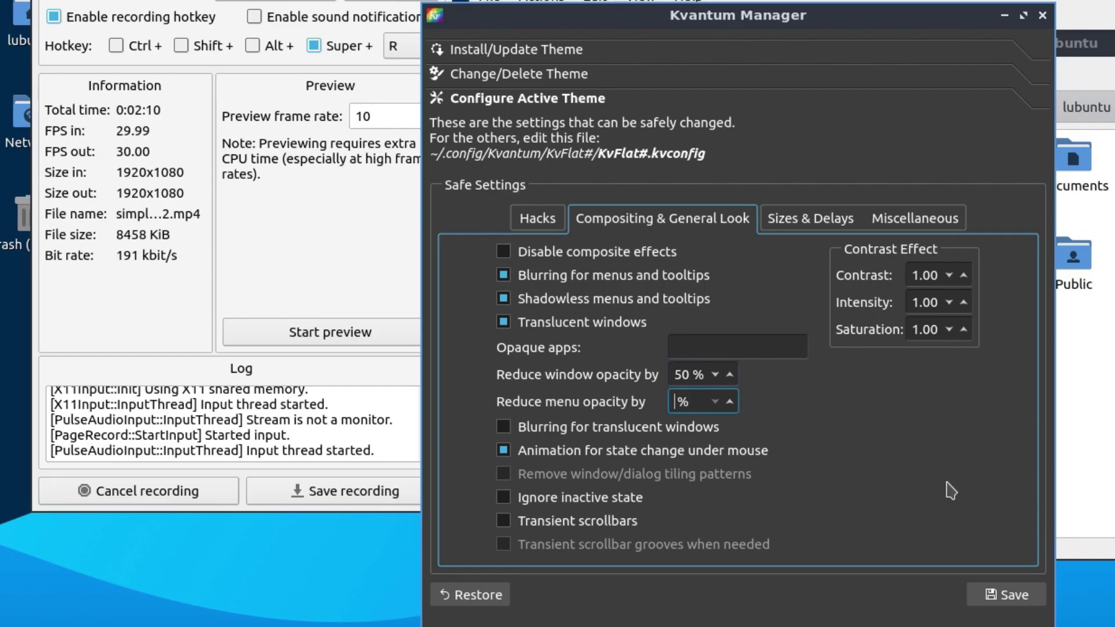
type("50")
left_click(516, 427)
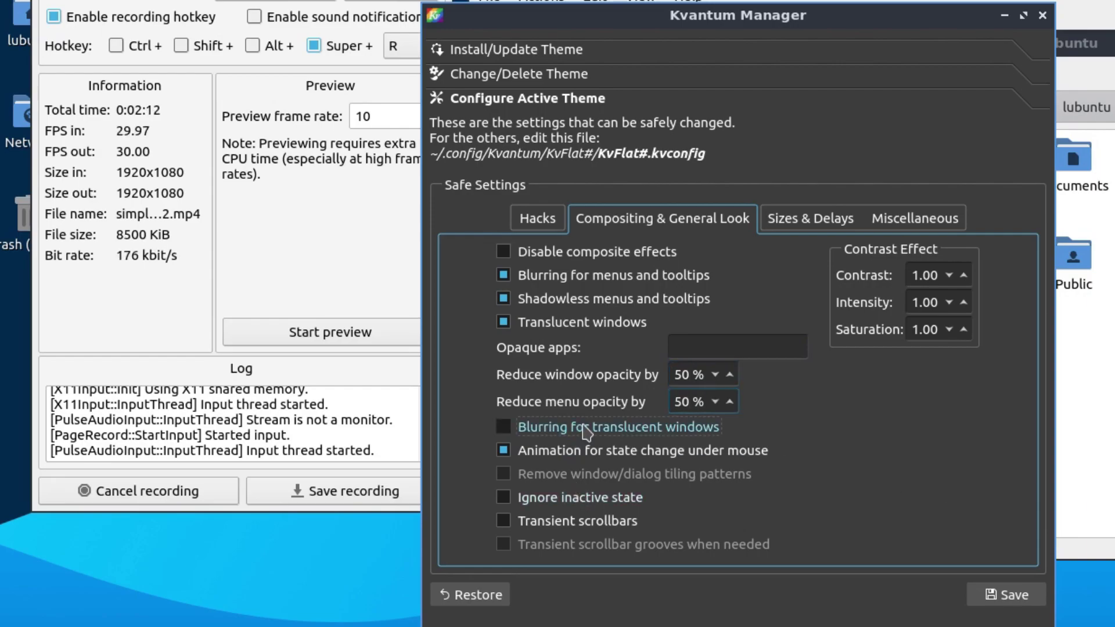
left_click(1022, 599)
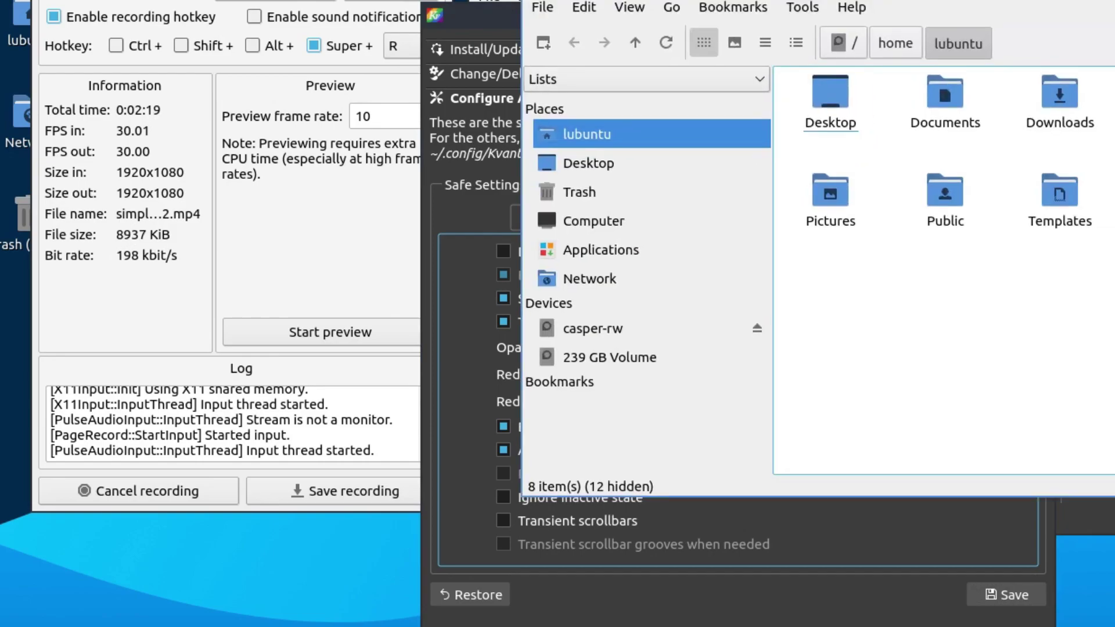
Close the file manager, Kvantum Manager and LXQt Appearance Configuration windows
left_click(842, 137)
left_click(837, 77)
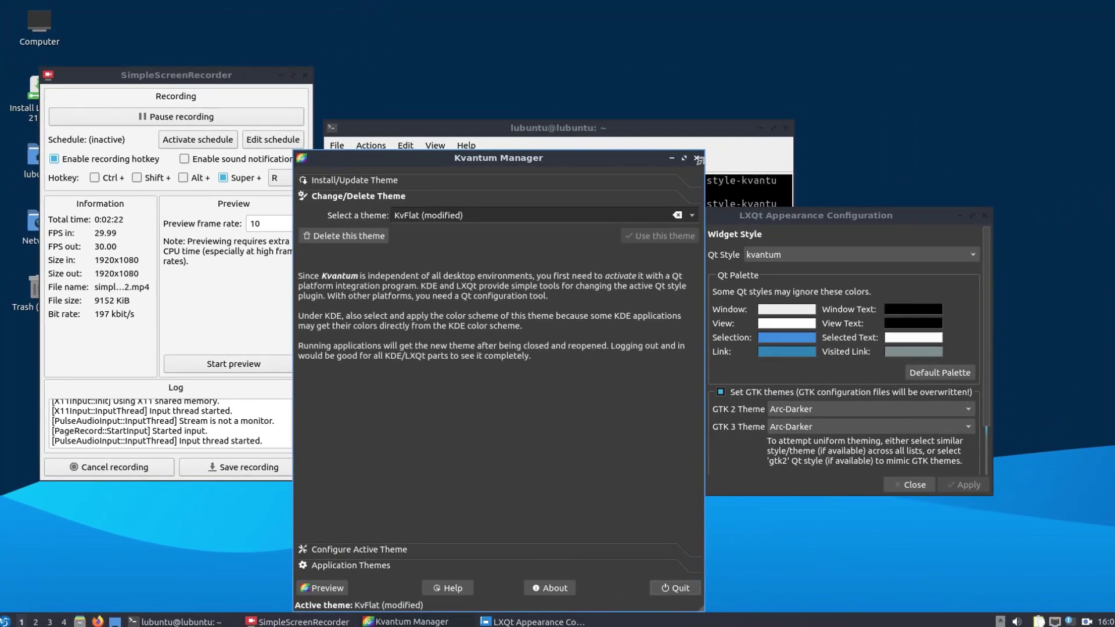
left_click(697, 158)
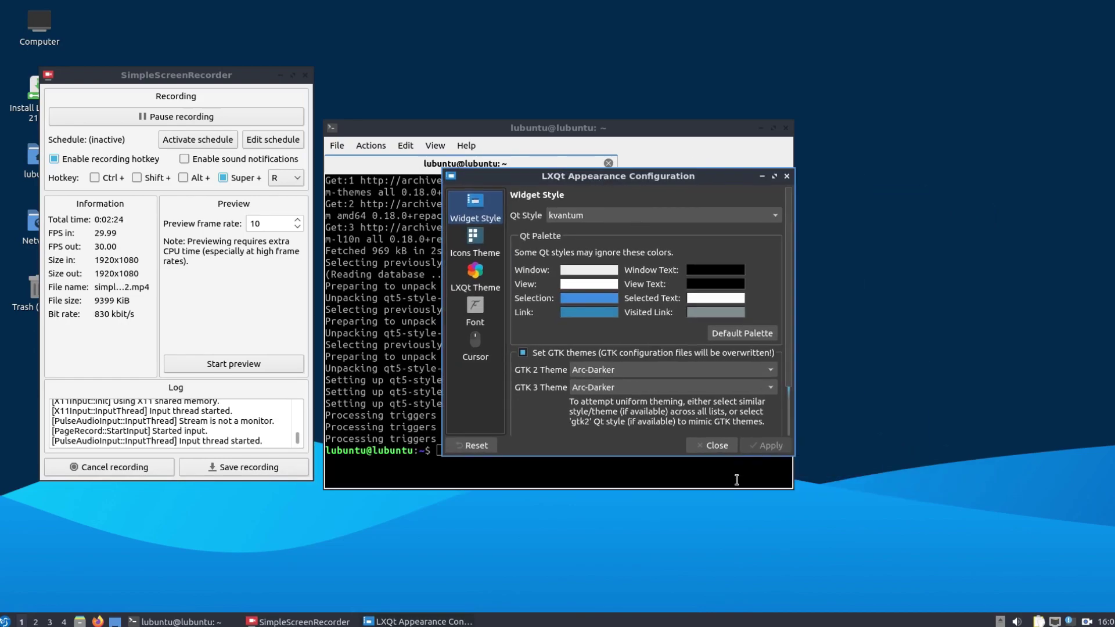
left_click(713, 445)
Launch FeatherPad and place its window over the terminal to view the applied theme
left_click(6, 621)
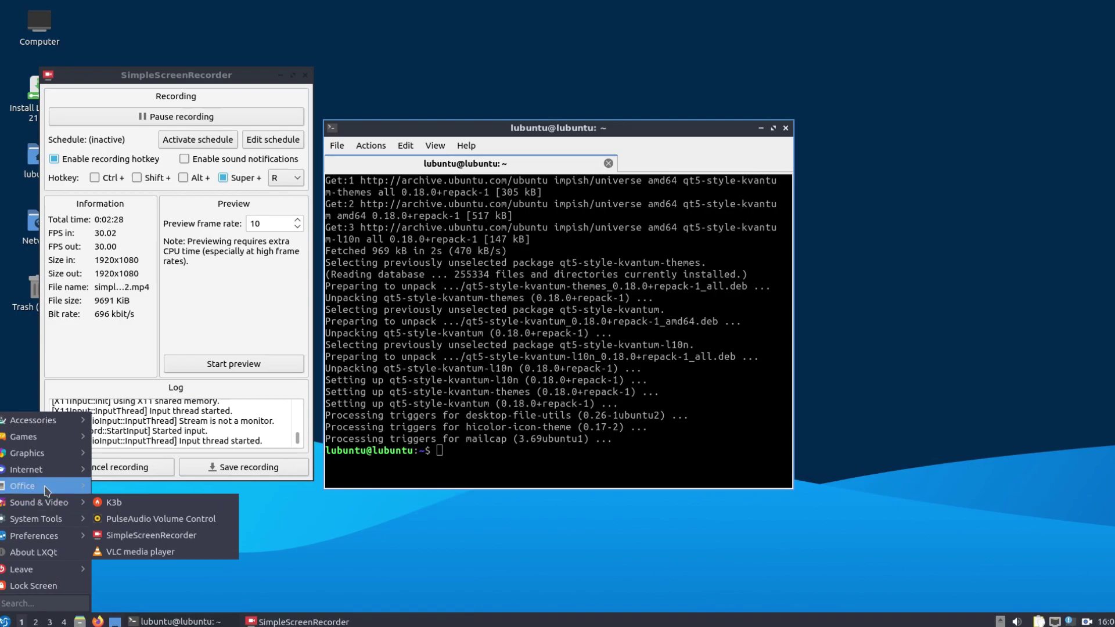
mouse_move(51, 473)
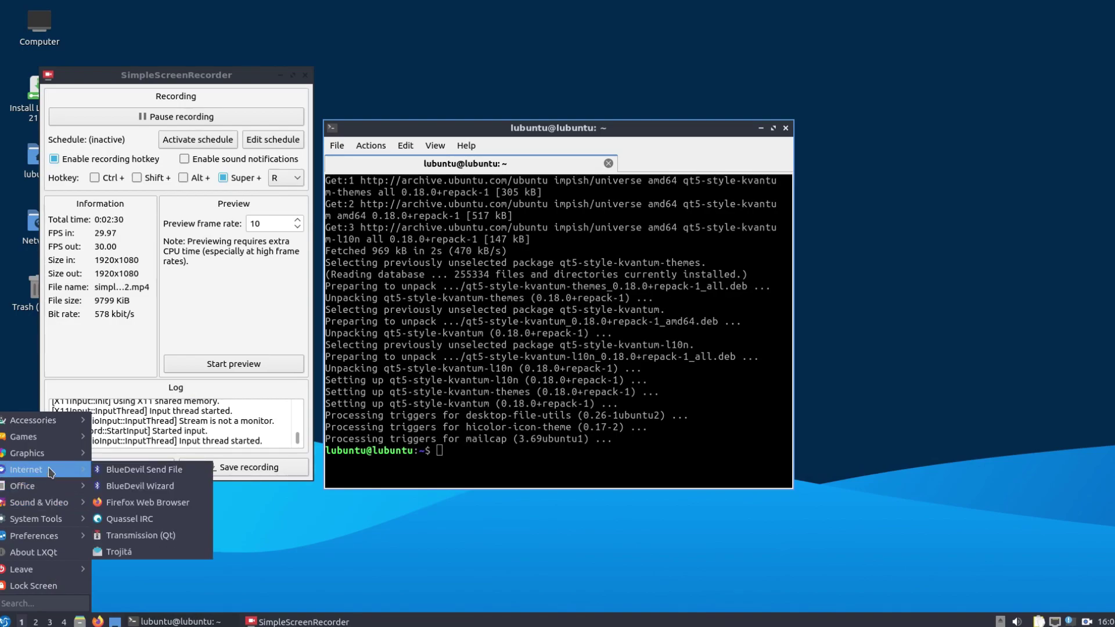
mouse_move(74, 426)
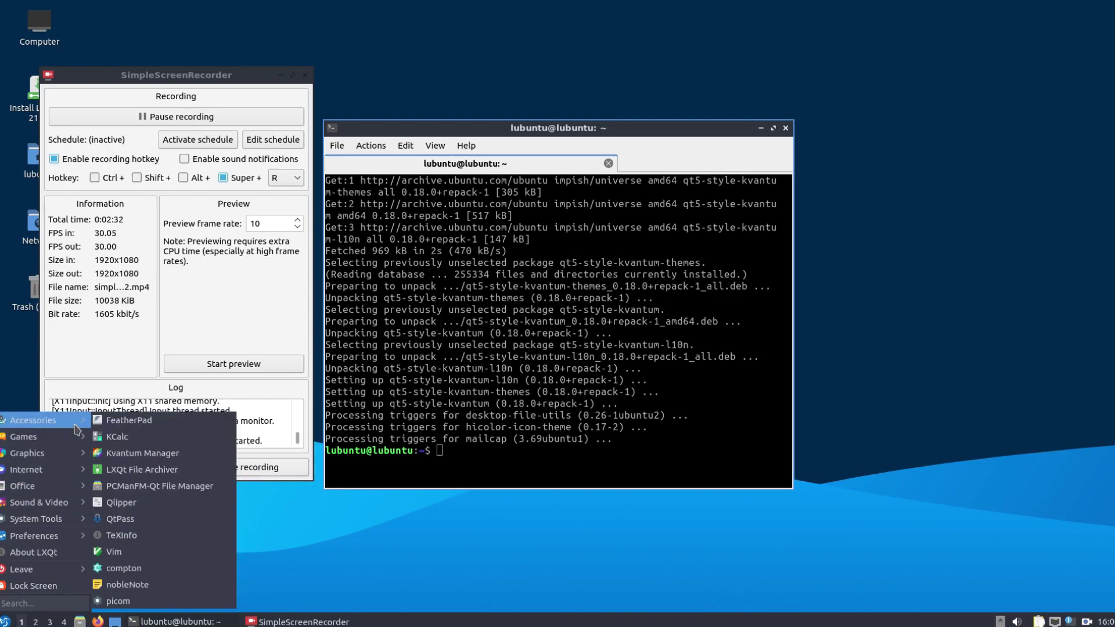
left_click(114, 423)
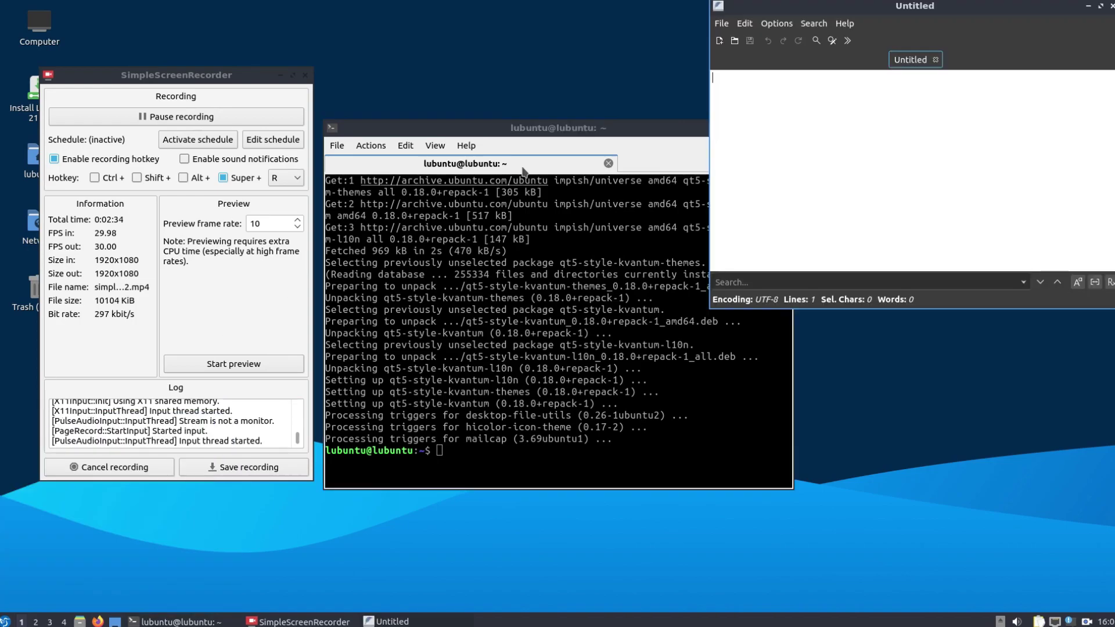
left_click_drag(920, 11, 506, 207)
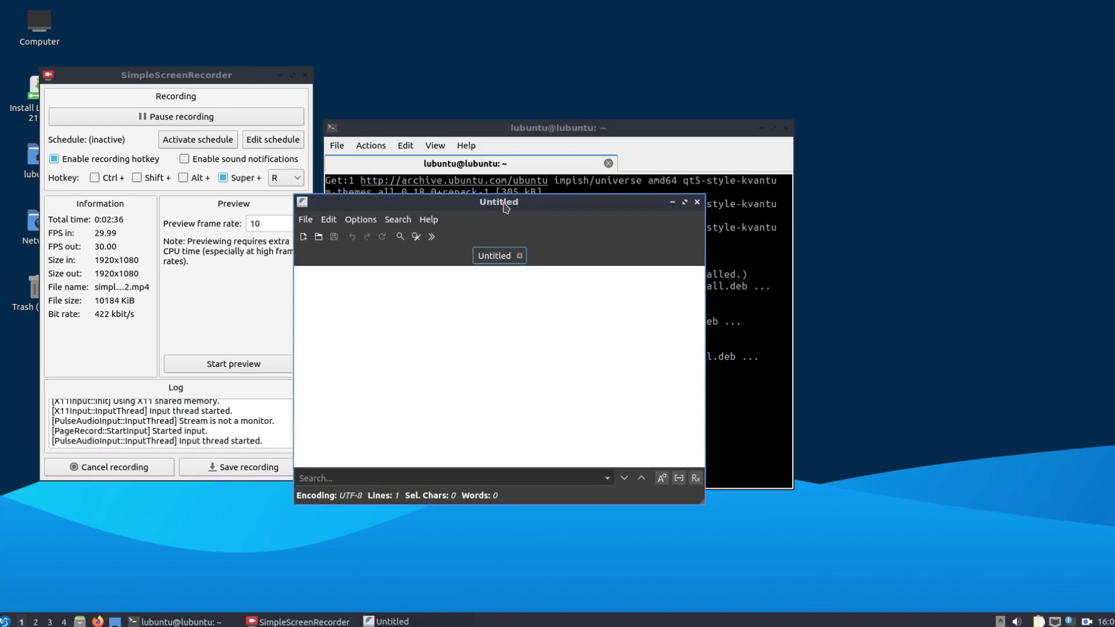
Reopen LXQt Appearance Configuration, place it beside FeatherPad, and apply Breeze as the Qt style
left_click(5, 621)
type("appe")
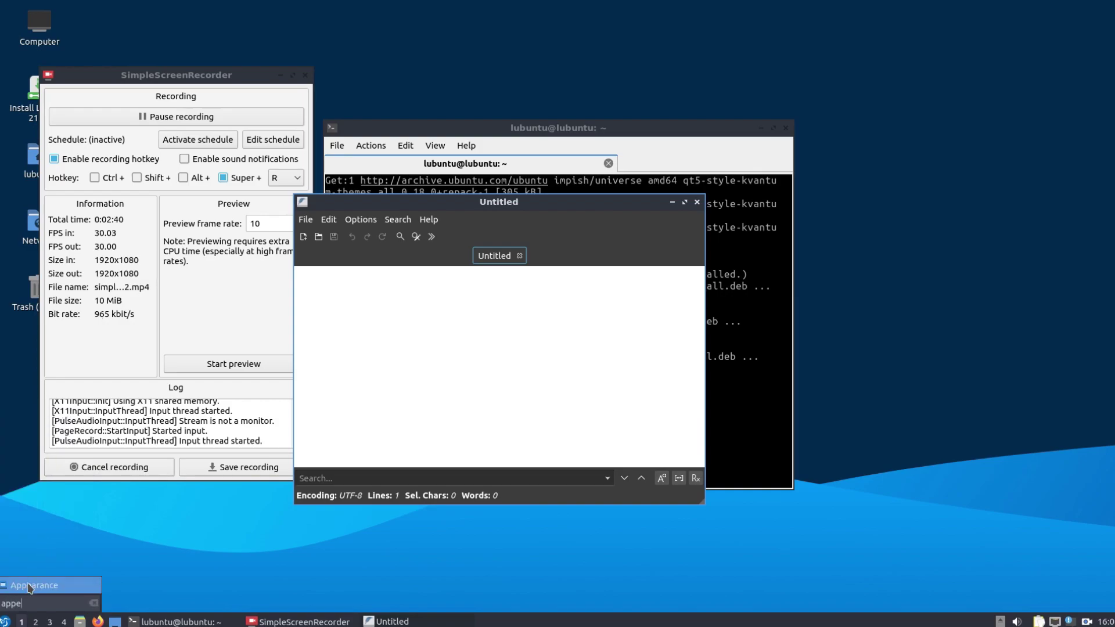
left_click(30, 585)
left_click_drag(587, 137, 845, 228)
left_click(813, 267)
left_click(789, 297)
left_click(803, 269)
left_click(788, 297)
left_click(802, 270)
left_click(789, 284)
left_click(960, 498)
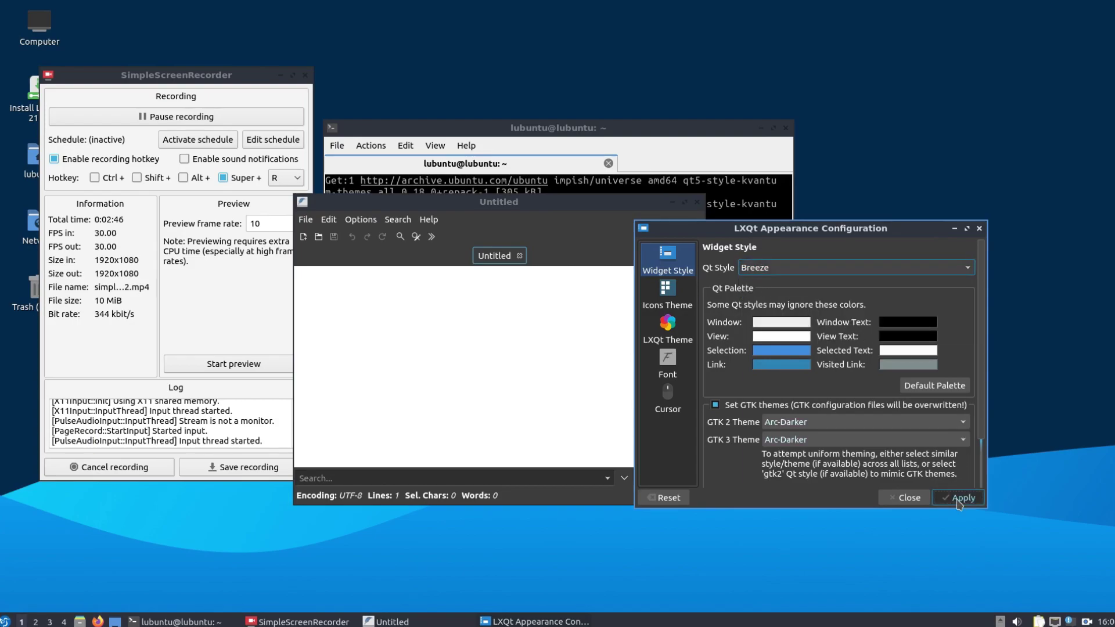
Set the Qt style back to kvantum and apply it
left_click(781, 275)
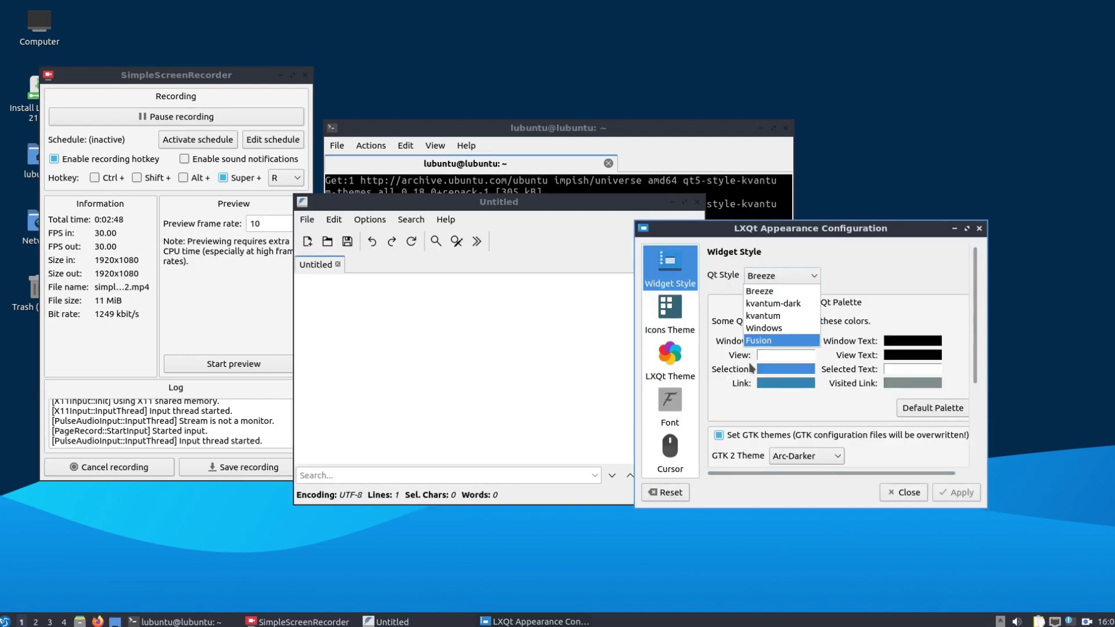
left_click(773, 311)
left_click(942, 491)
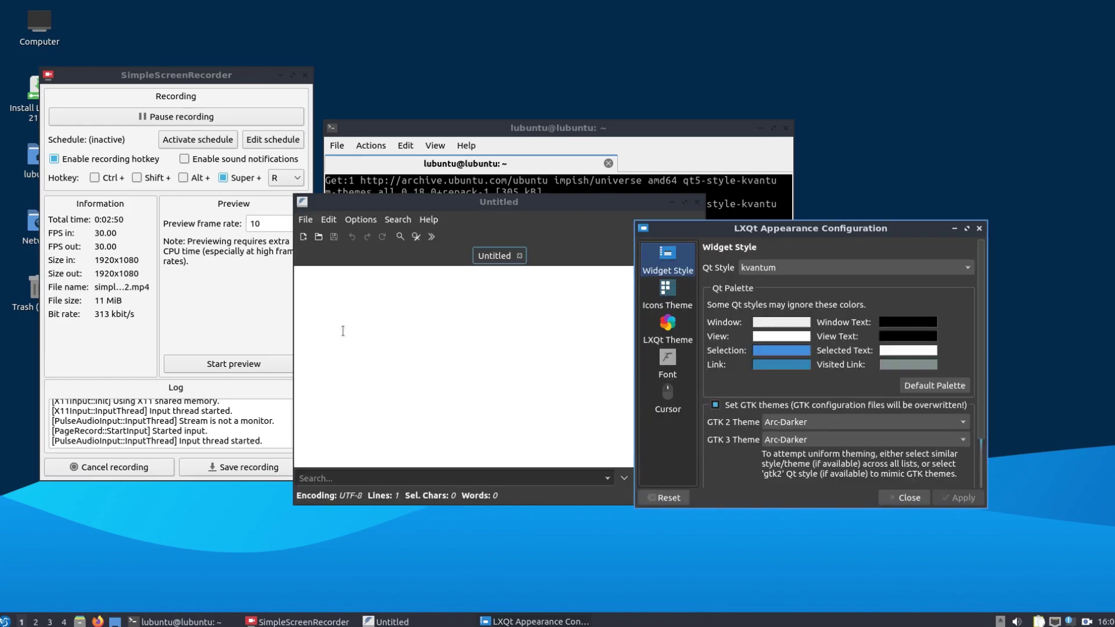
Close the untitled FeatherPad document and the LXQt Appearance Configuration window
left_click(697, 202)
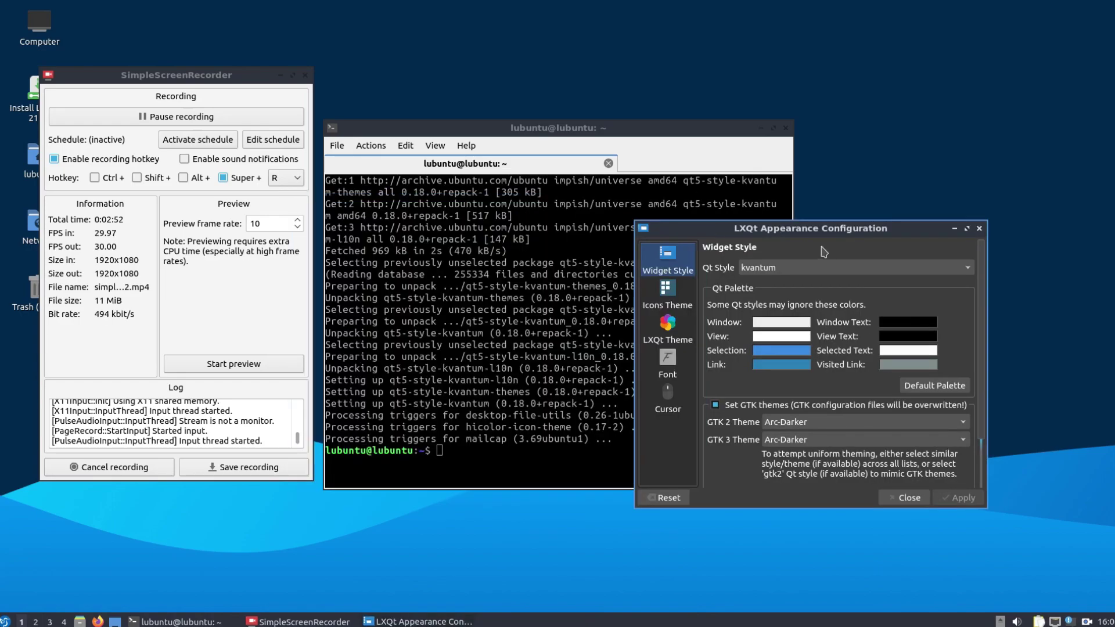
left_click_drag(815, 233, 554, 269)
left_click(719, 265)
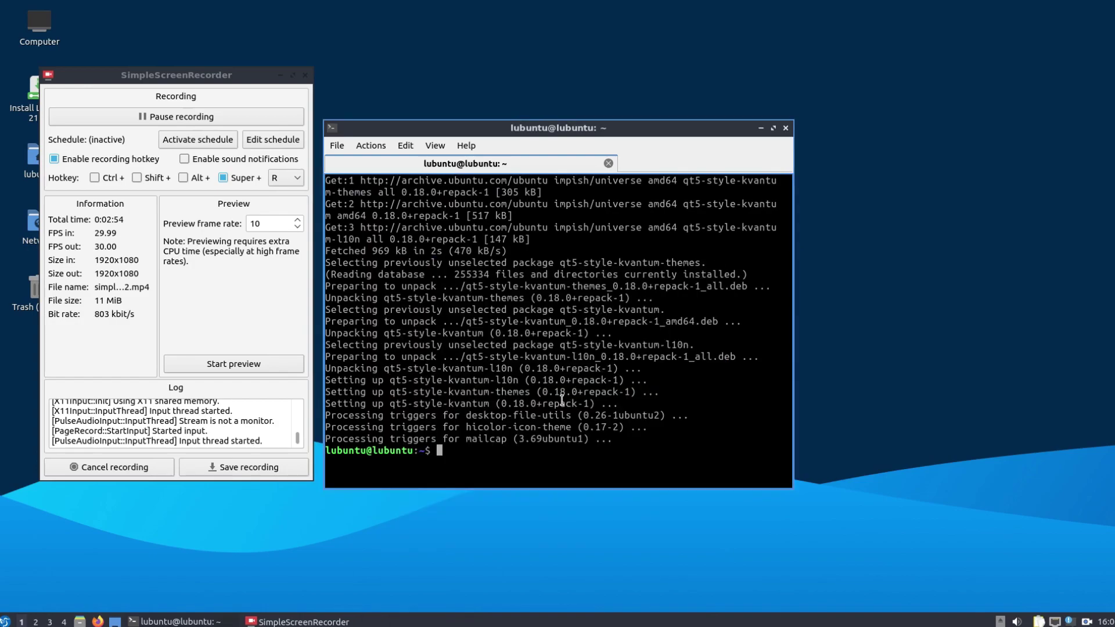
left_click(5, 621)
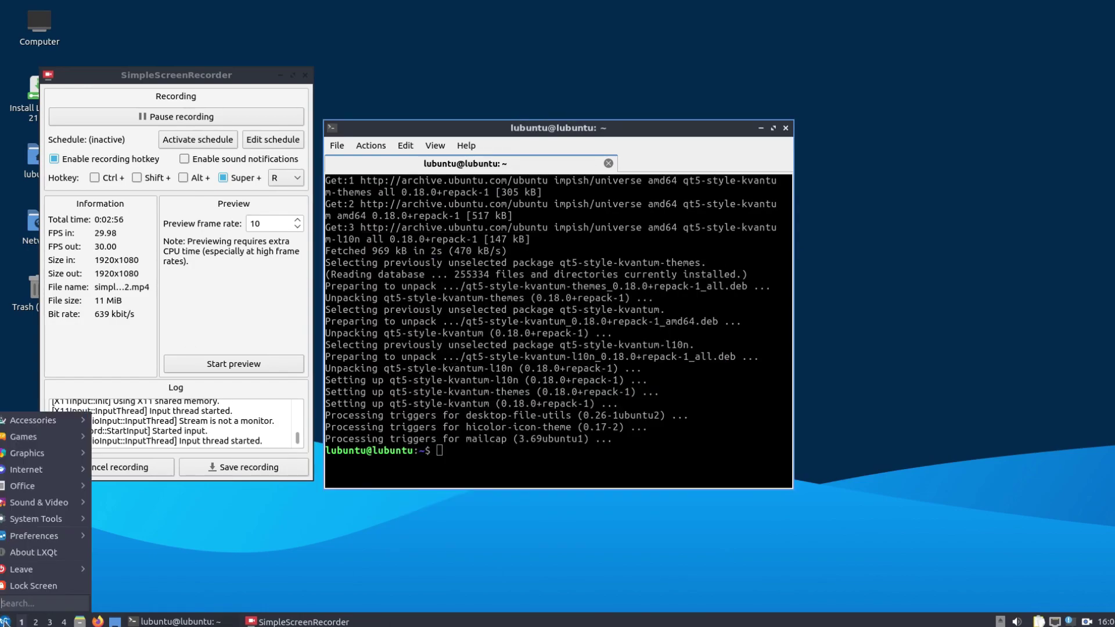
left_click(339, 459)
left_click_drag(931, 120, 841, 297)
left_click_drag(850, 156, 951, 204)
right_click(917, 165)
left_click(940, 116)
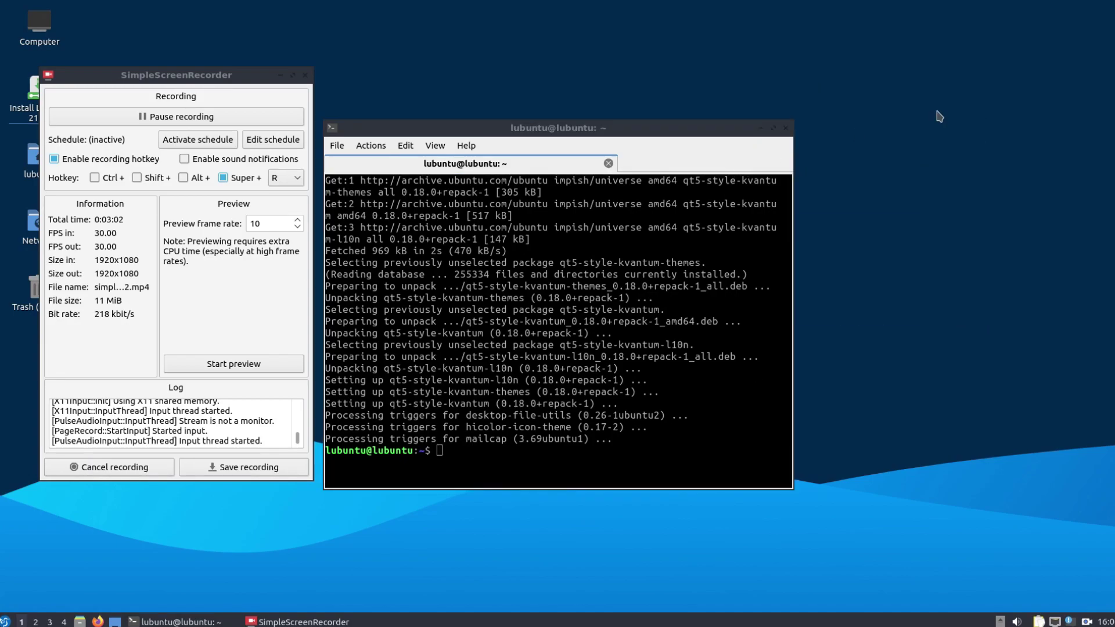
Arrange the terminal and SimpleScreenRecorder windows apart on the desktop and slightly enlarge the recorder window
left_click_drag(678, 133, 906, 157)
left_click_drag(211, 82, 318, 116)
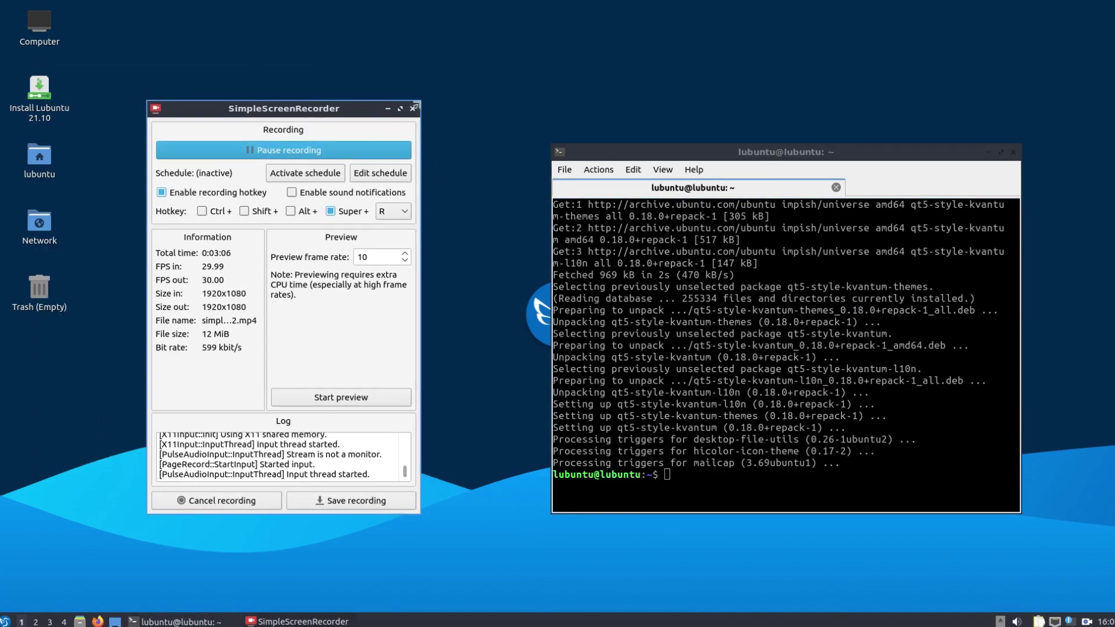
left_click_drag(423, 100, 438, 81)
left_click_drag(594, 18, 534, 146)
left_click_drag(630, 171, 692, 93)
left_click_drag(590, 168, 442, 361)
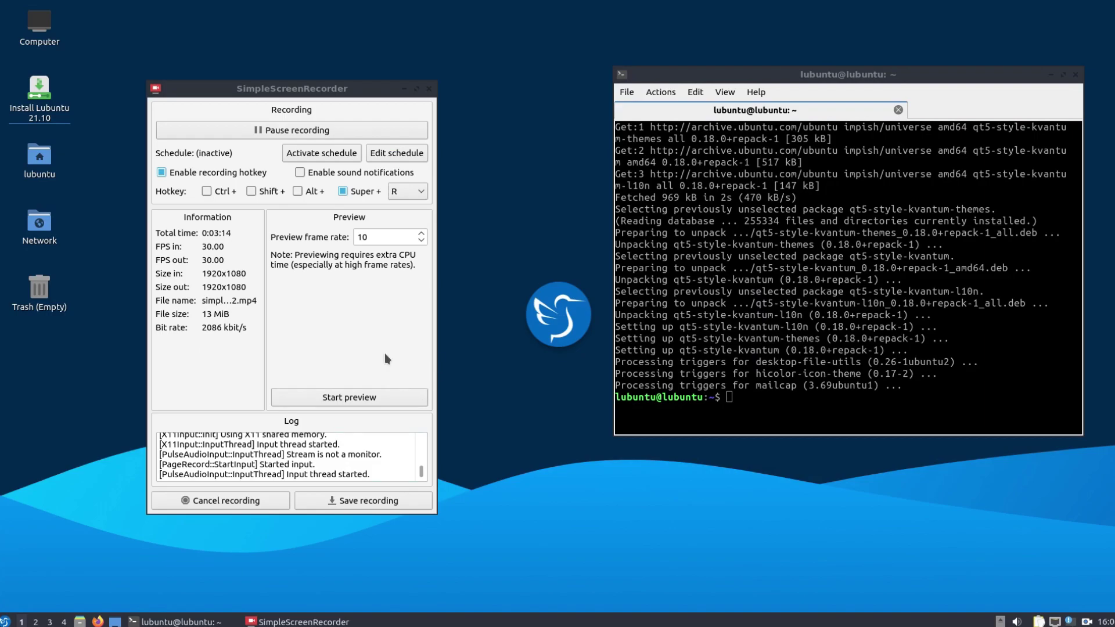
left_click_drag(543, 268, 460, 521)
left_click(5, 621)
left_click(464, 488)
left_click_drag(508, 267, 762, 513)
left_click_drag(654, 607, 455, 353)
left_click(6, 621)
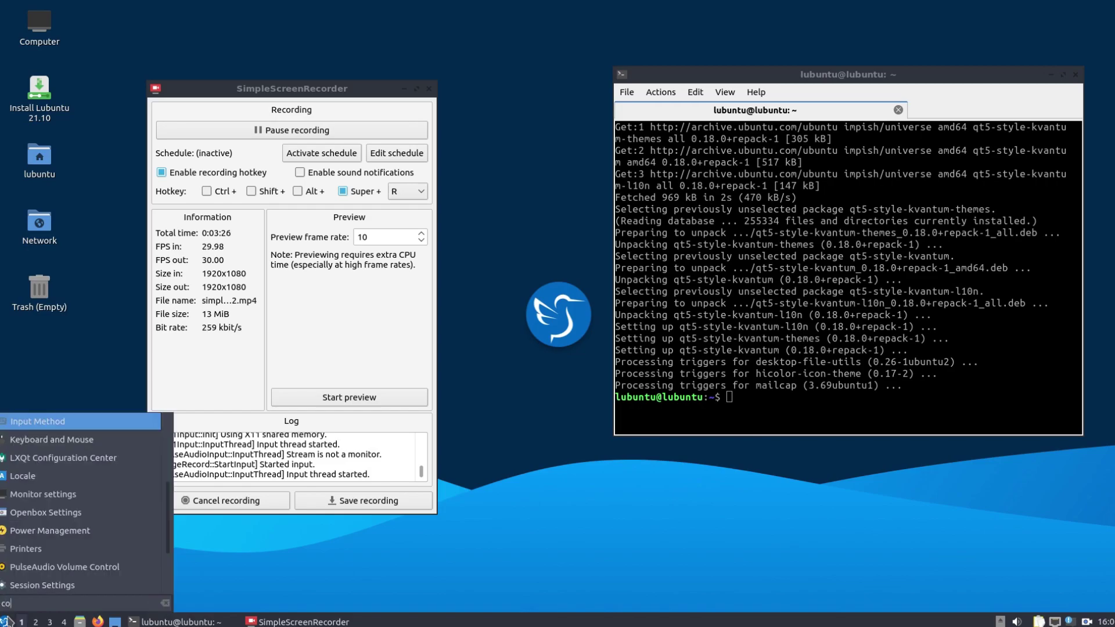
key("BackSpace")
key("BackSpace")
left_click(566, 170)
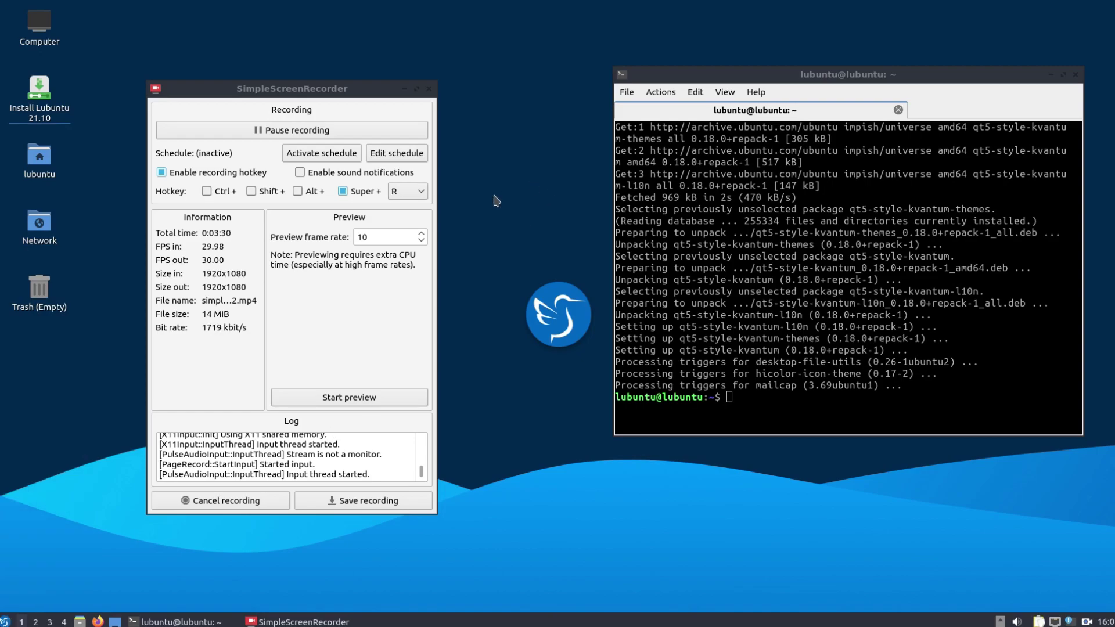
Move the terminal beside the recorder window and install the kwin-x11 package with sudo apt install, accepting the additional packages
left_click_drag(822, 74, 680, 127)
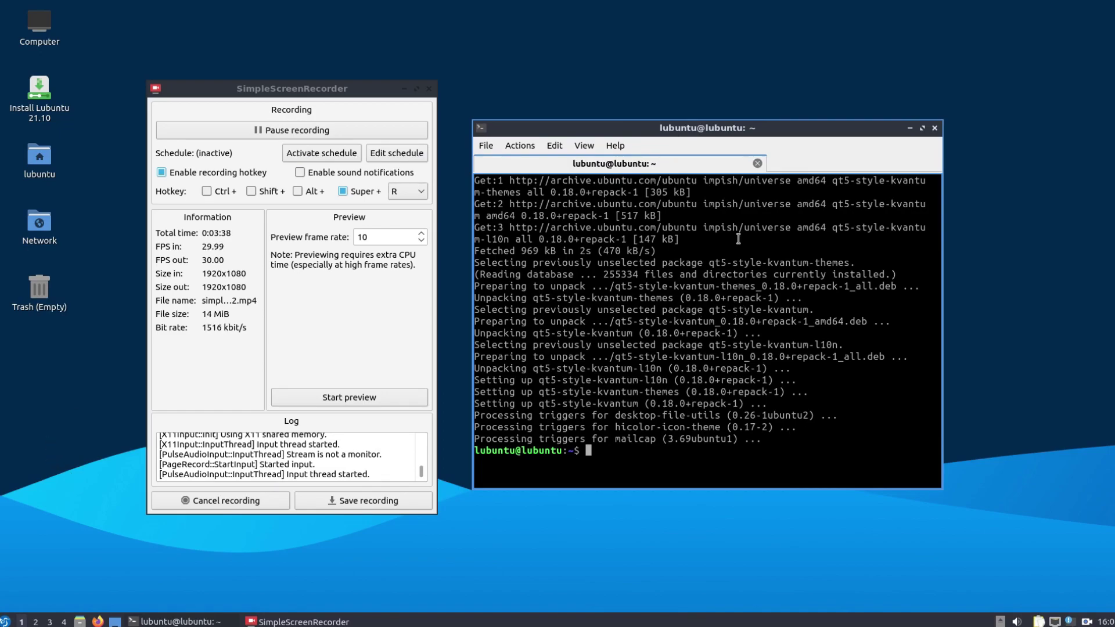
left_click(922, 128)
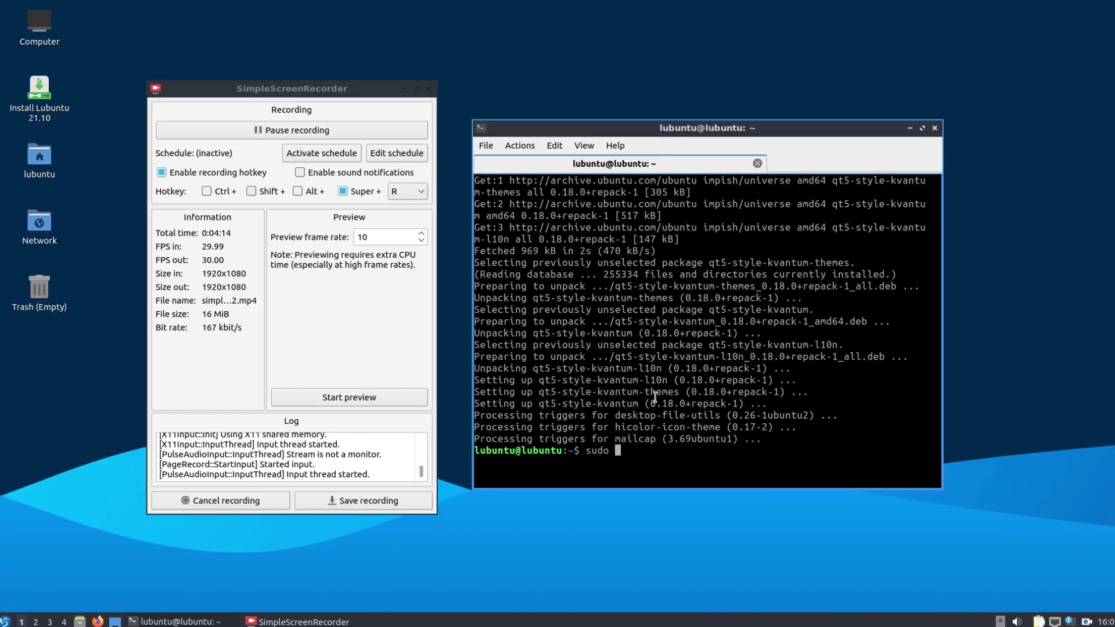
type("apt install kwin")
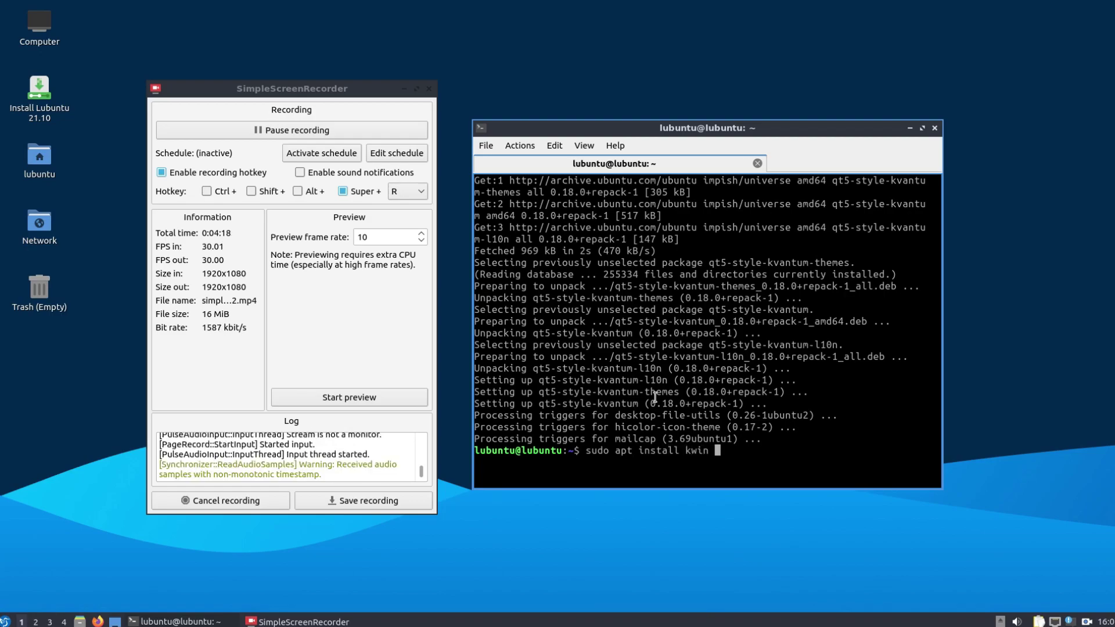
key("BackSpace")
type("-x11")
key("Return")
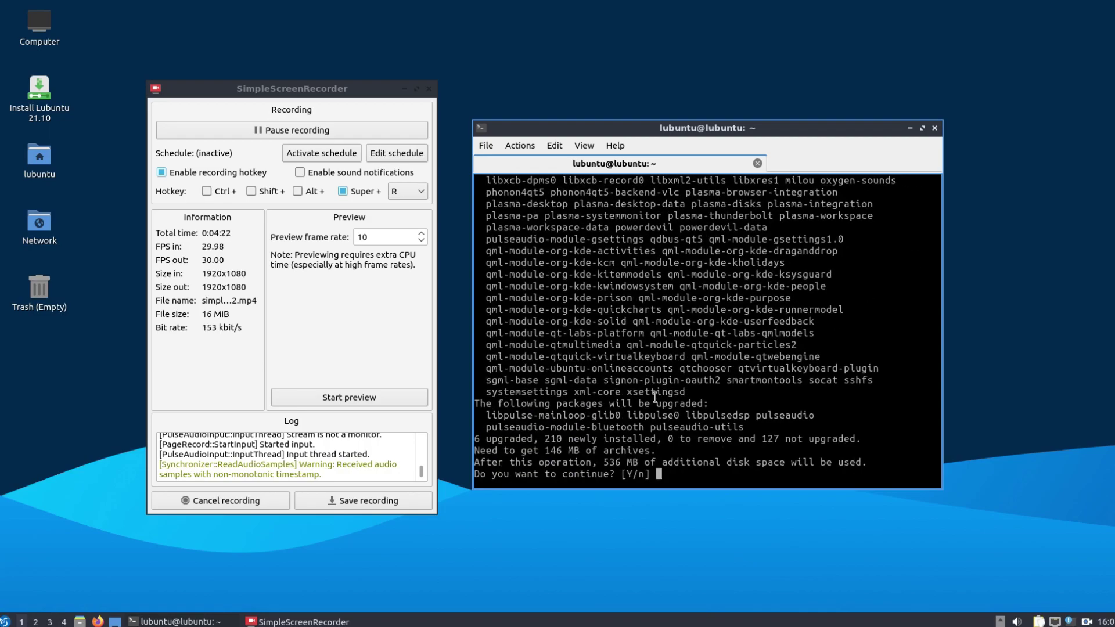
key("Return")
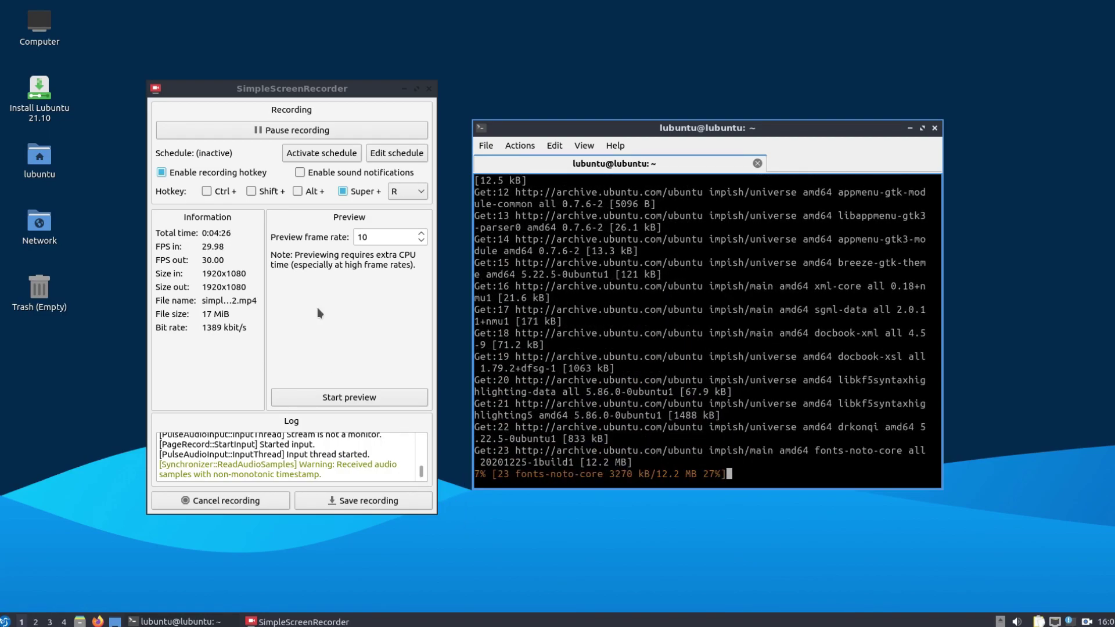
left_click(296, 130)
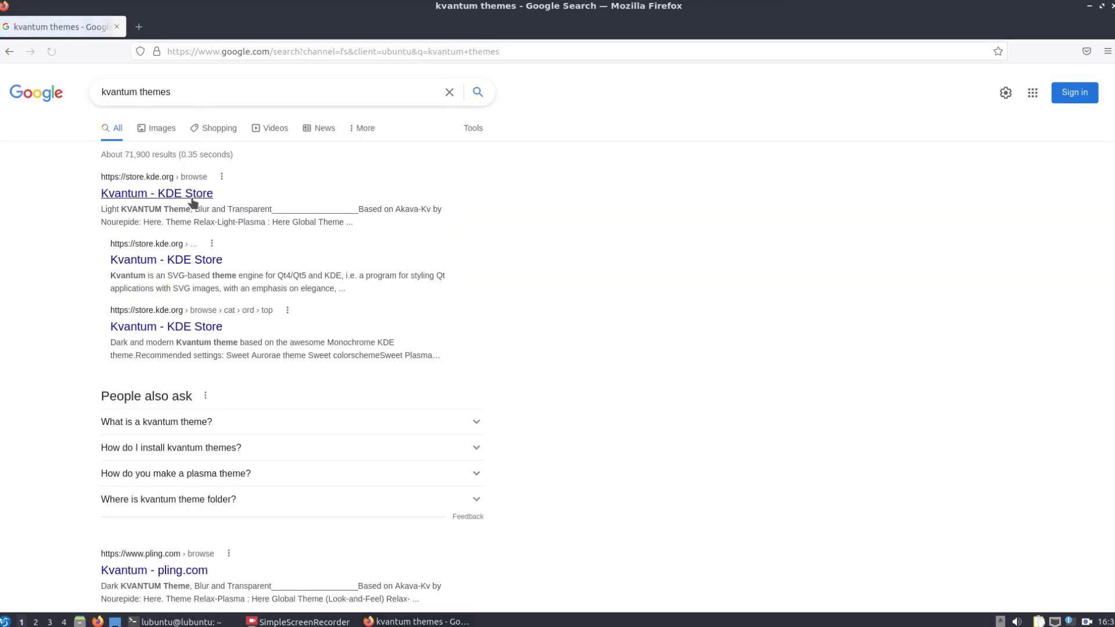
Find WhiteSur Dark through the KDE Store's Kvantum results, follow its Kvantum theme link, and download WhiteSur.tar.xz
left_click(188, 198)
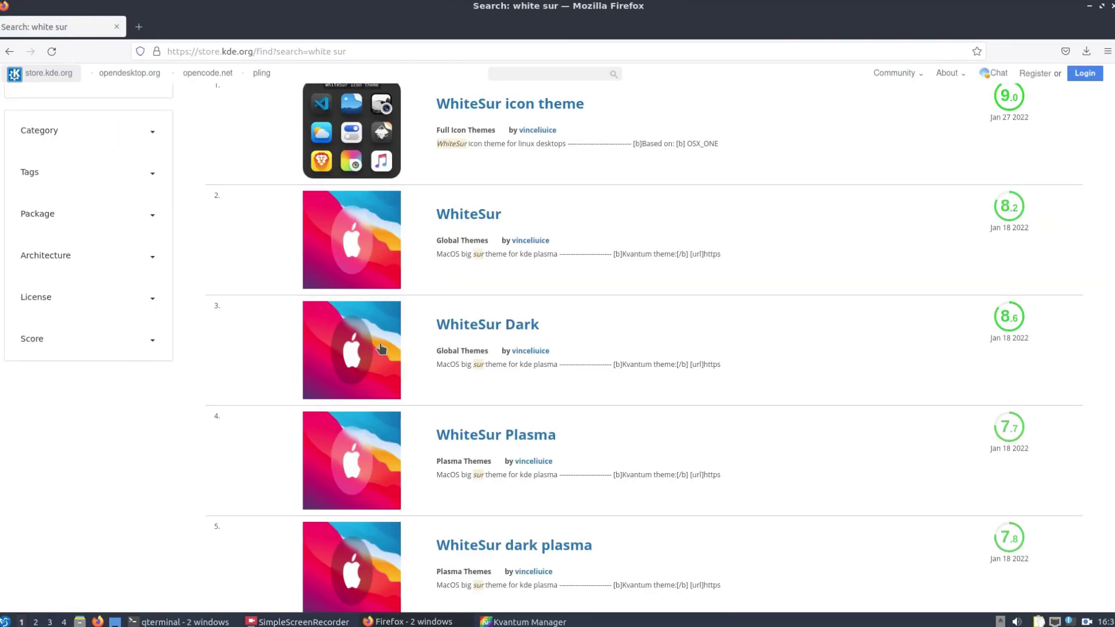
left_click(435, 342)
scroll(370, 388, "down", 3)
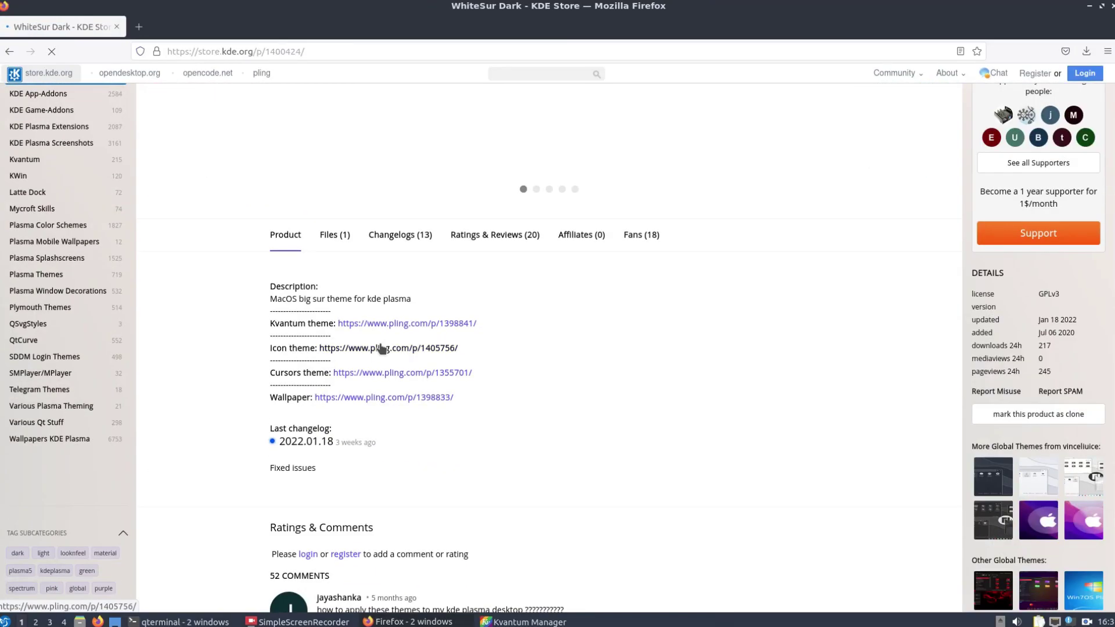
left_click(369, 390)
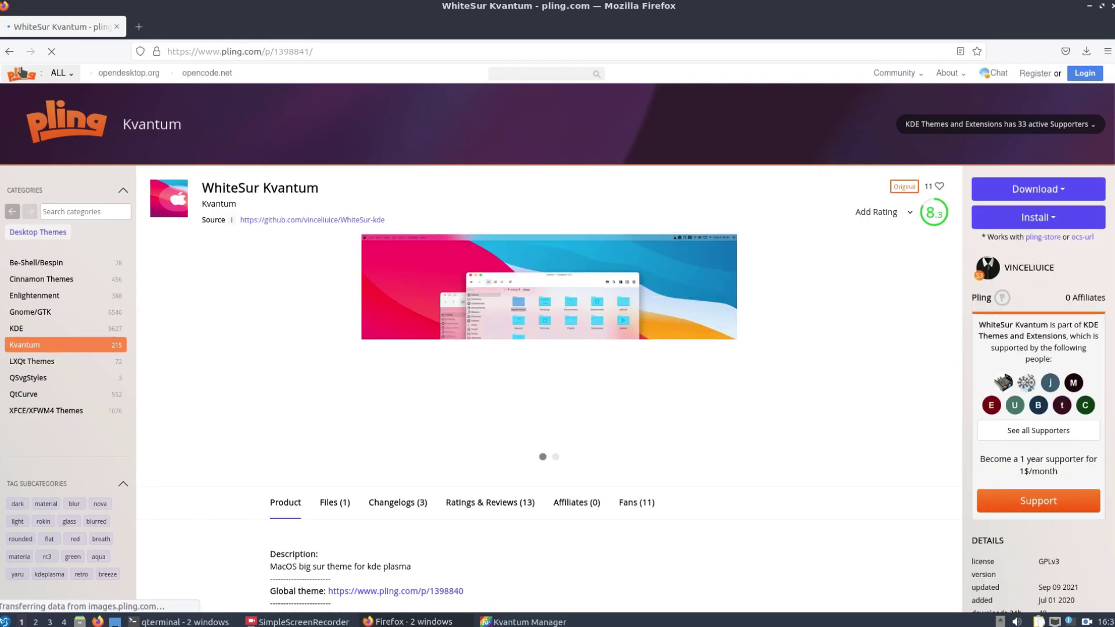
left_click(1038, 189)
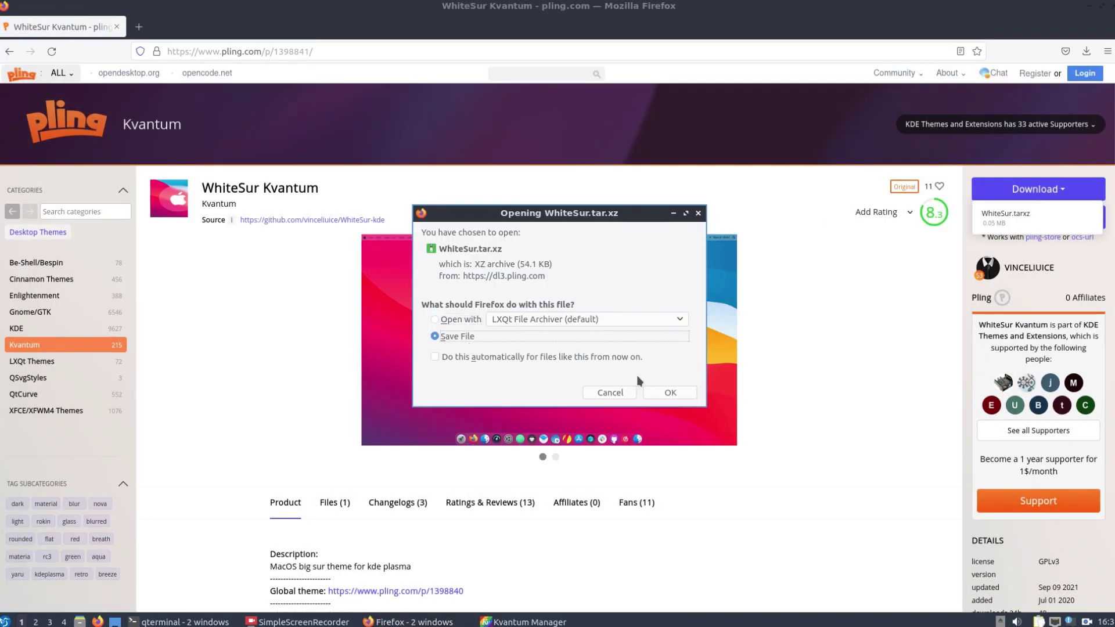
left_click(671, 393)
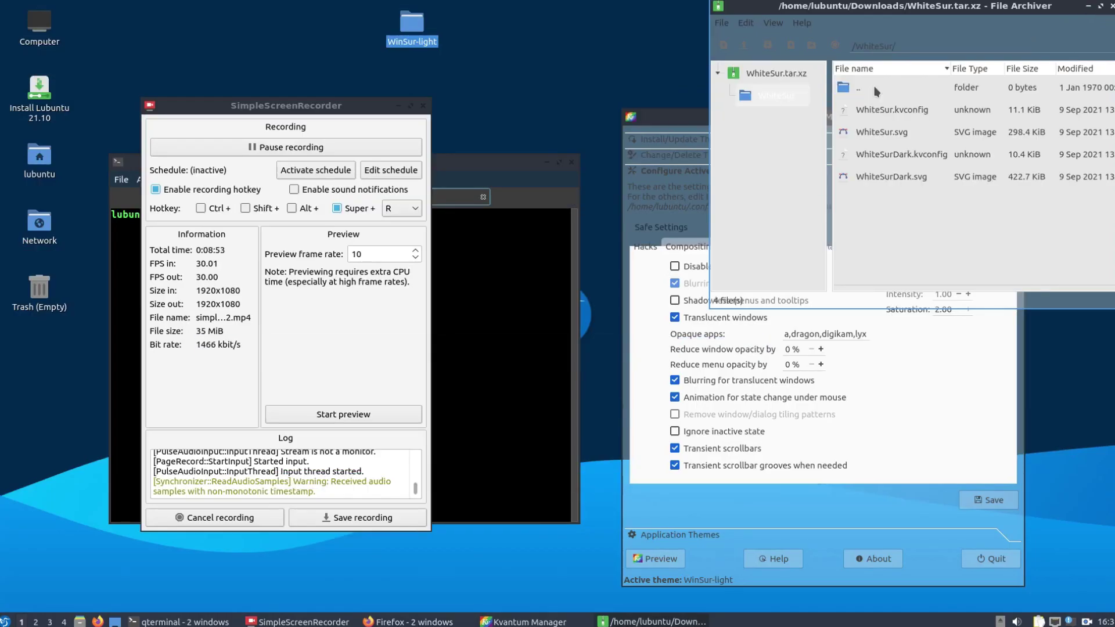
Extract the WhiteSur folder from WhiteSur.tar.xz to the desktop and move the recorder and terminal windows out of the way
double_click(876, 90)
left_click_drag(876, 88, 463, 44)
left_click(493, 48)
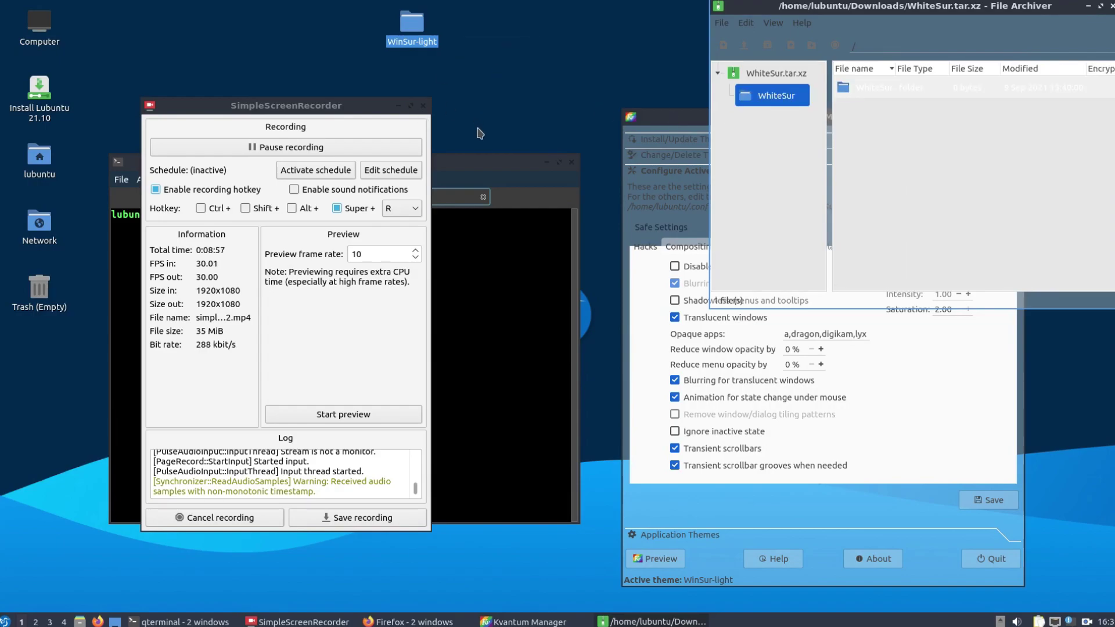
left_click_drag(298, 108, 270, 204)
left_click_drag(437, 180, 347, 285)
left_click(860, 121)
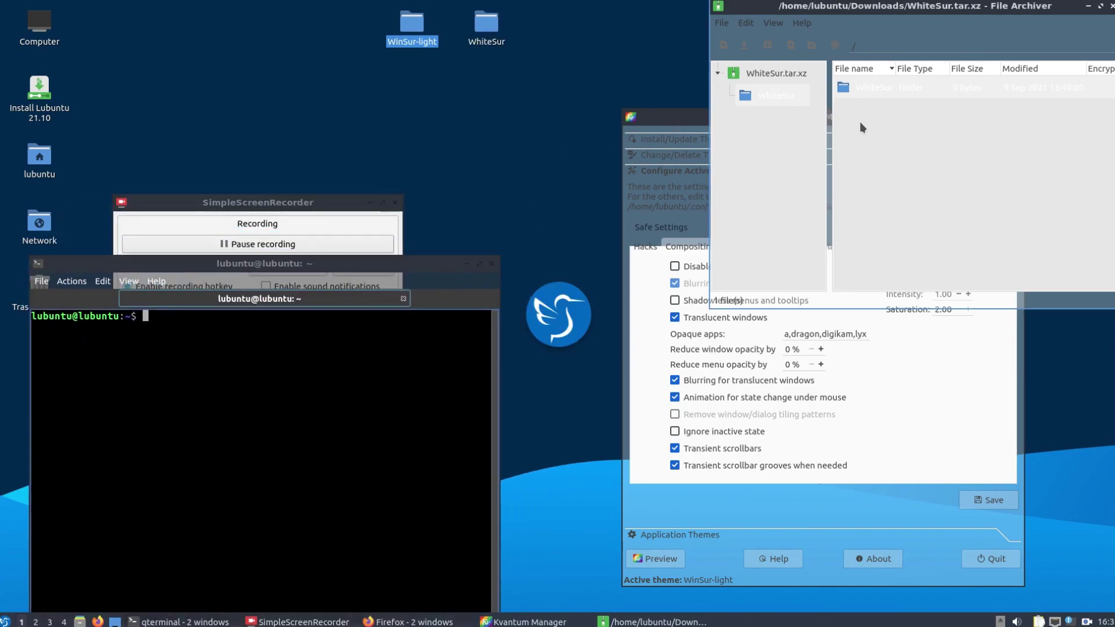
Install the theme folder /home/lubuntu/Desktop/WhiteSur in Kvantum Manager
left_click(654, 118)
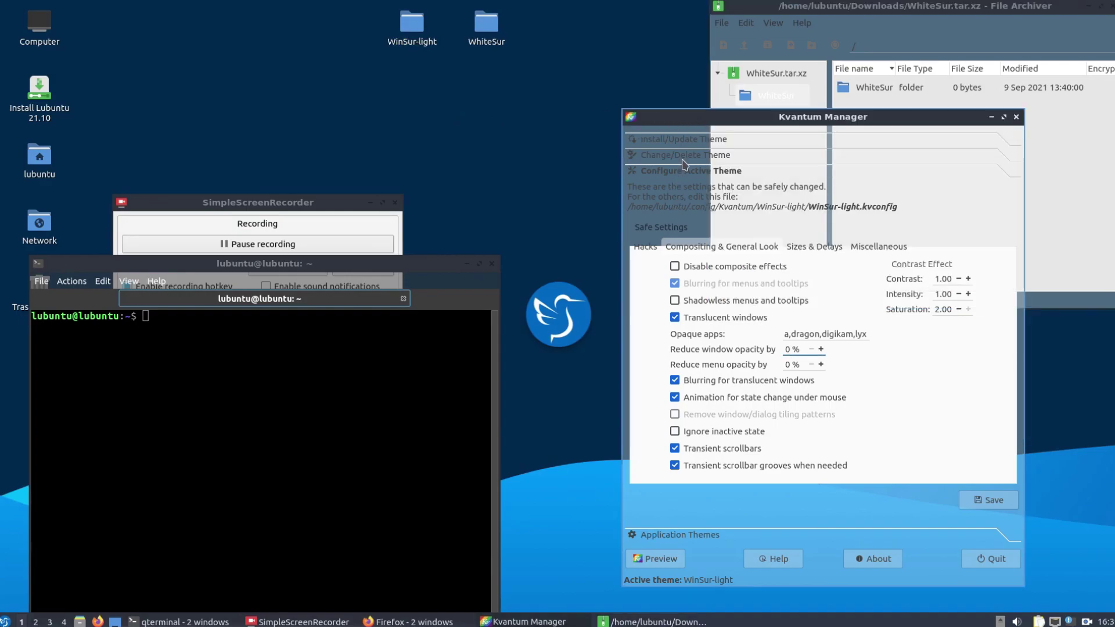
left_click(682, 140)
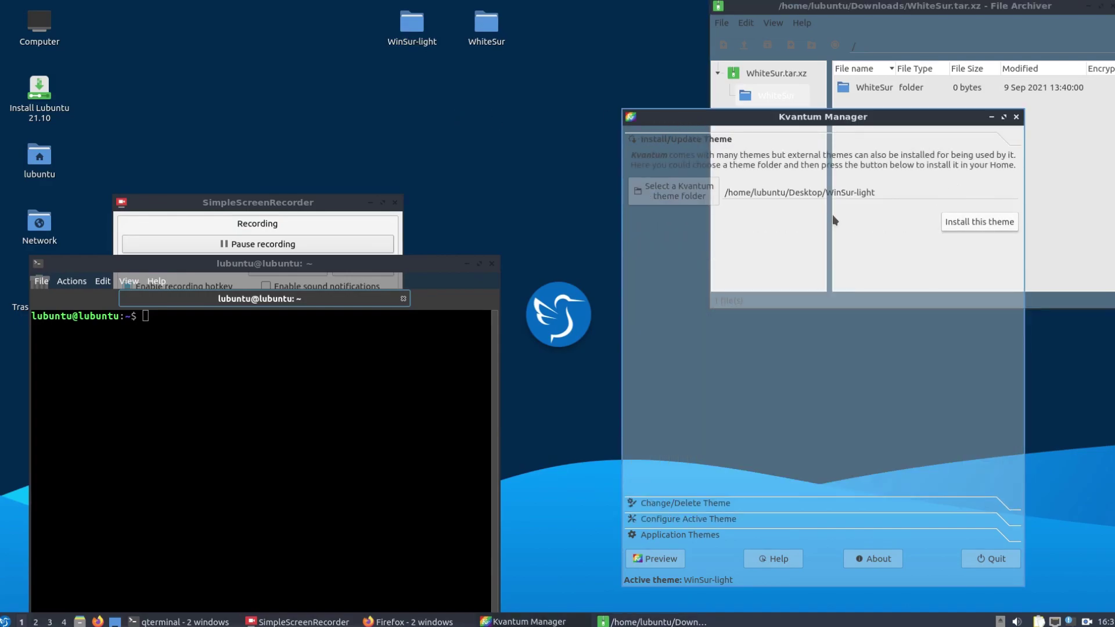
left_click(692, 196)
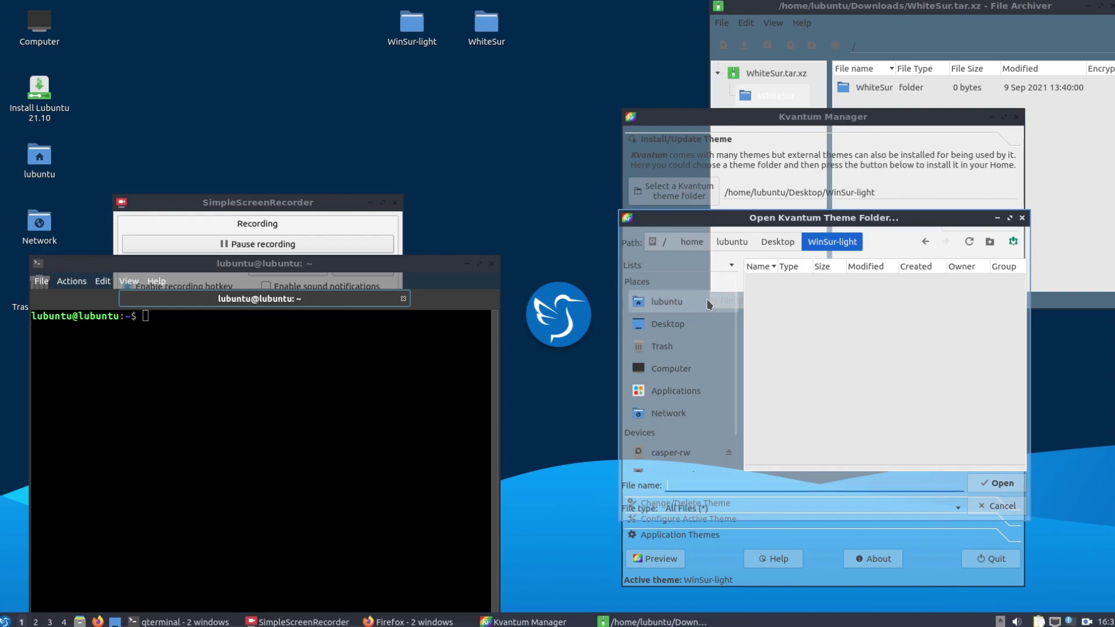
left_click(668, 323)
left_click(806, 288)
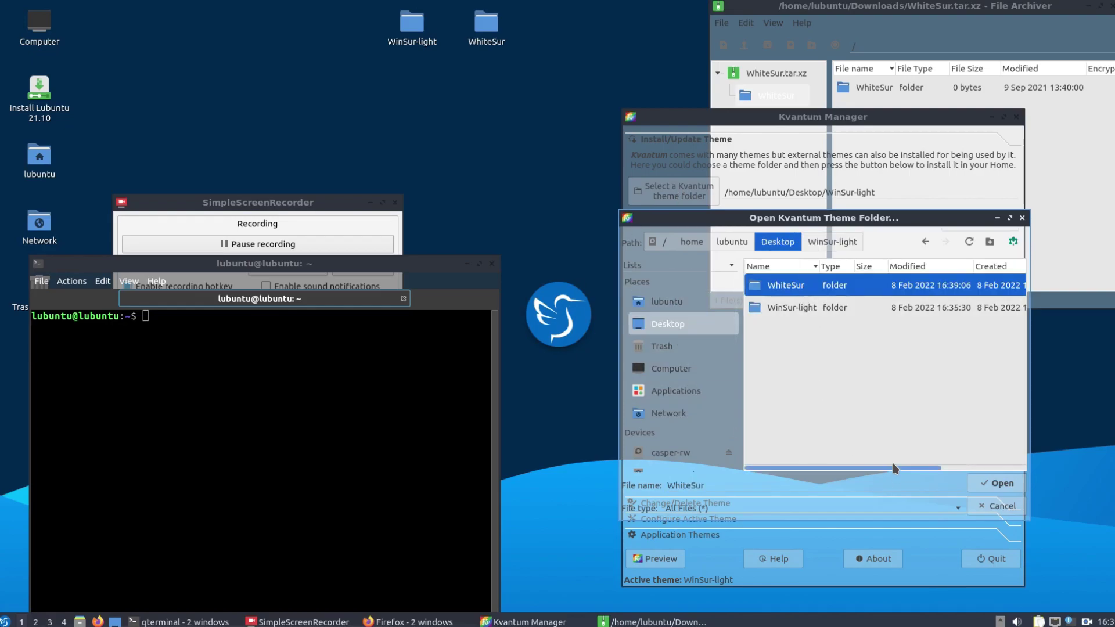
left_click(1002, 491)
left_click(979, 222)
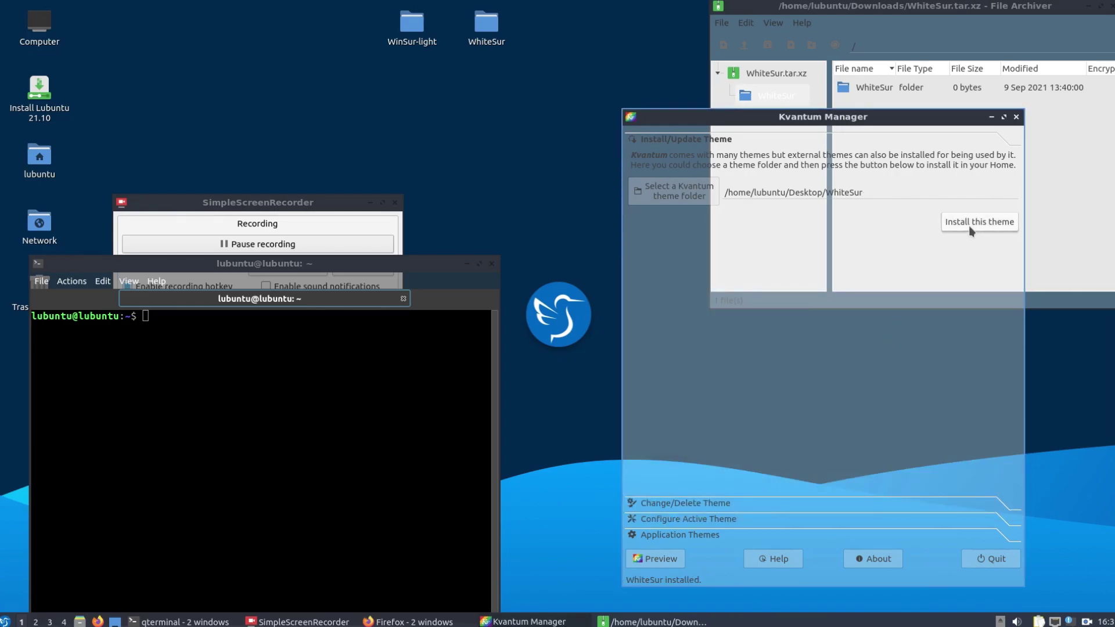
Select WhiteSurDark in Kvantum Manager's theme list and make it the active theme
left_click(695, 508)
left_click(1011, 173)
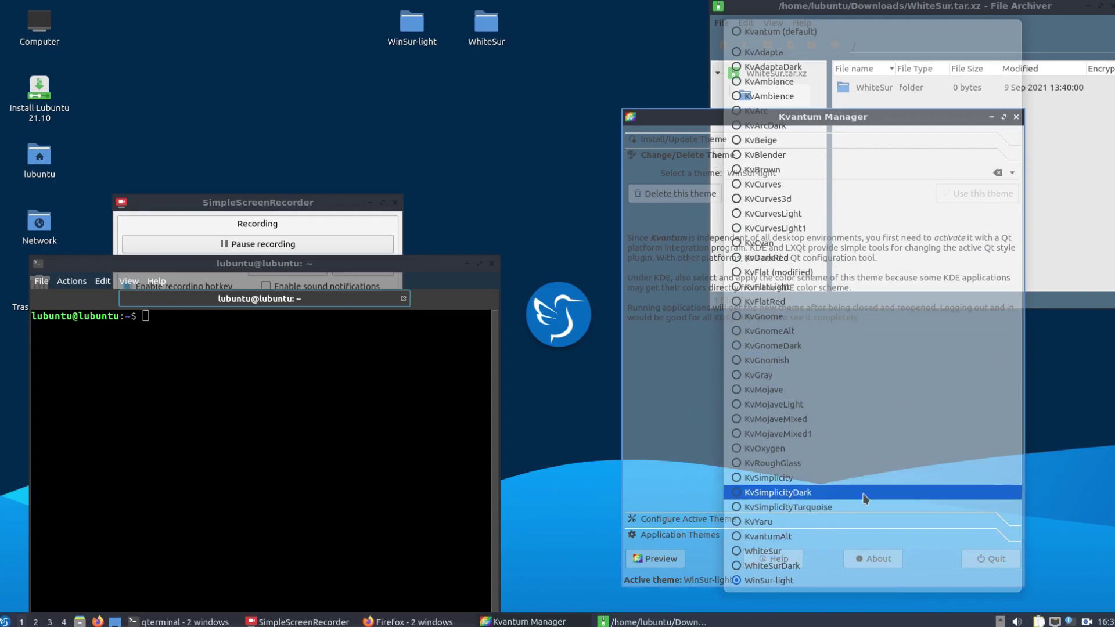
left_click(772, 565)
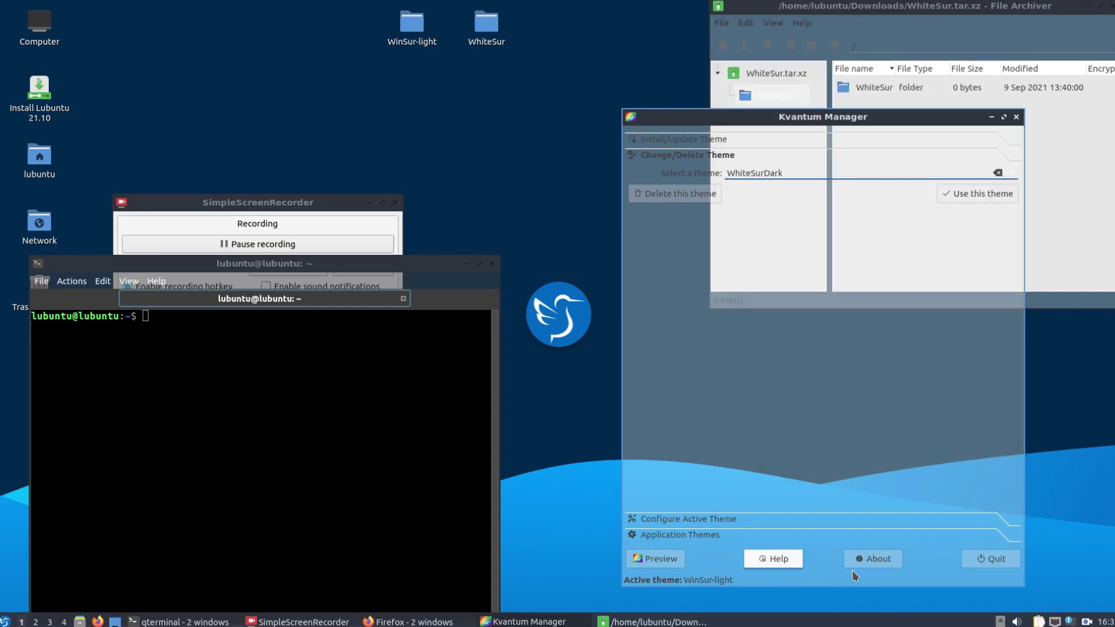
left_click(978, 194)
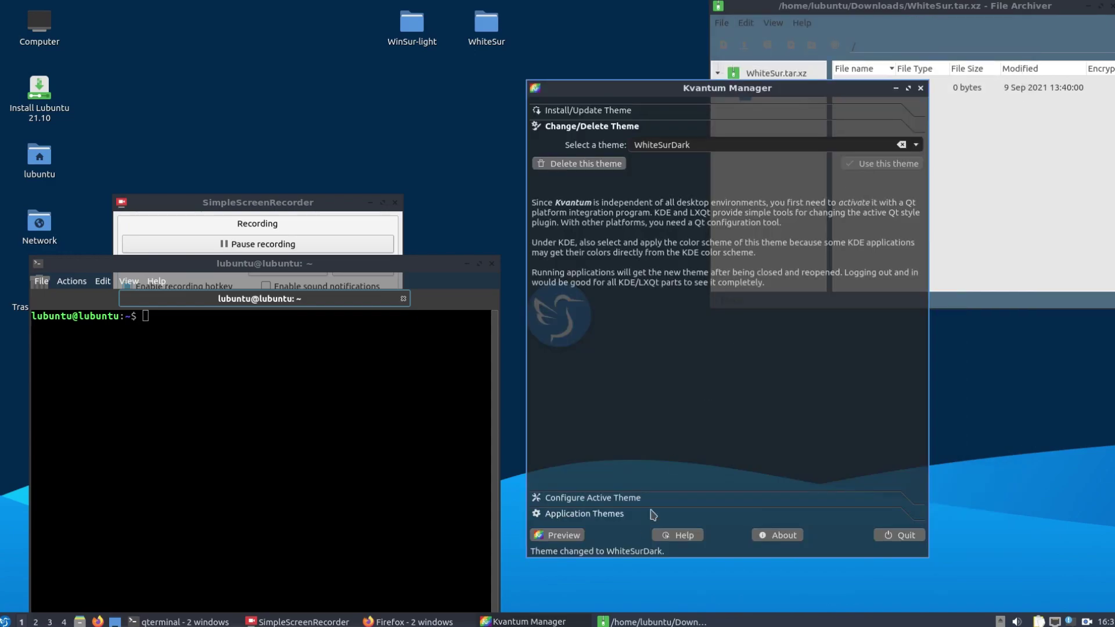
Review the Hacks and Compositing & General Look settings of the active WhiteSurDark theme and save the configuration
left_click(605, 500)
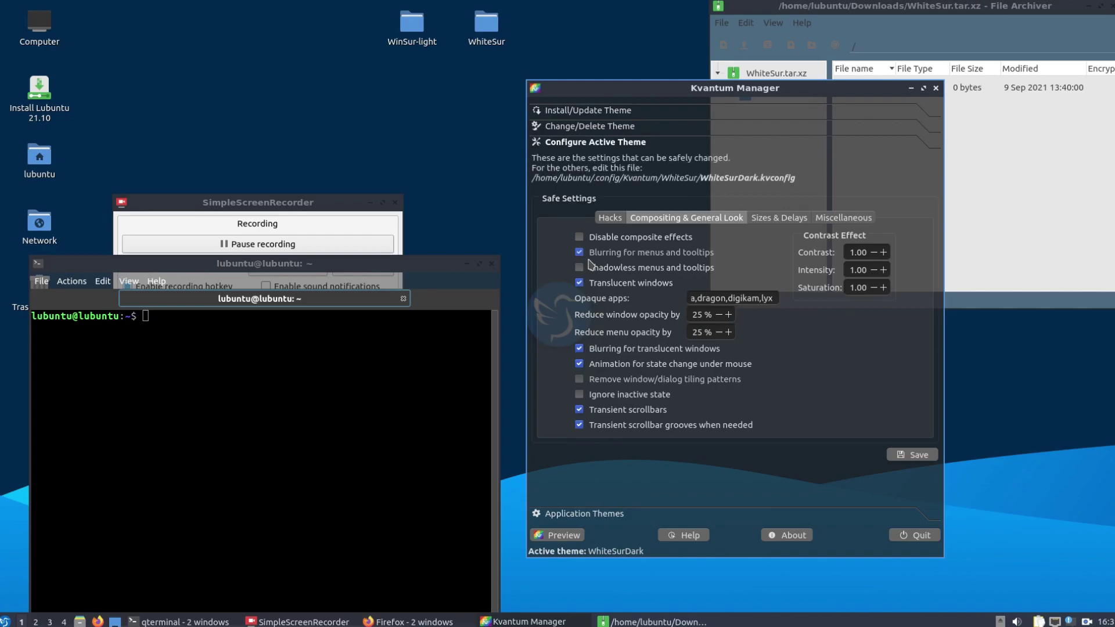
left_click(610, 218)
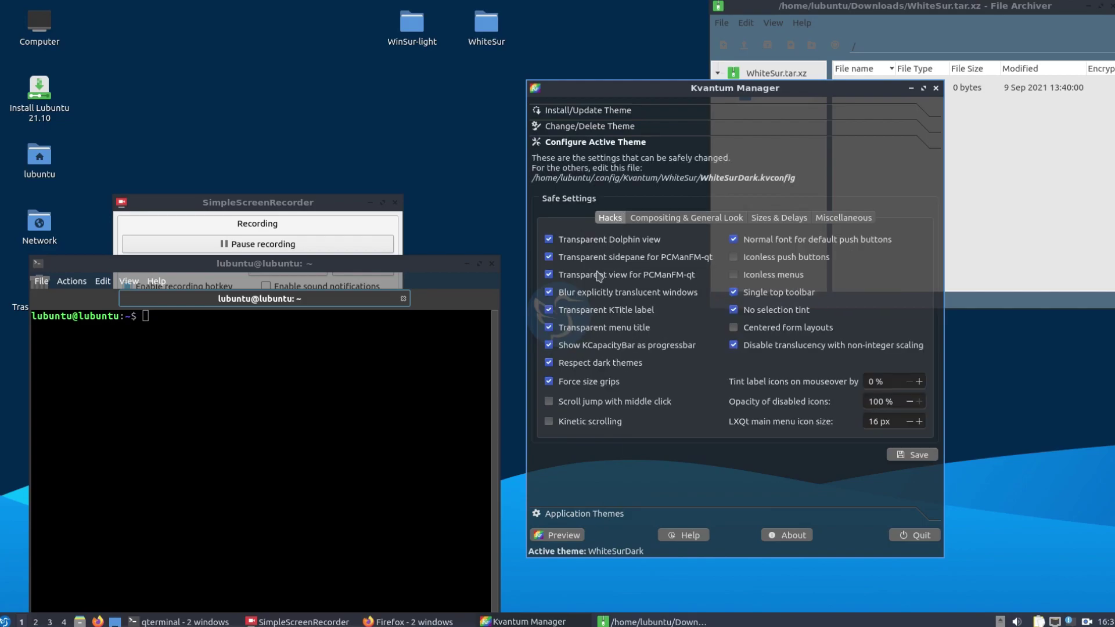
left_click(662, 220)
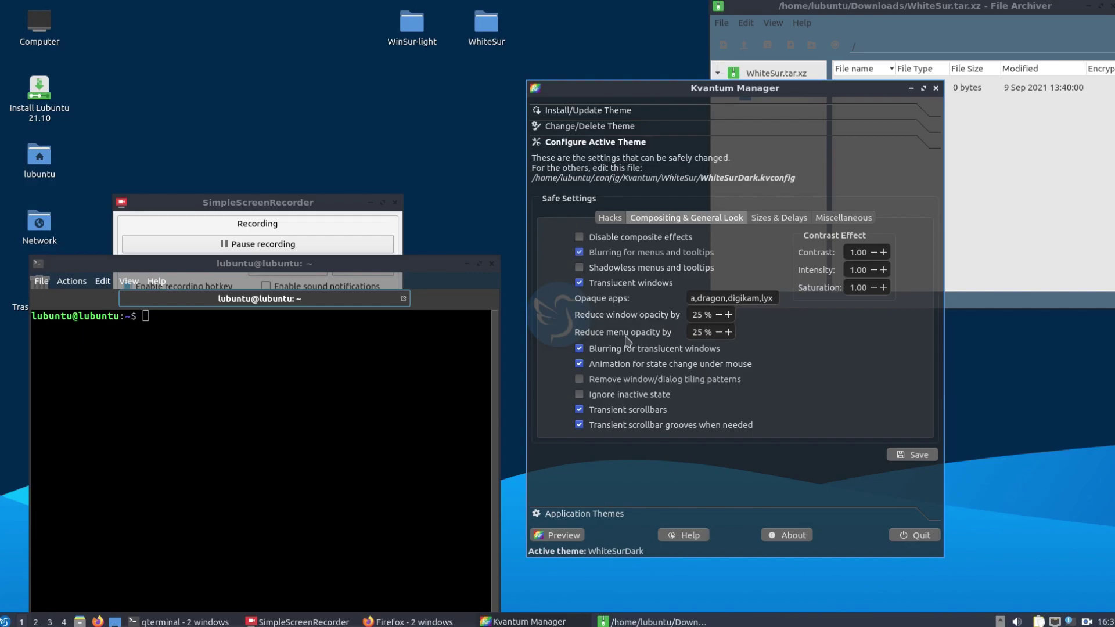
left_click(916, 456)
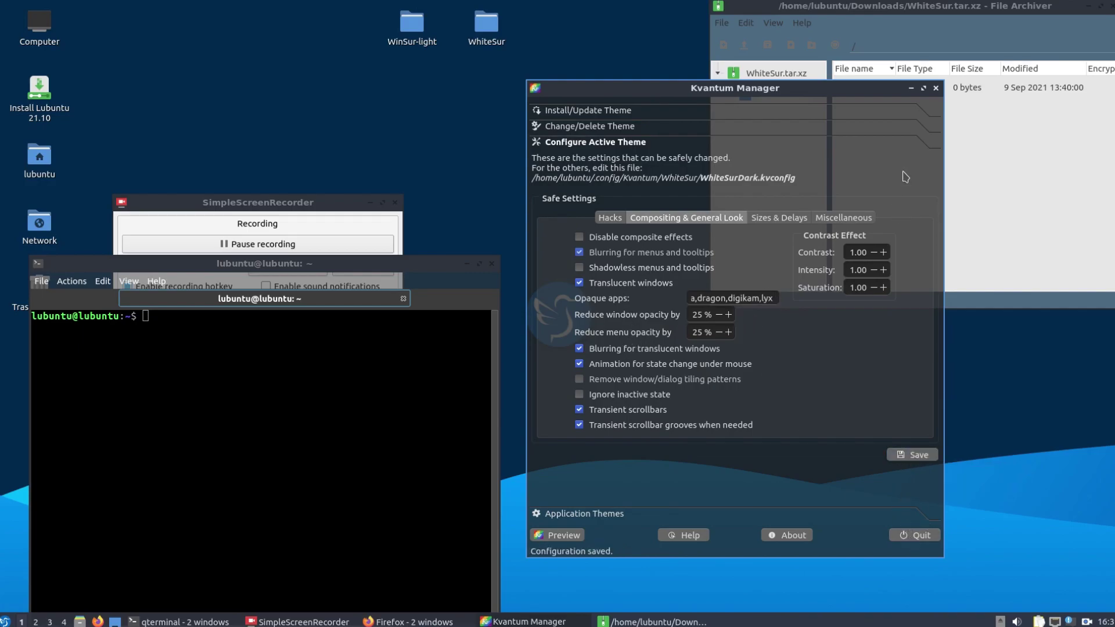
Close Kvantum Manager and the WhiteSur.tar.xz archive window, and reposition the terminal
left_click(934, 89)
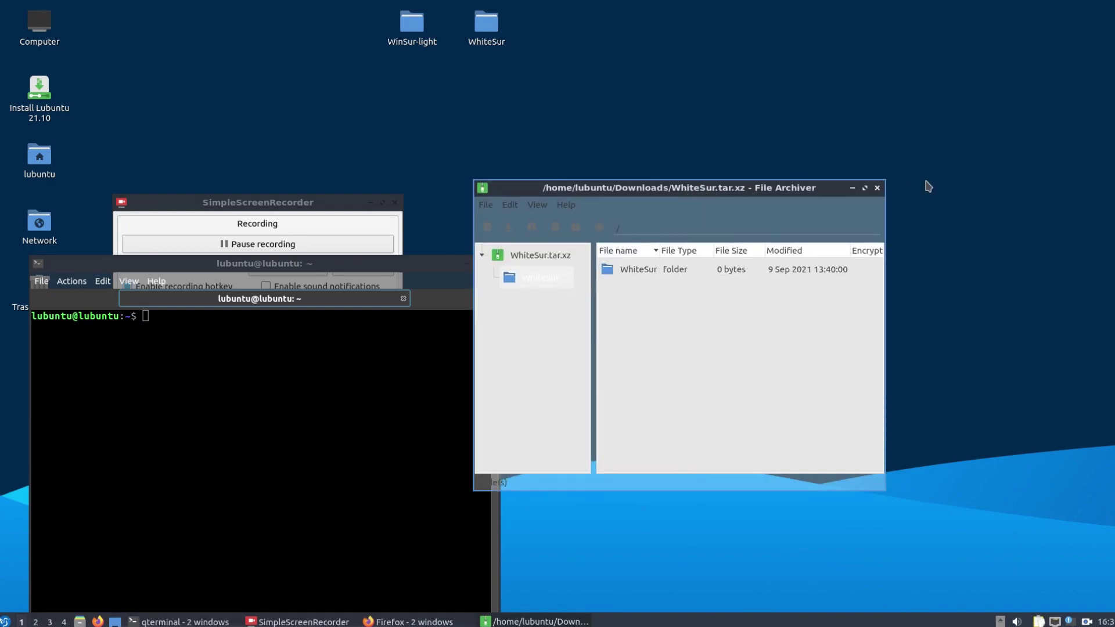
left_click(877, 184)
left_click_drag(236, 261, 489, 104)
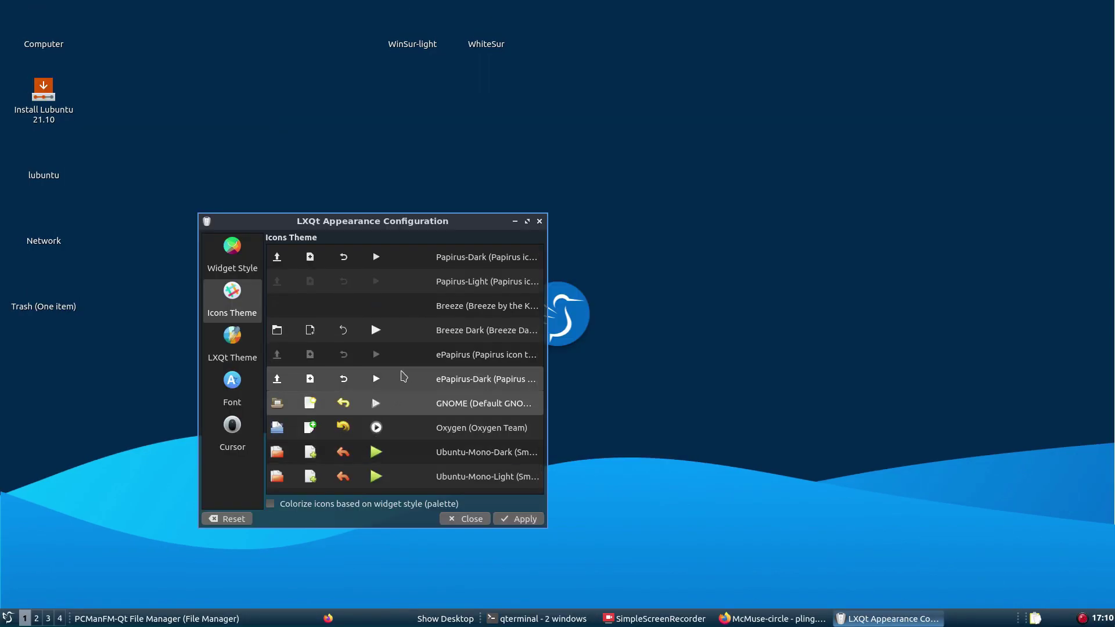
Set the LXQt icons theme to ePapirus-Dark and check the desktop icons
left_click(404, 378)
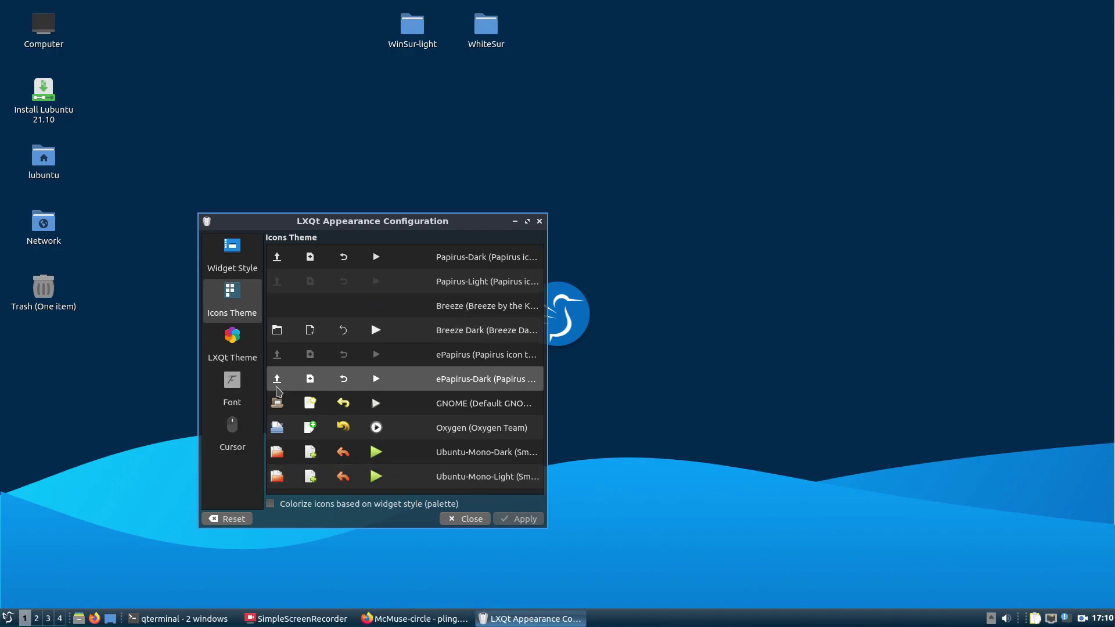
left_click_drag(96, 383, 83, 221)
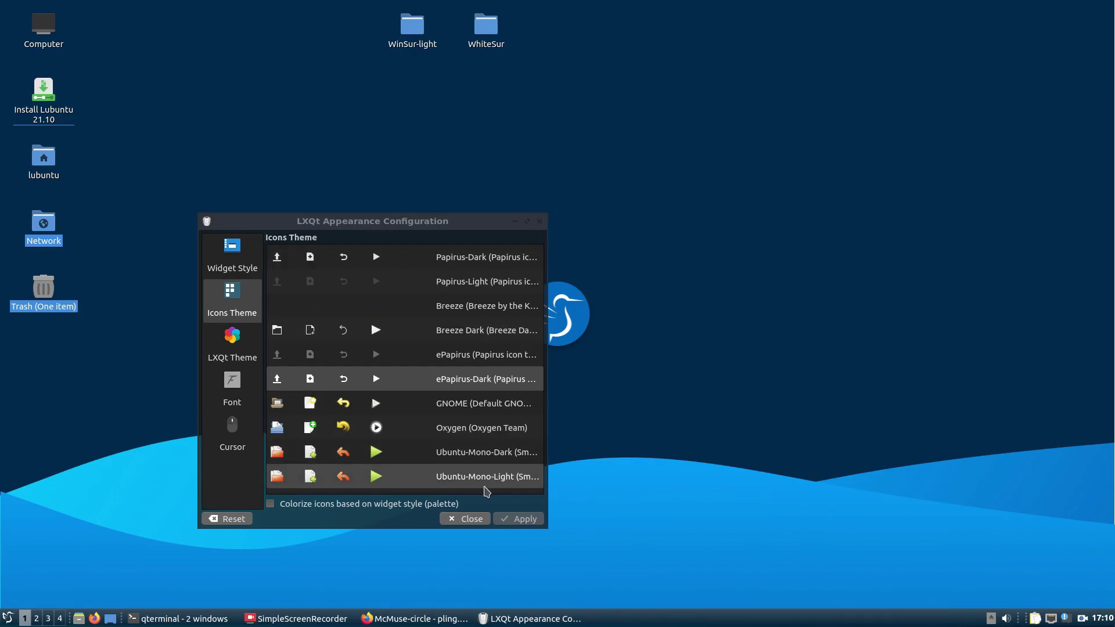
Open a new terminal and install Latte Dock with sudo apt install latte-dock
left_click(297, 619)
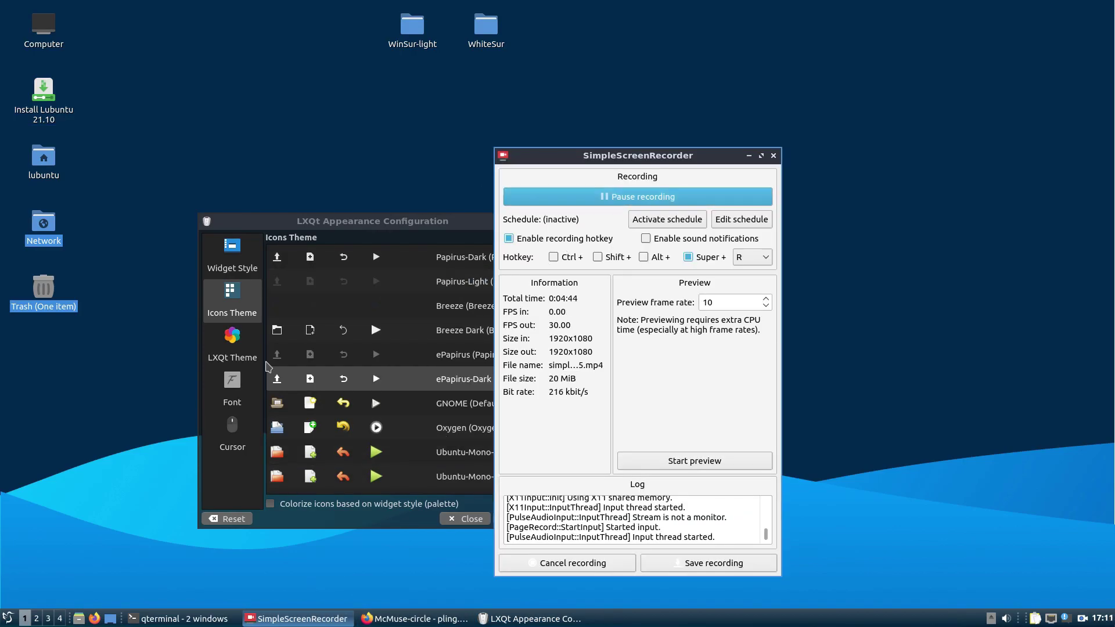
key("super")
type("ter")
key("Up")
key("Return")
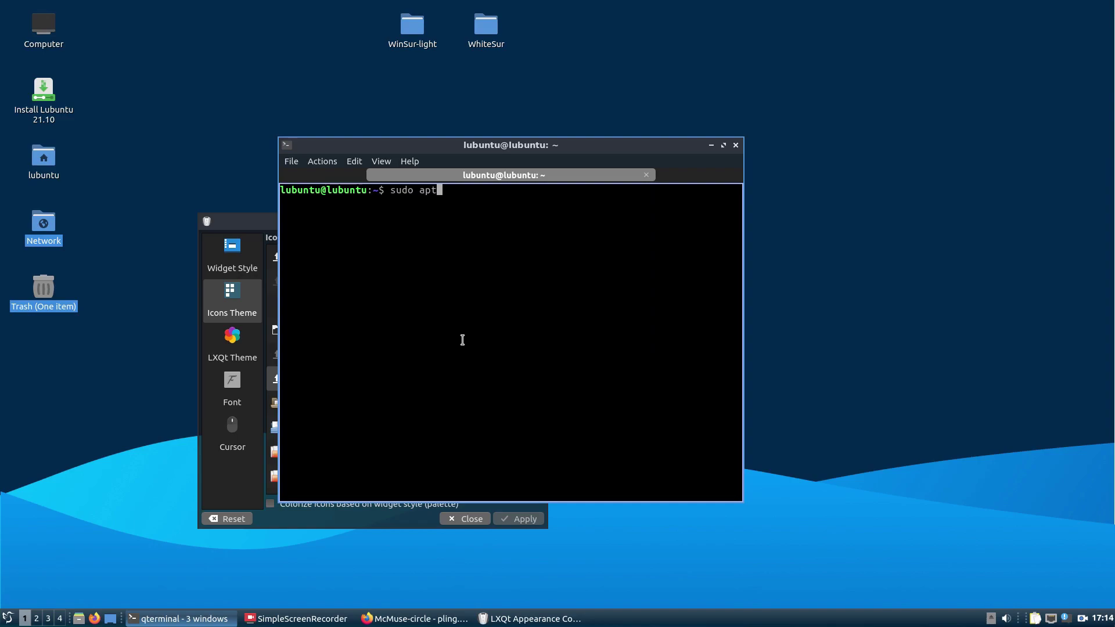
type("apt install latte-dock")
key("Return")
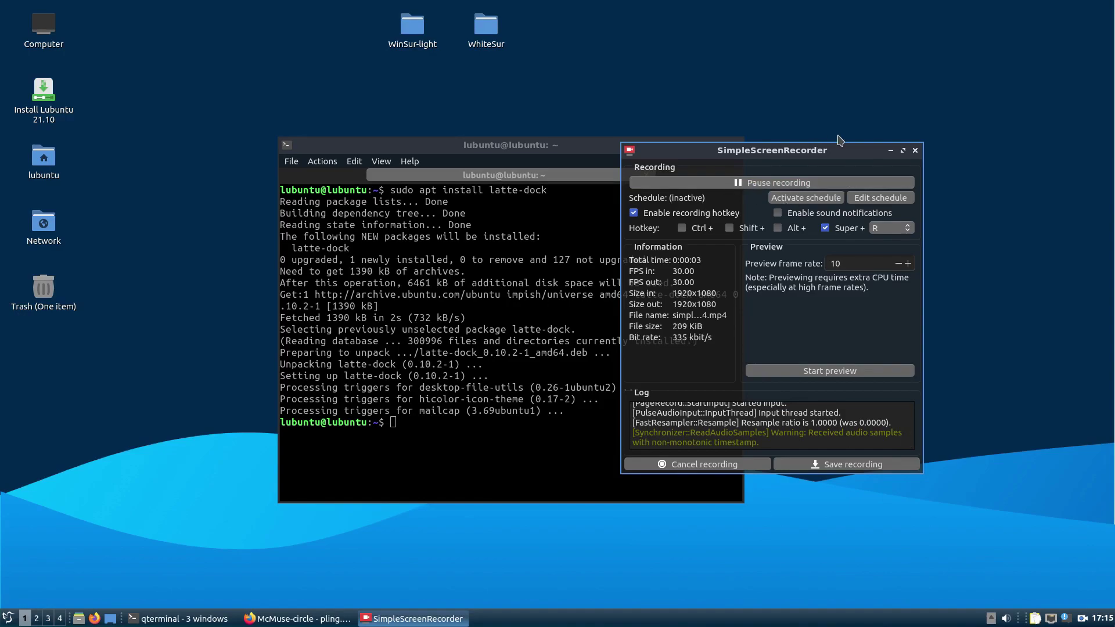
Minimize the screen recorder, reposition the terminal and run kwin --replace to switch the window manager to KWin
left_click(890, 151)
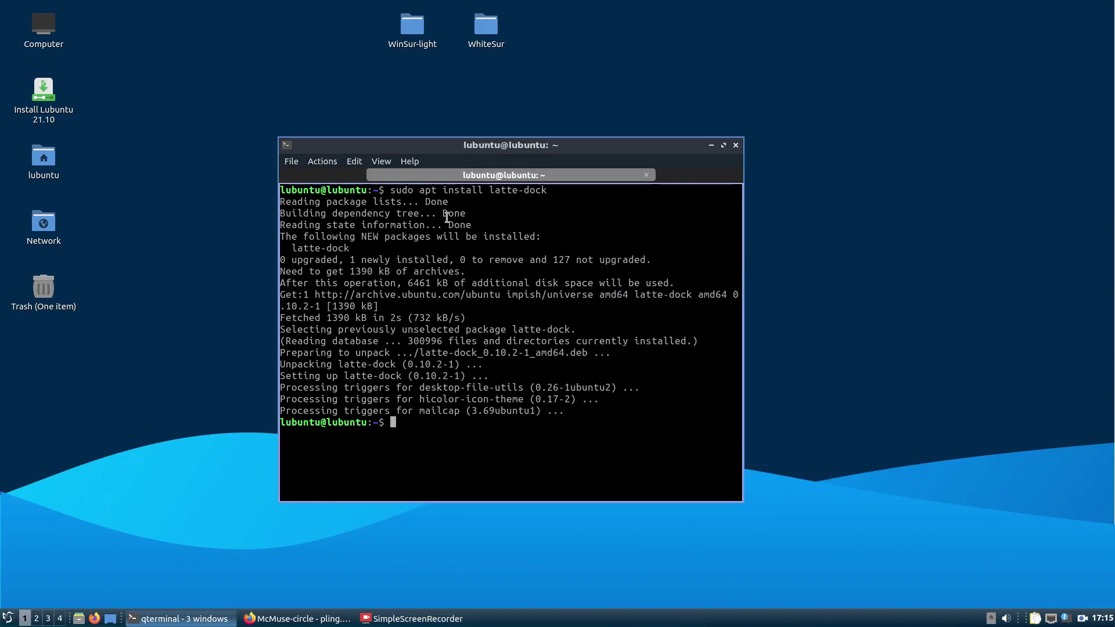
left_click_drag(619, 149, 705, 130)
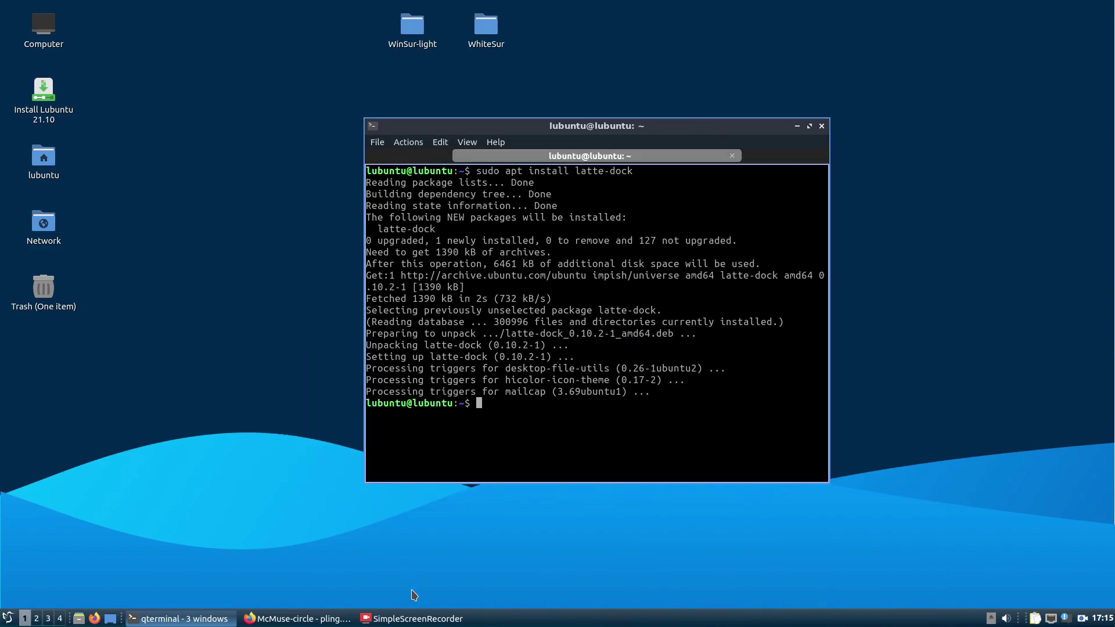
type("kwin --replace")
key("Return")
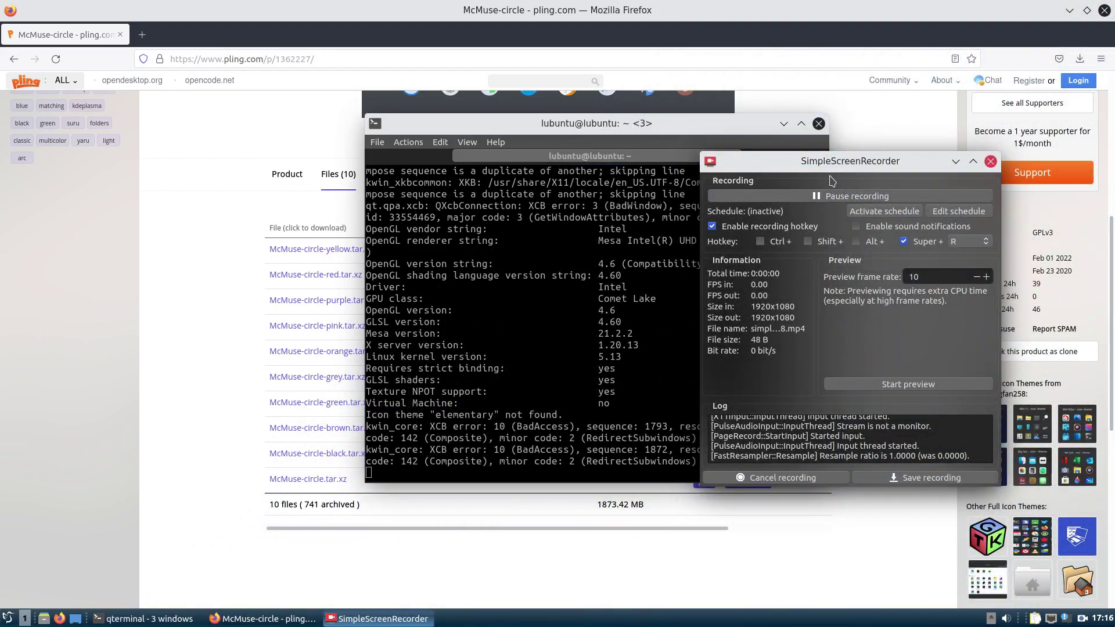
Minimize Firefox, shift the screen recorder aside and bring the idle second terminal to the upper-left area of the desktop
left_click_drag(847, 162, 808, 136)
left_click(1070, 10)
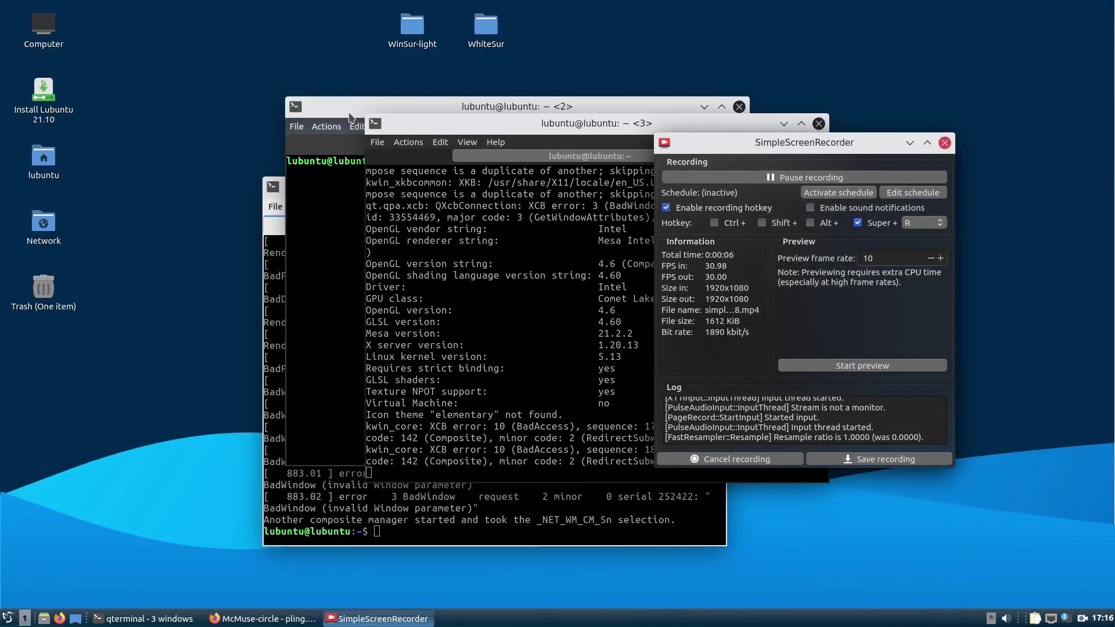
left_click_drag(348, 114, 219, 110)
double_click(219, 109)
left_click_drag(478, 10, 310, 39)
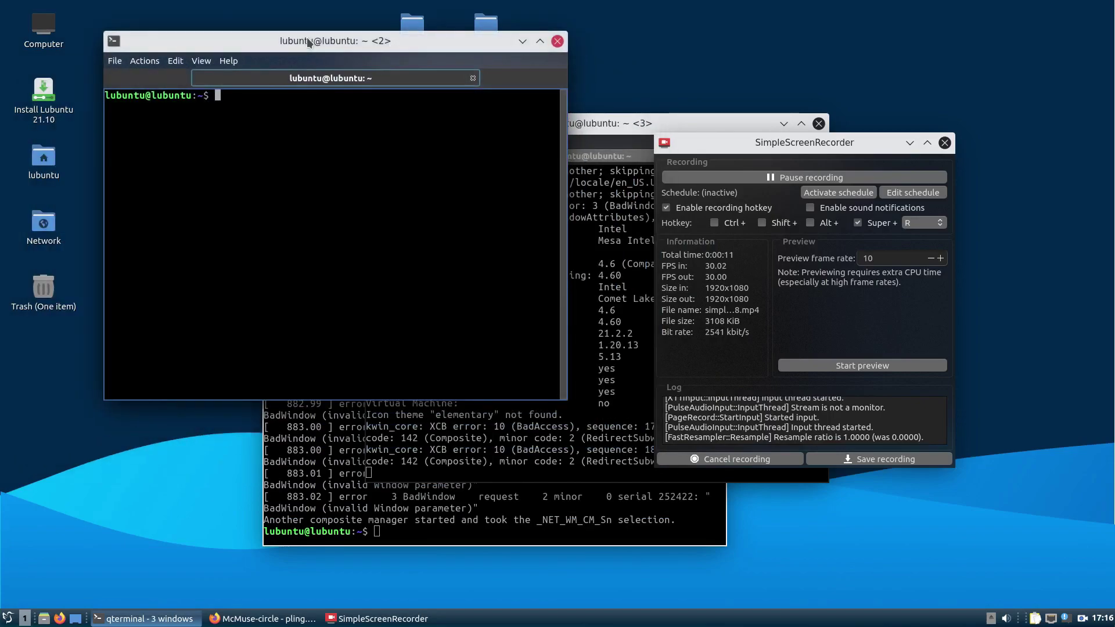
Set the terminal transparency to 21 % in the terminal's Appearance preferences, apply it and move the window to check the blur
left_click(115, 60)
left_click(162, 143)
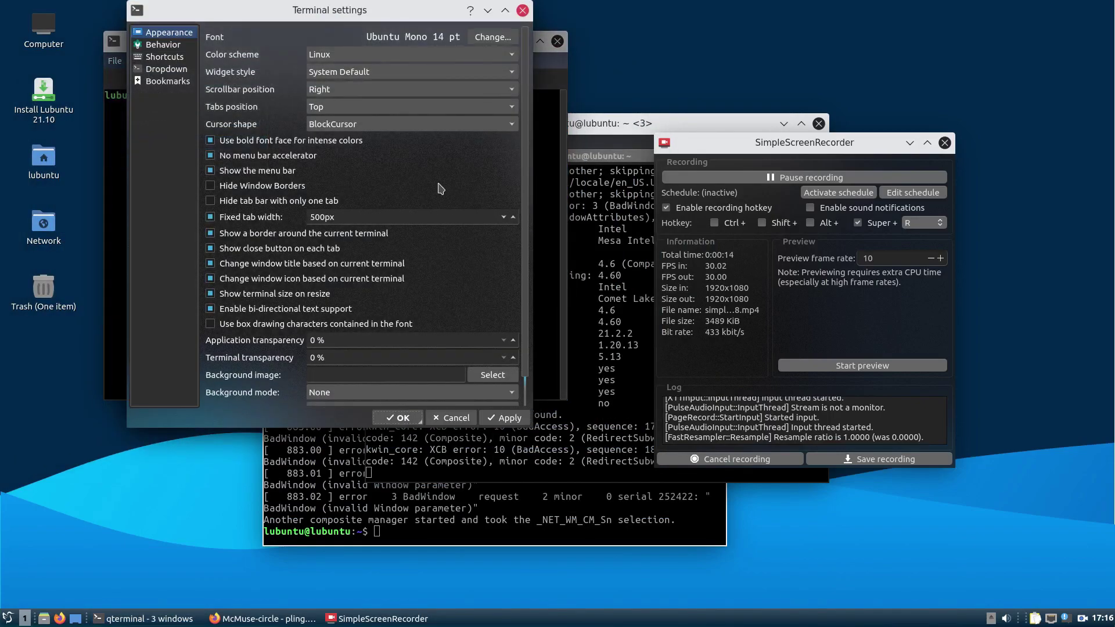
left_click(163, 46)
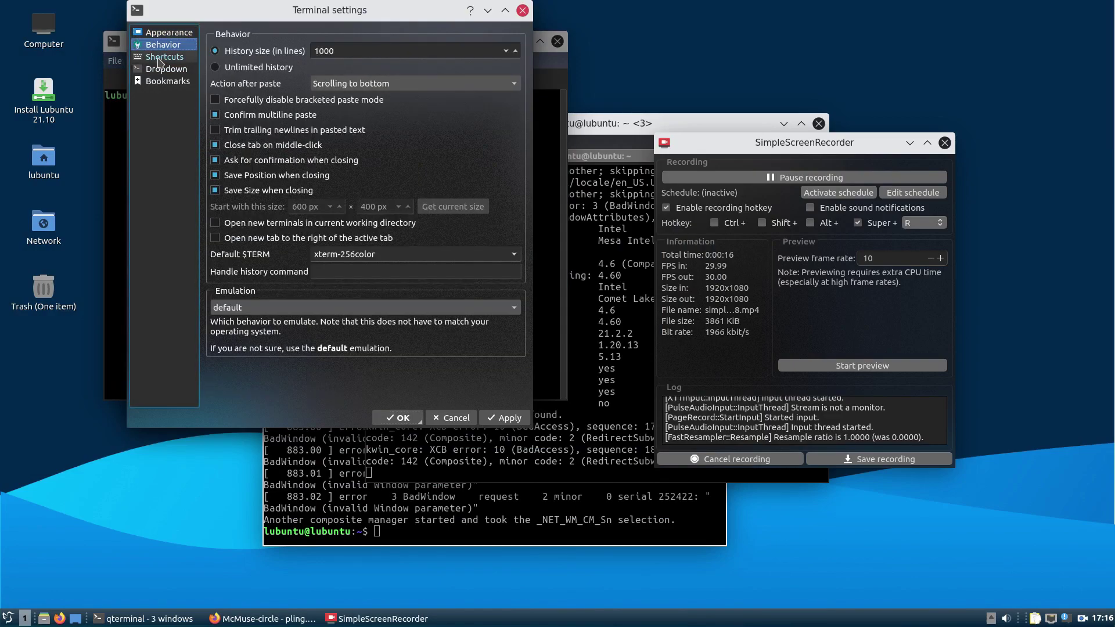
left_click(165, 68)
left_click(167, 34)
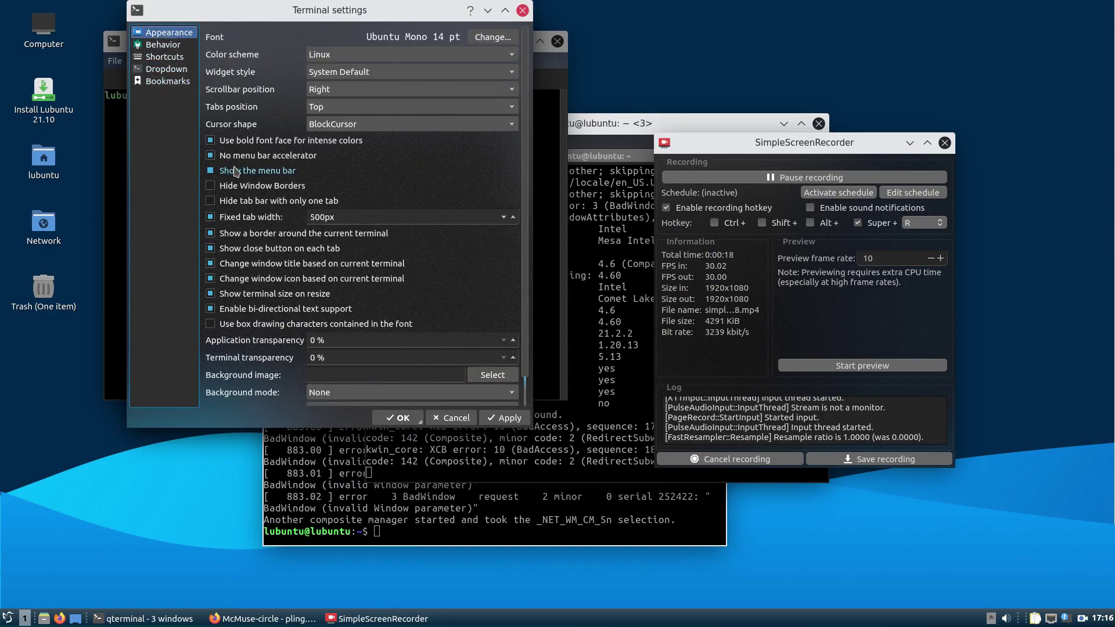
left_click(388, 341)
scroll(378, 352, "down", 1)
scroll(324, 314, "down", 1)
left_click(311, 327)
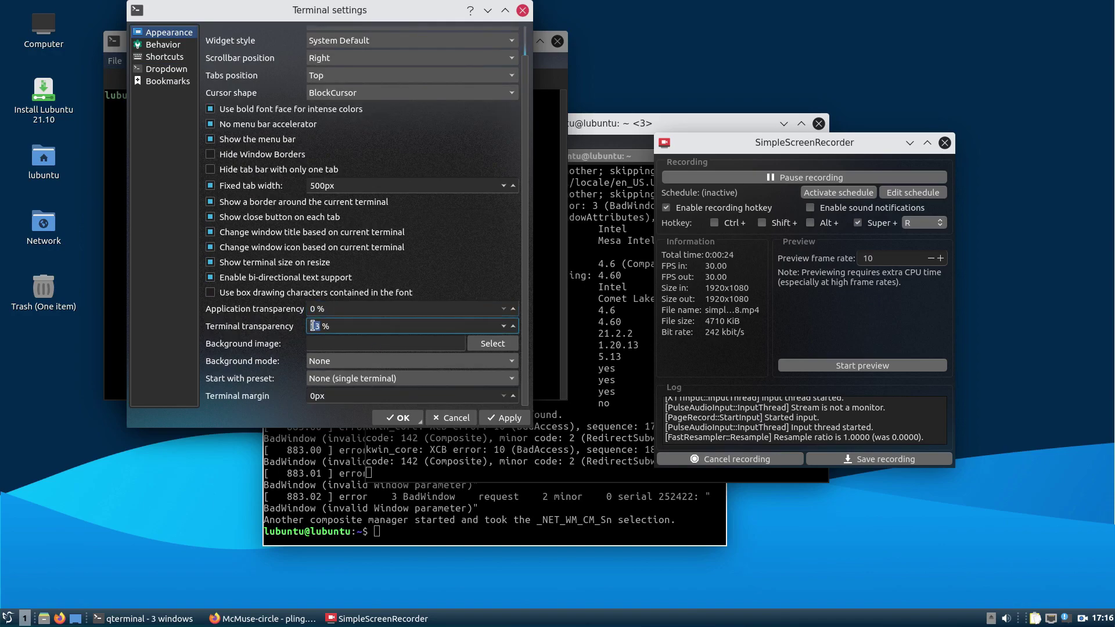
scroll(313, 326, "down", 6)
left_click(504, 419)
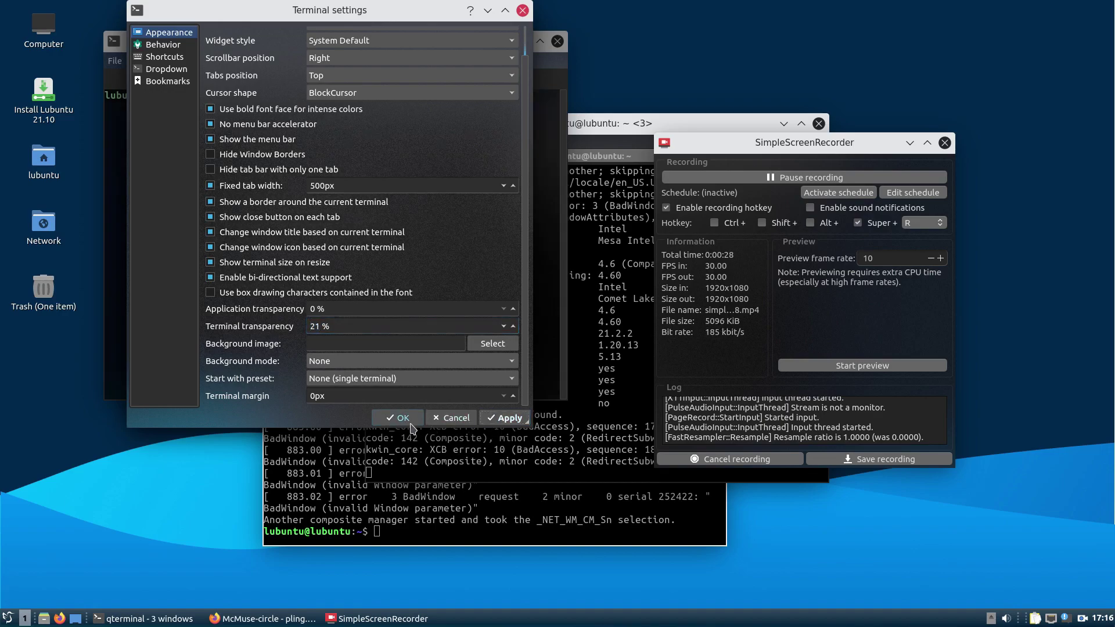
left_click(400, 418)
left_click_drag(317, 43, 265, 75)
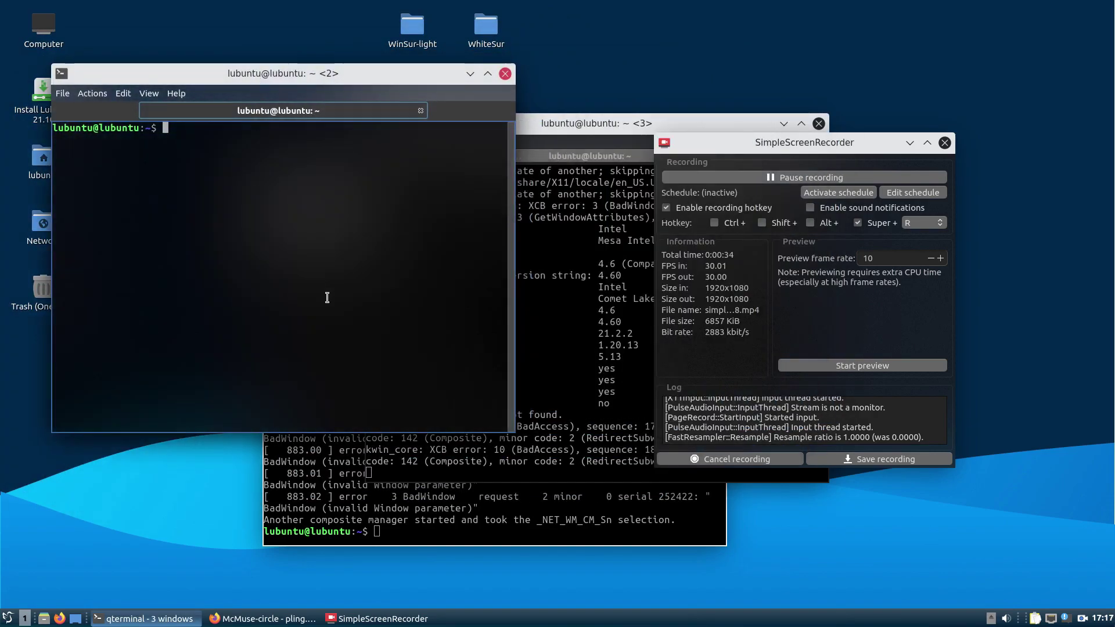
Close the transparent terminal window, confirming the closure, and search the applications menu for latte
left_click(505, 74)
left_click(268, 255)
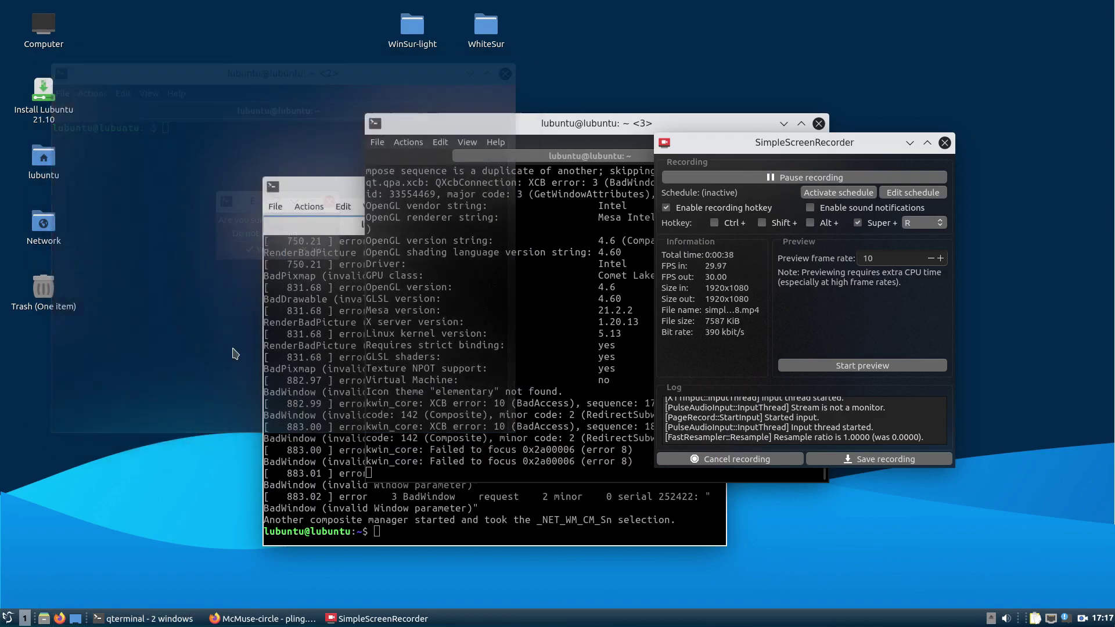
left_click(7, 618)
type("latte")
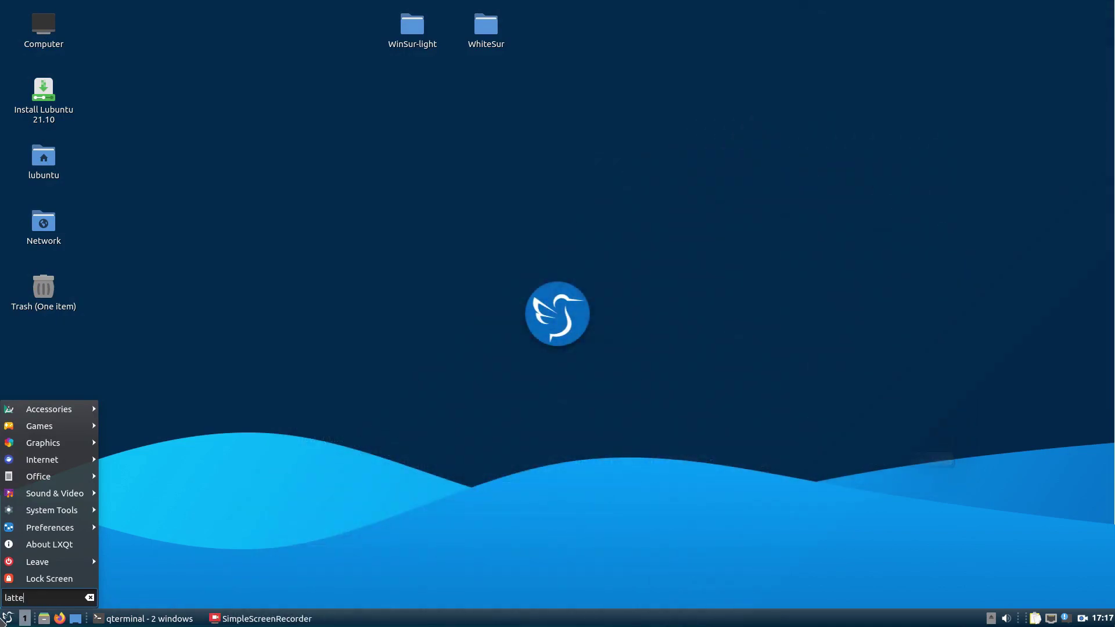
Open the LXQt panel's configuration, enable the custom black background color and lower its opacity to a bit over half
right_click(410, 618)
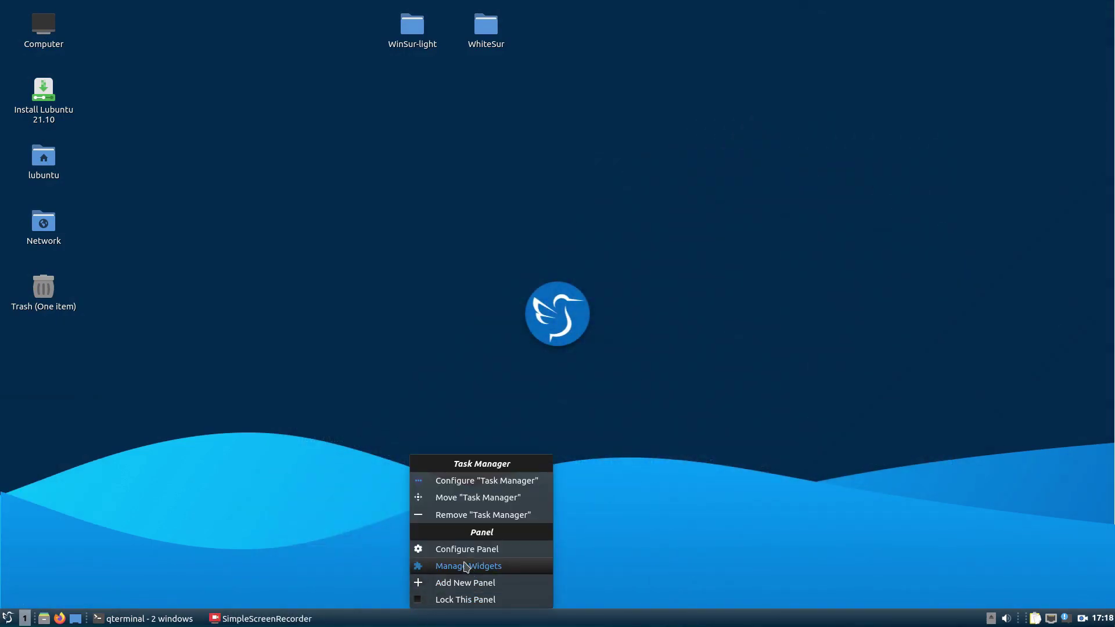
left_click(466, 567)
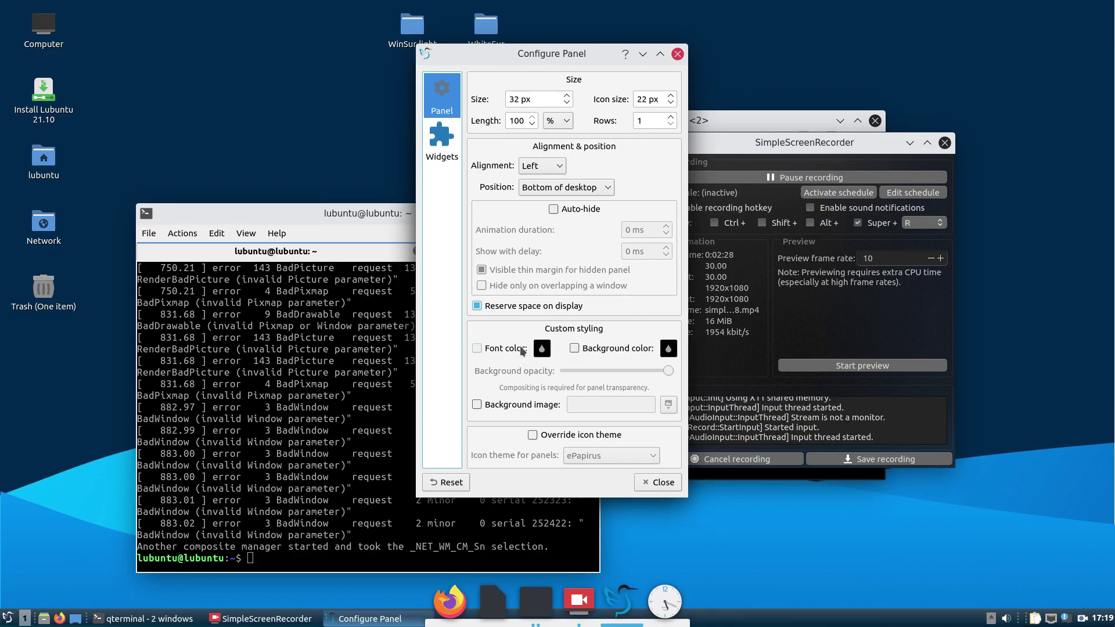
left_click(602, 350)
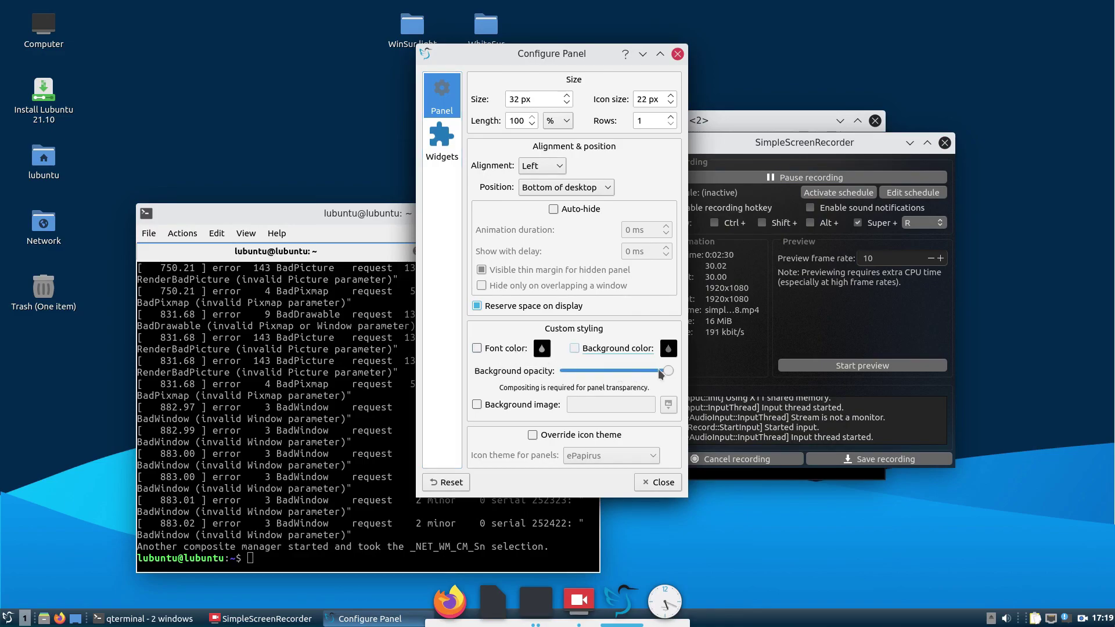
left_click(578, 350)
left_click(435, 386)
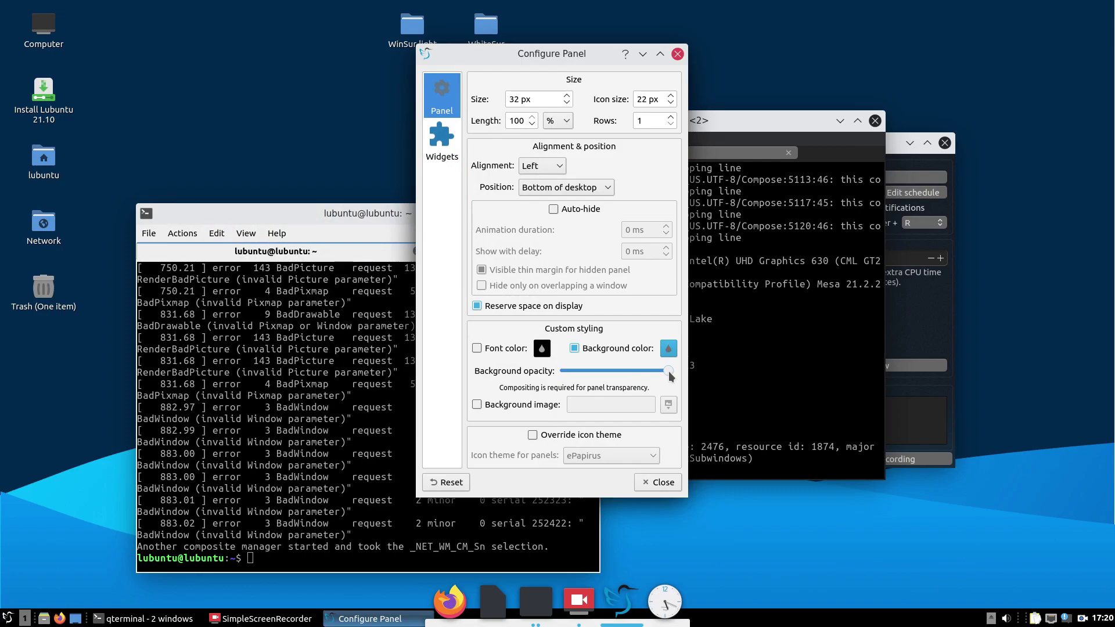
mouse_move(652, 373)
left_mouse_down()
mouse_move(602, 375)
mouse_move(633, 380)
left_mouse_up()
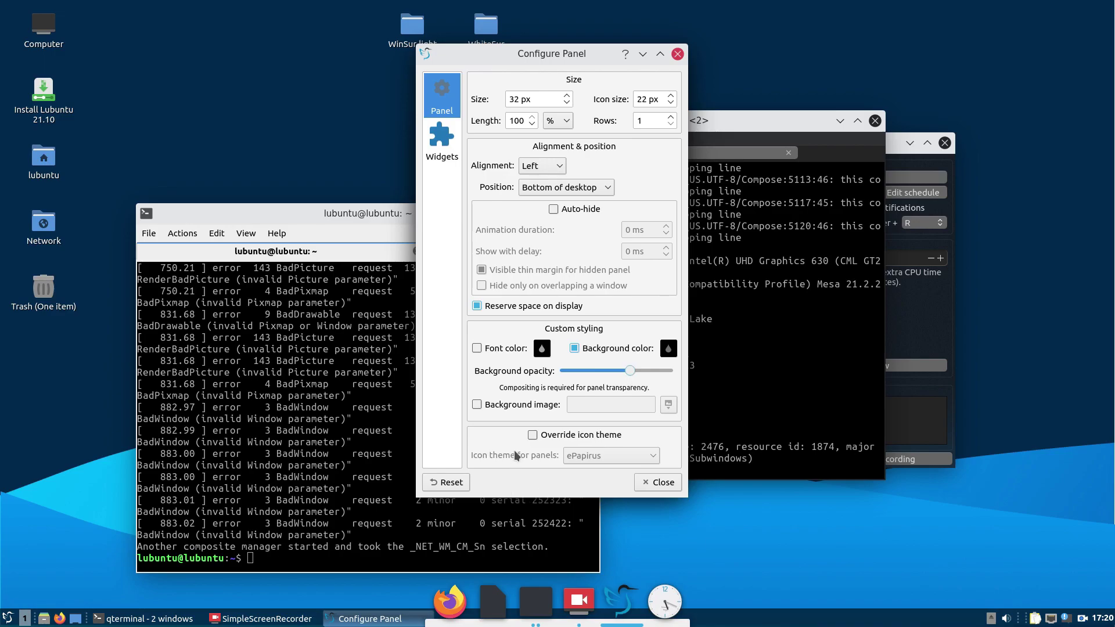
Try overriding the panel's icon theme with LoginIcons, and switch the override back off
left_click(546, 441)
left_click(576, 460)
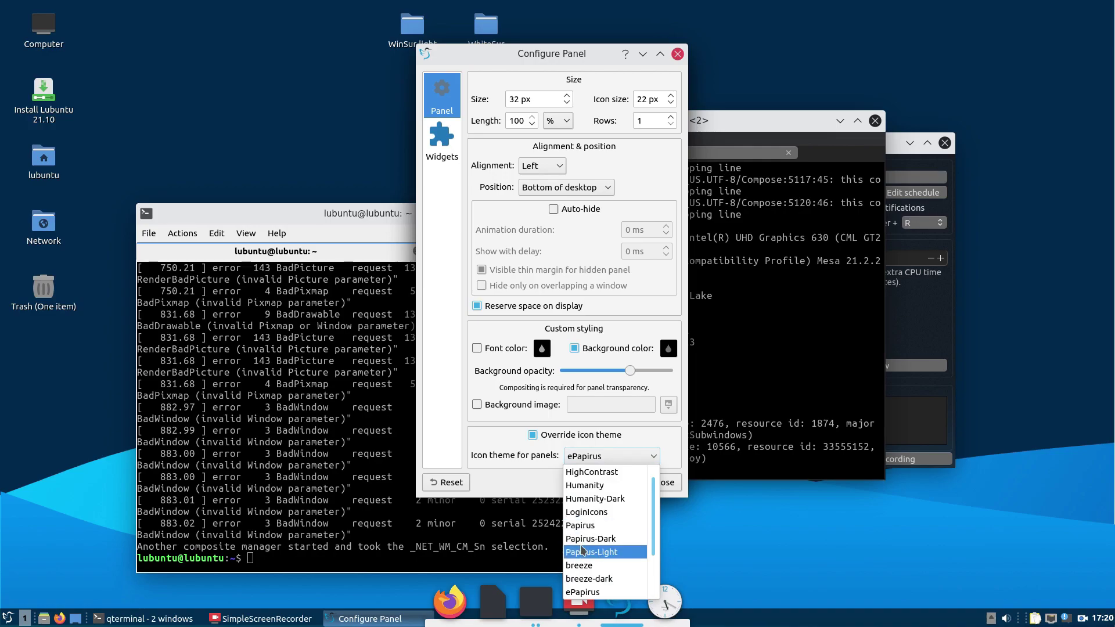
scroll(585, 503, "up", 1)
scroll(585, 502, "down", 2)
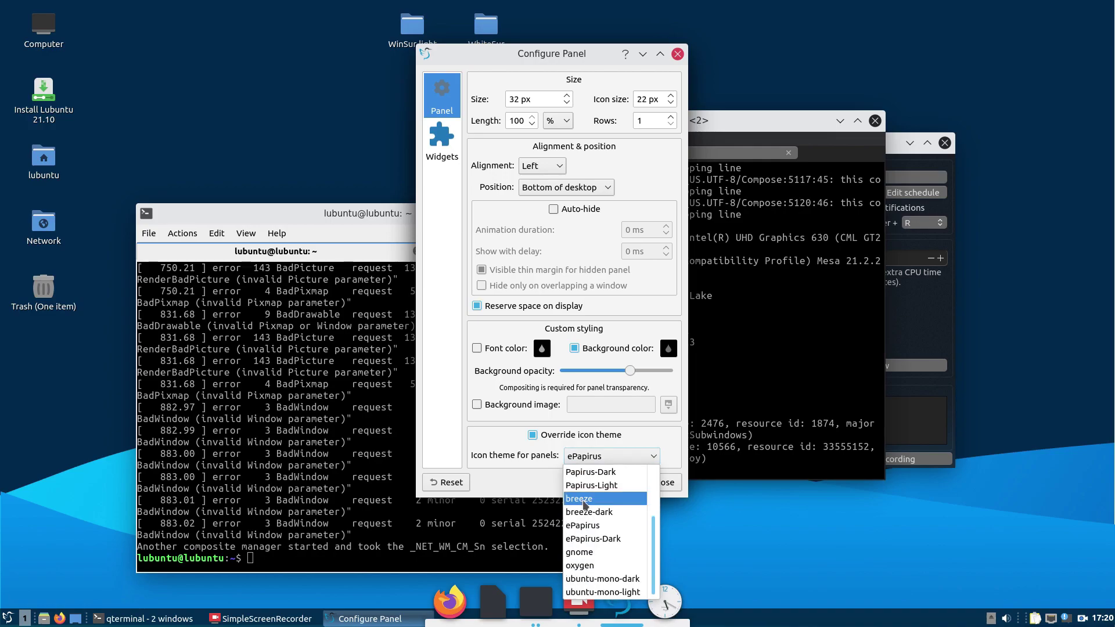
scroll(586, 499, "up", 2)
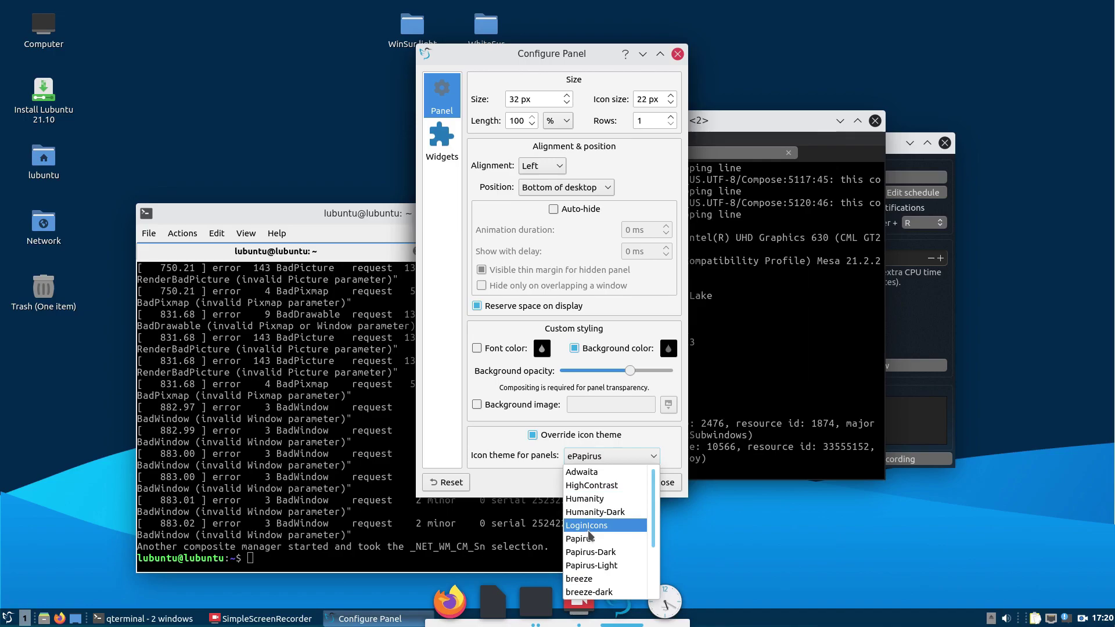
left_click(589, 530)
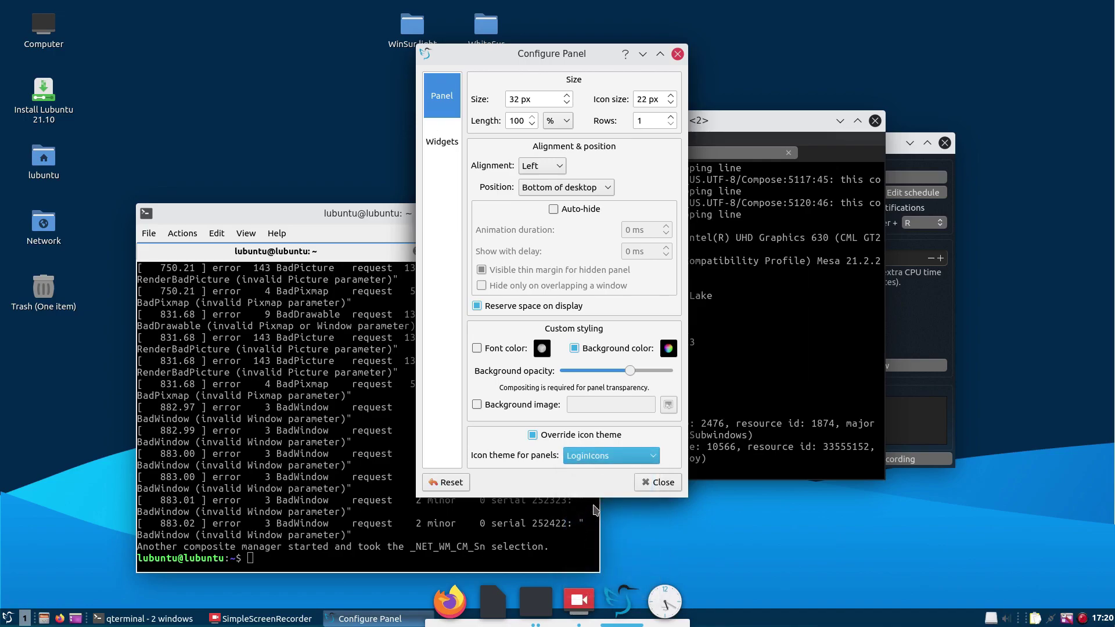
left_click(598, 458)
scroll(598, 534, "down", 2)
scroll(598, 564, "up", 2)
scroll(602, 539, "down", 2)
left_click(602, 527)
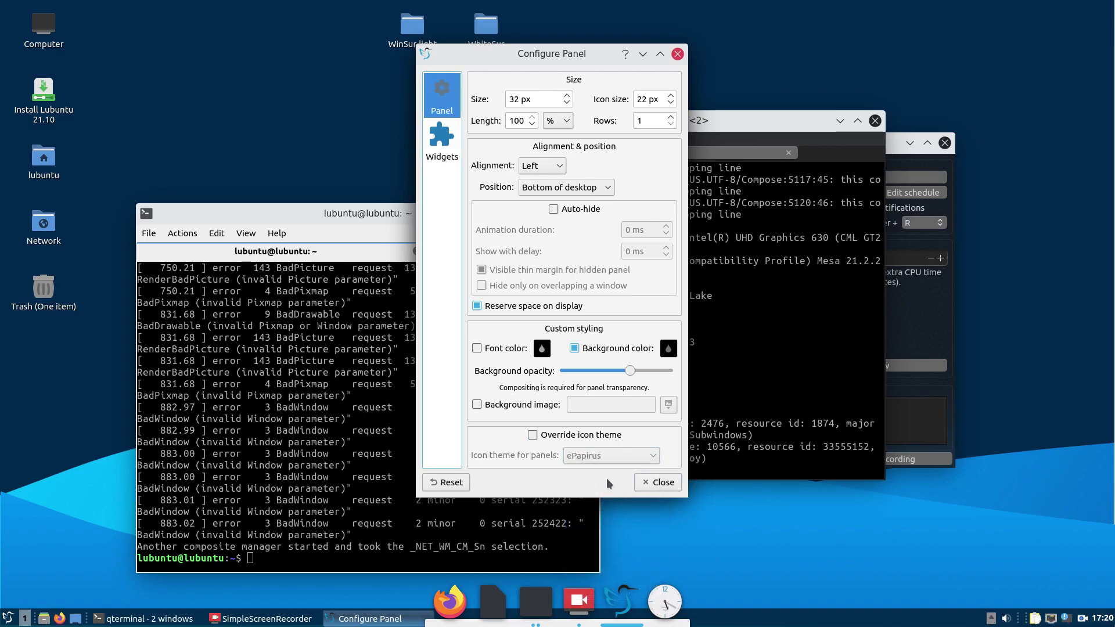
Set the panel's position to Left of desktop, check its applications menu and close the panel configuration
left_click(543, 165)
left_click(543, 166)
left_click(561, 187)
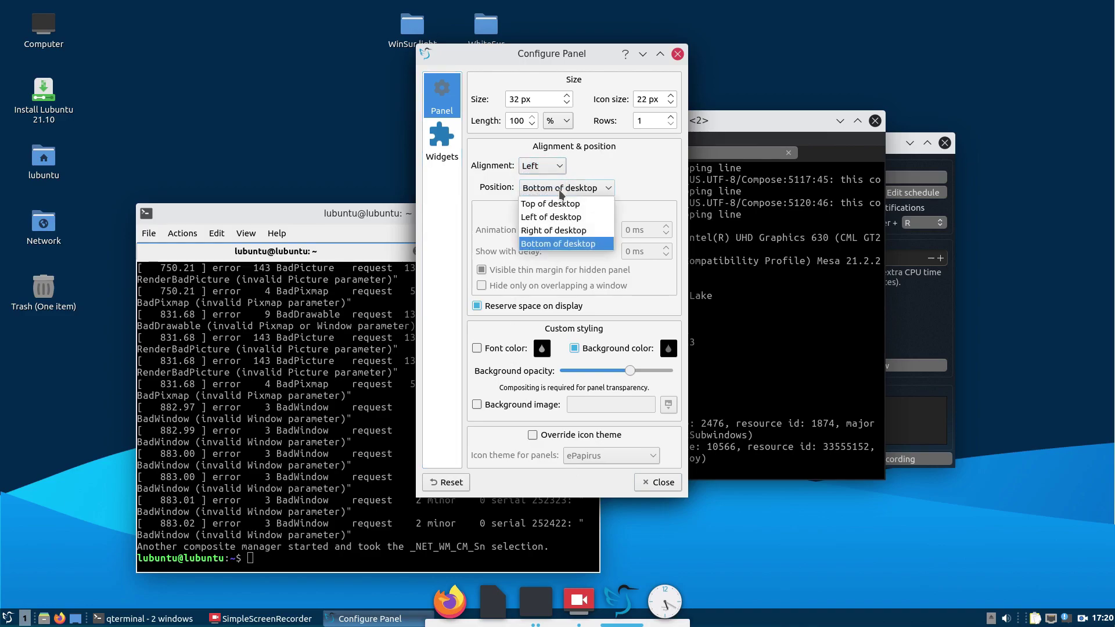
left_click(555, 218)
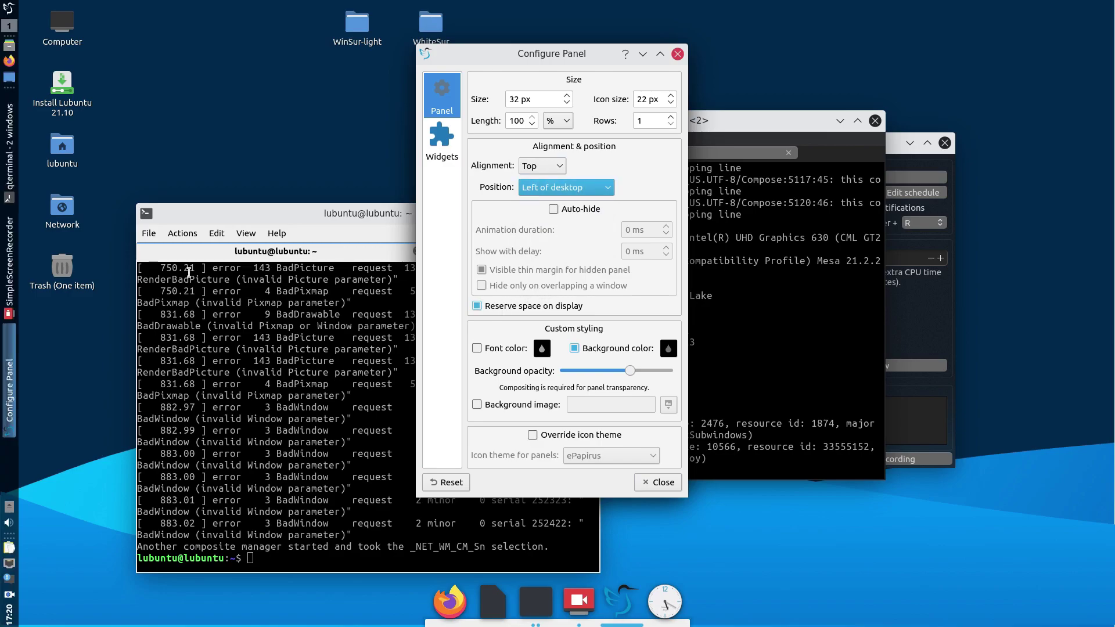
left_click(10, 8)
key("Escape")
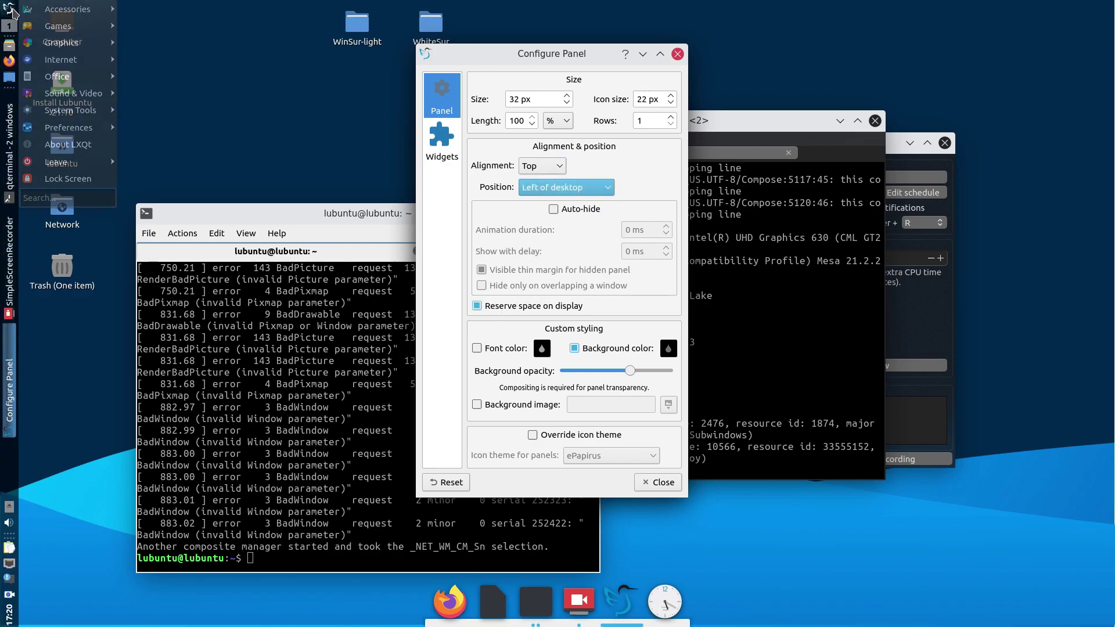
left_click(665, 482)
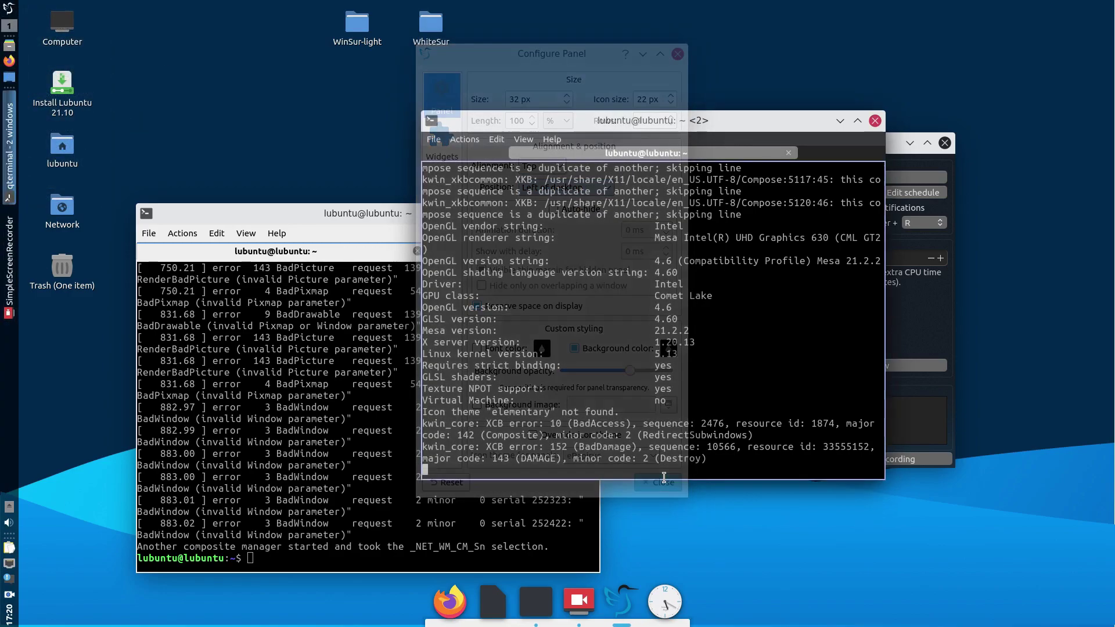
Minimize both terminal windows and move the screen recorder toward the middle of the desktop
left_click_drag(268, 214, 209, 154)
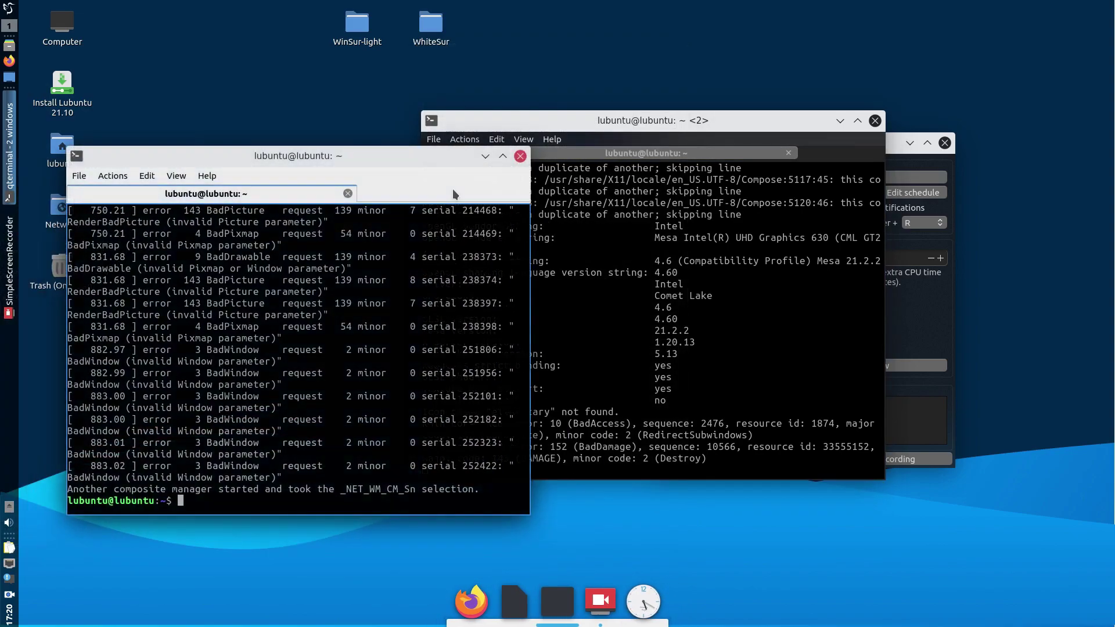
left_click(488, 156)
left_click(840, 120)
left_click_drag(850, 142, 509, 131)
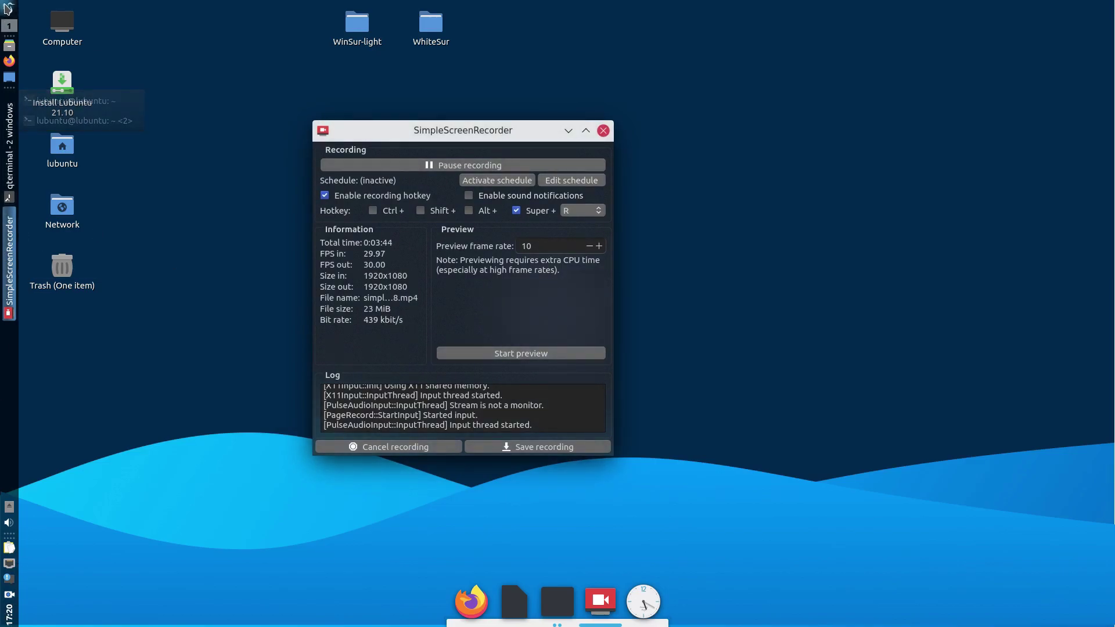
Open KDE System Settings, go to the window decorations under Appearance and open the dialog for getting new decorations
left_click(7, 8)
type("sett")
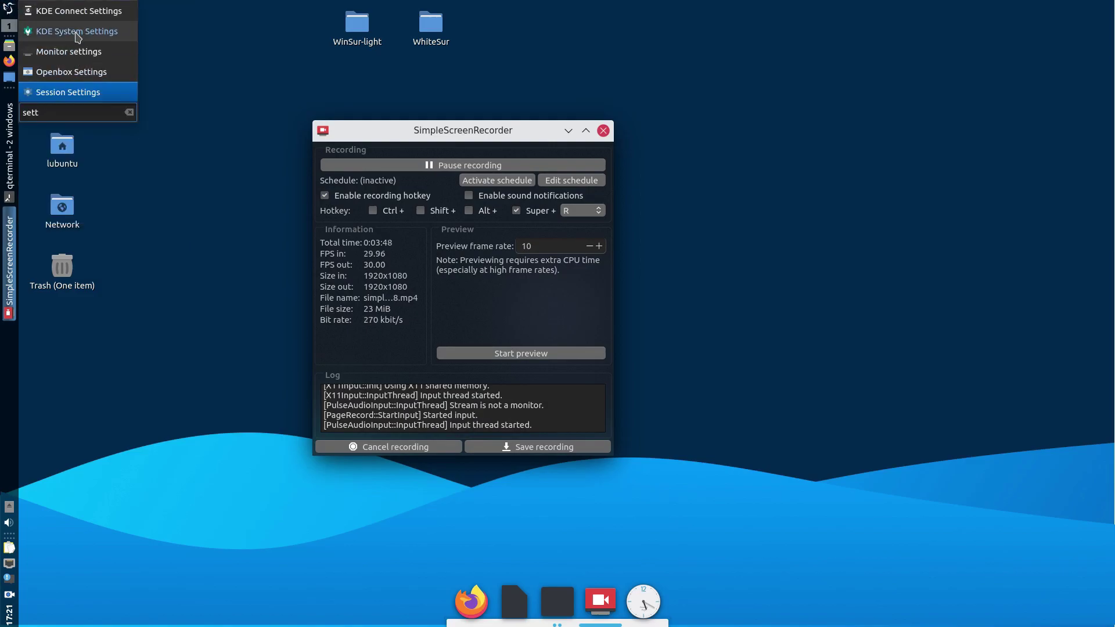
left_click(77, 35)
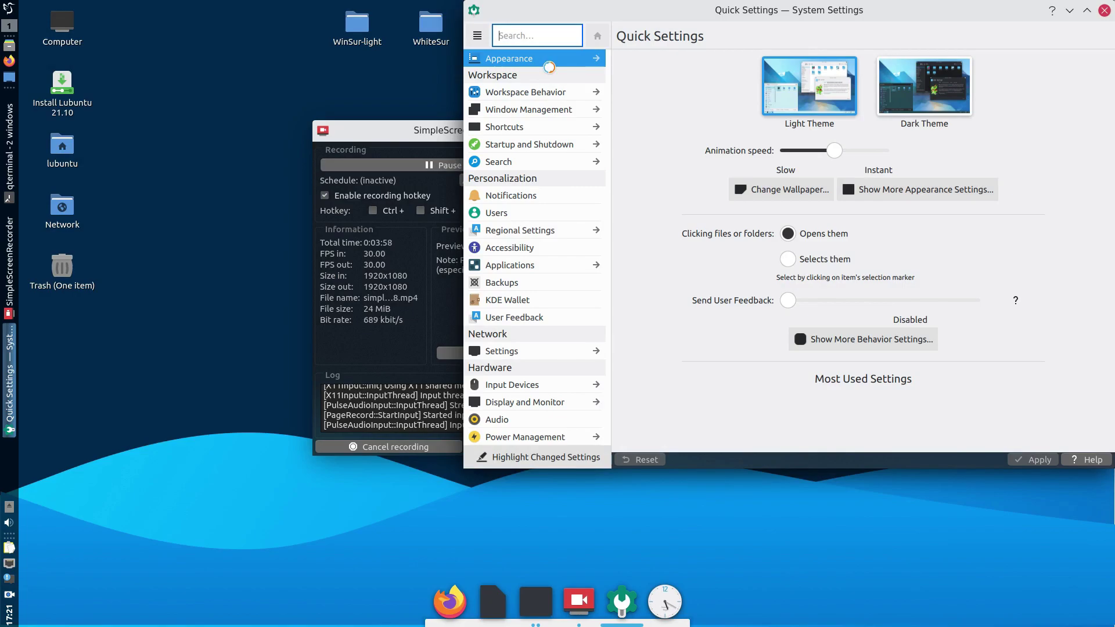
left_click(546, 63)
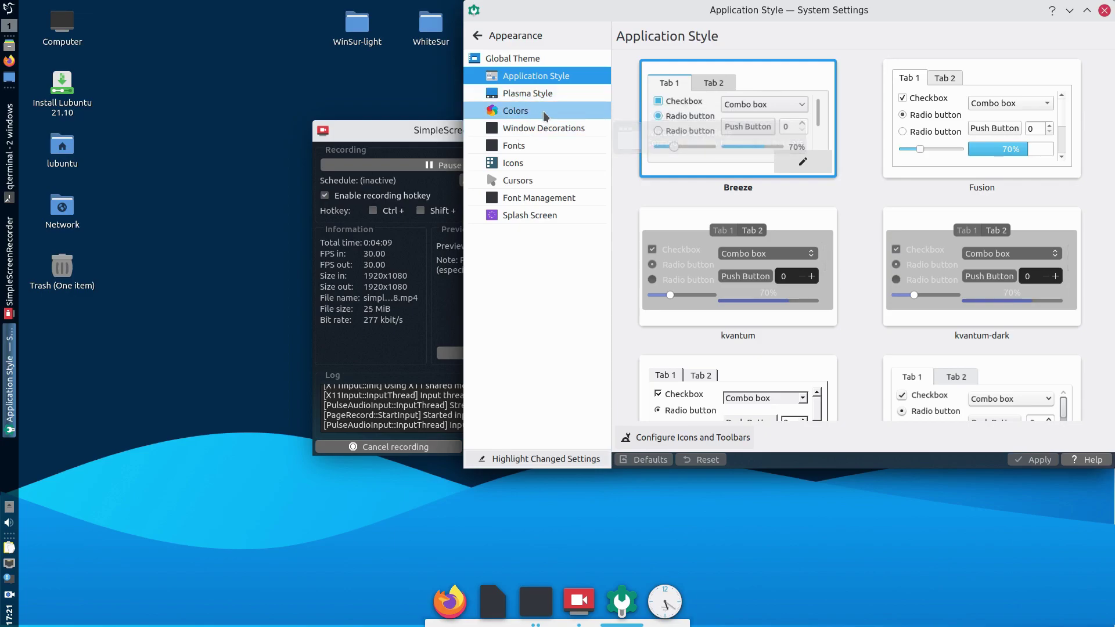
left_click(575, 129)
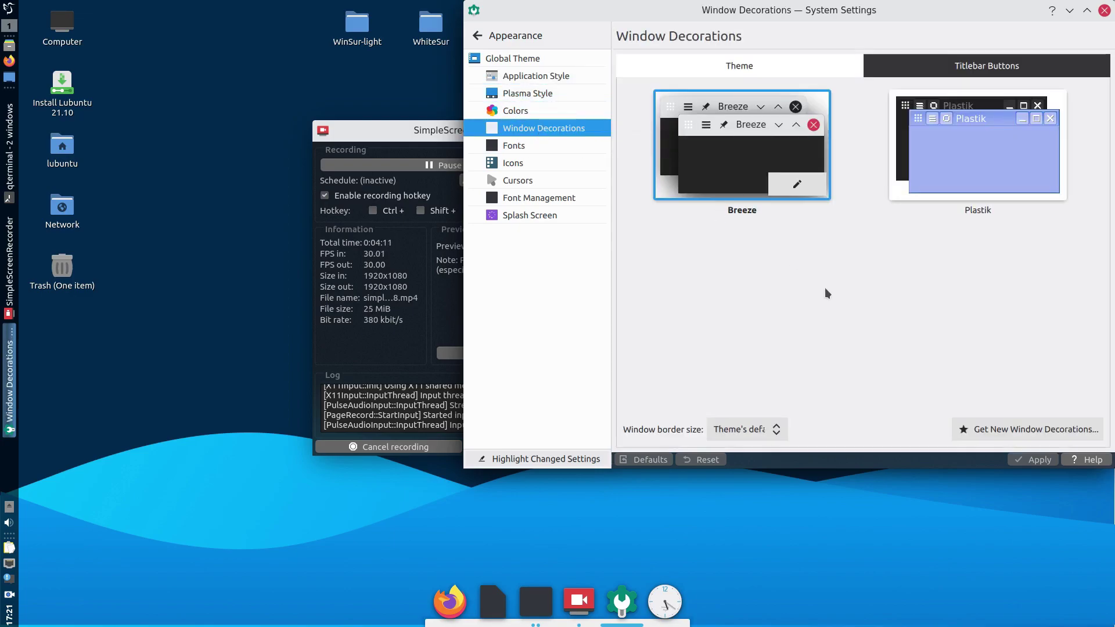
left_click(1043, 433)
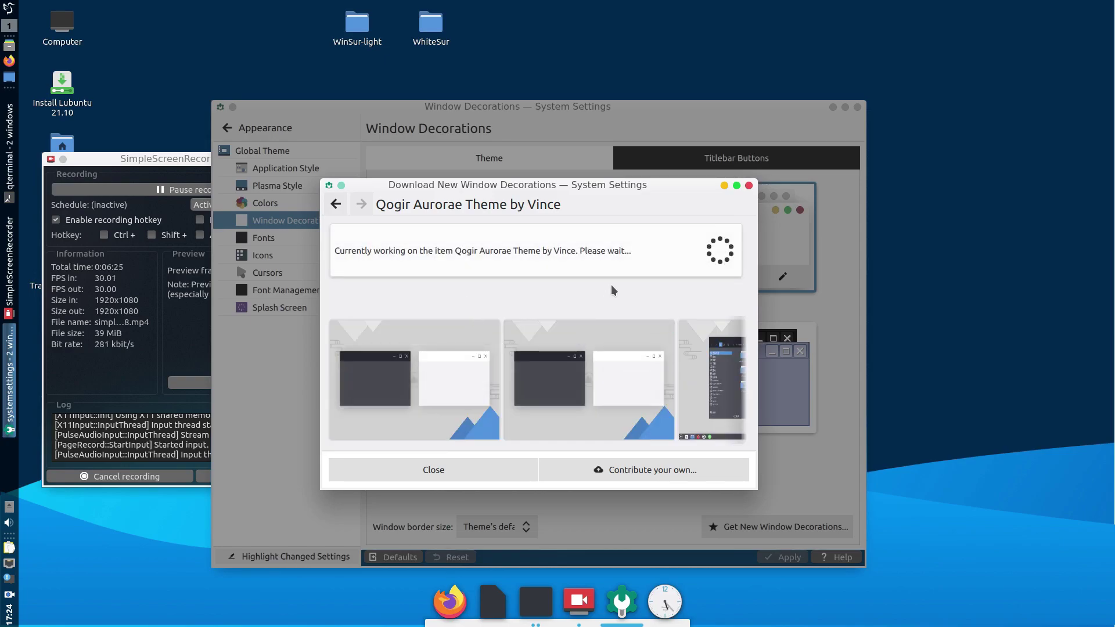
Close the decorations download dialog and apply the Qogir-circle window decoration with the window border size set to No Borders
left_click(748, 186)
left_click(784, 557)
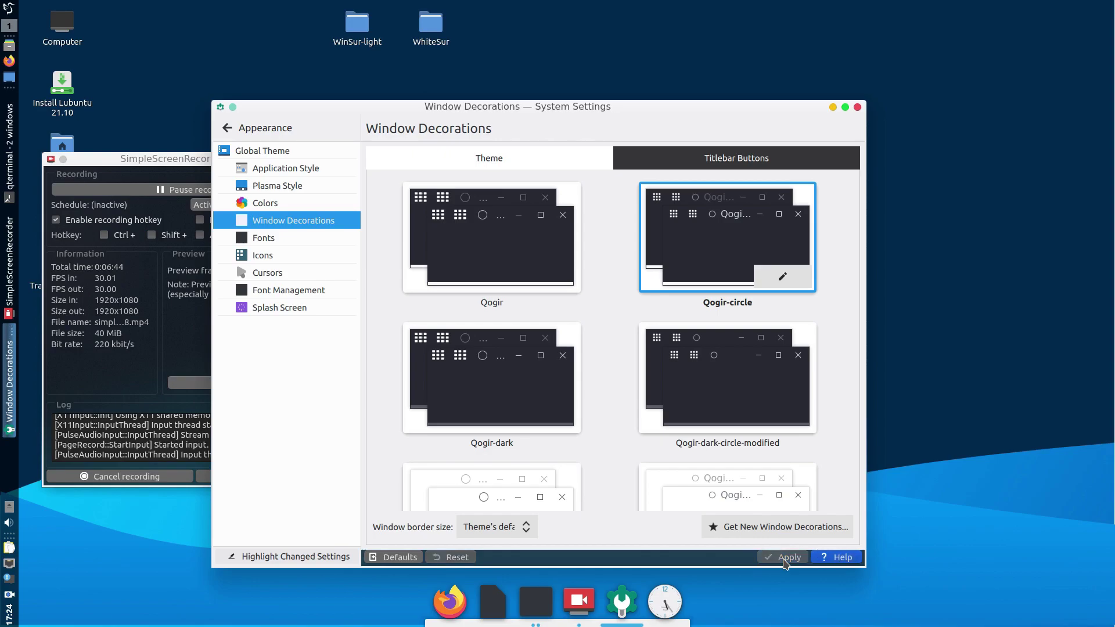
left_click_drag(652, 107, 678, 73)
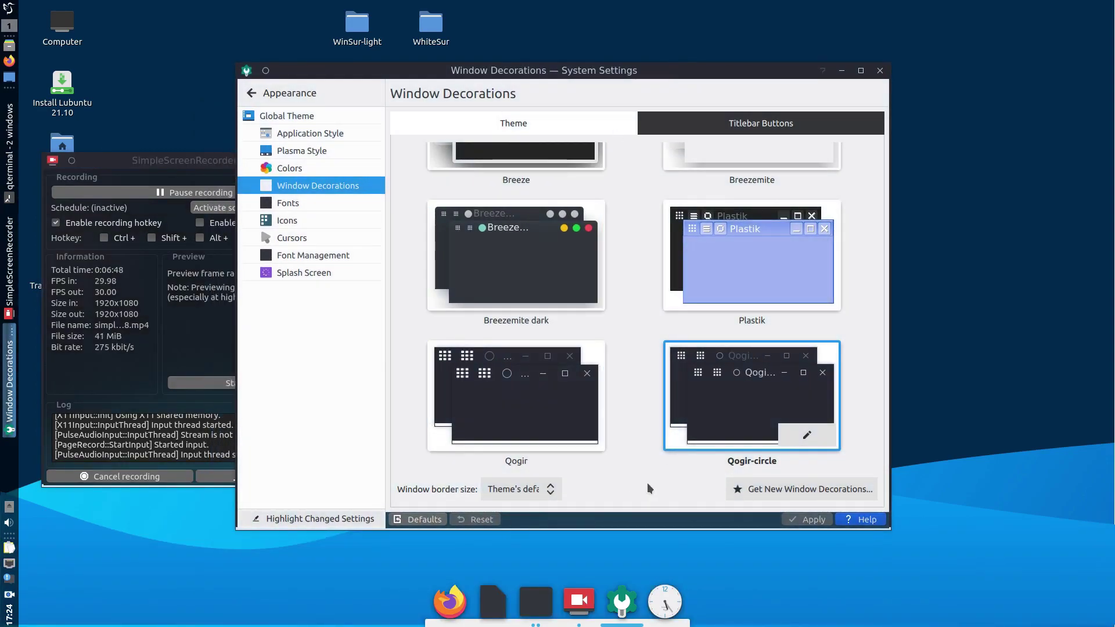
left_click(519, 490)
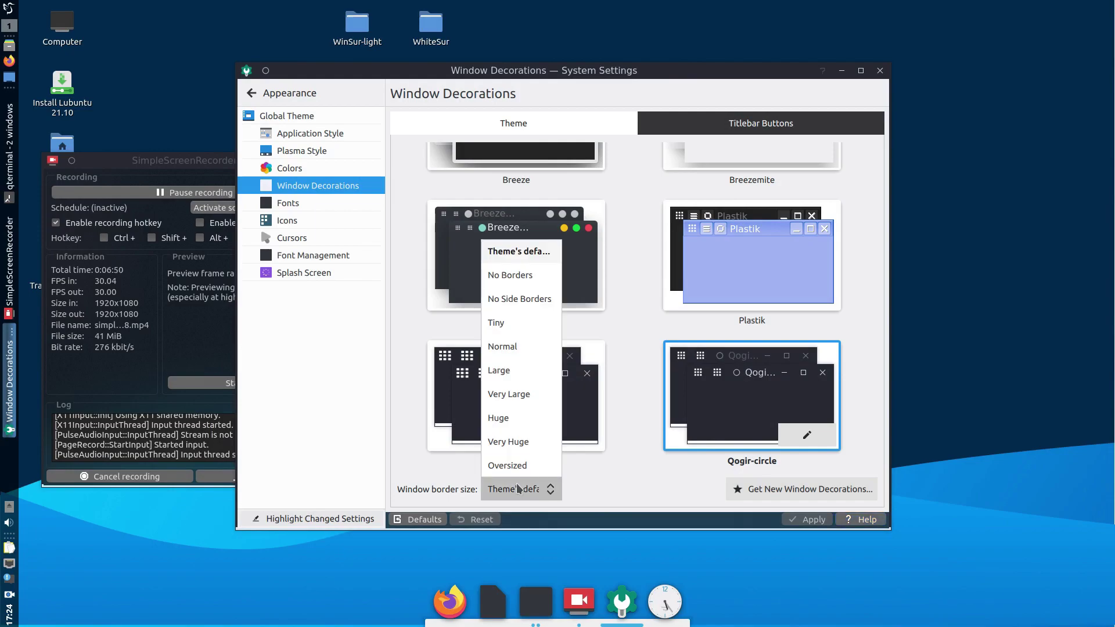
left_click(500, 276)
left_click(813, 520)
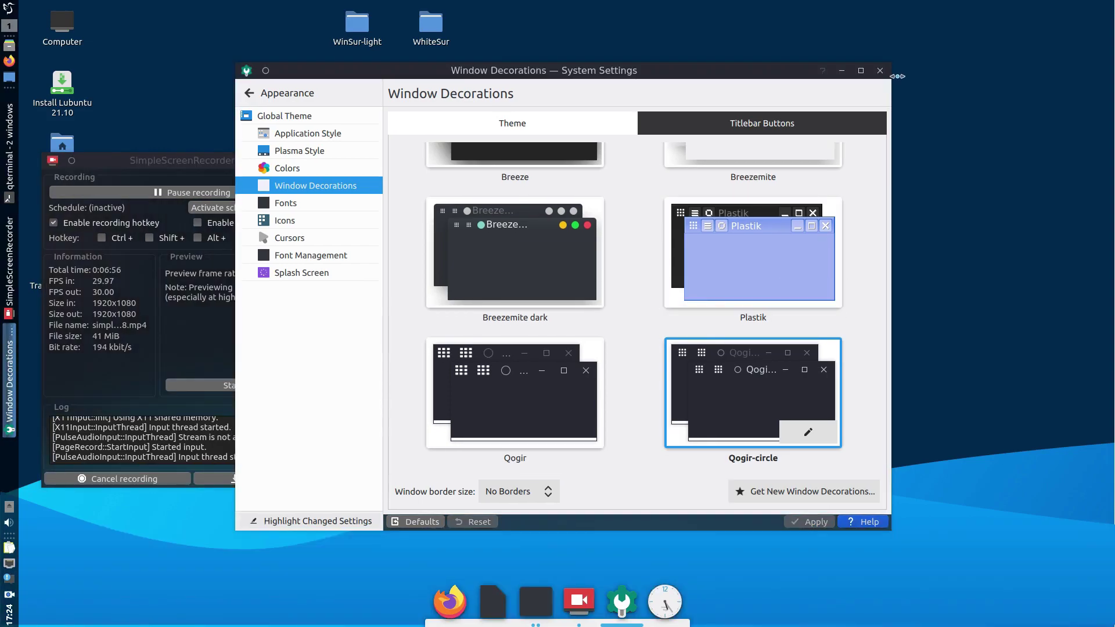
Open the Desktop Effects settings under Workspace Behavior and choose Scale as the window open/close animation
left_click(249, 93)
left_click(277, 151)
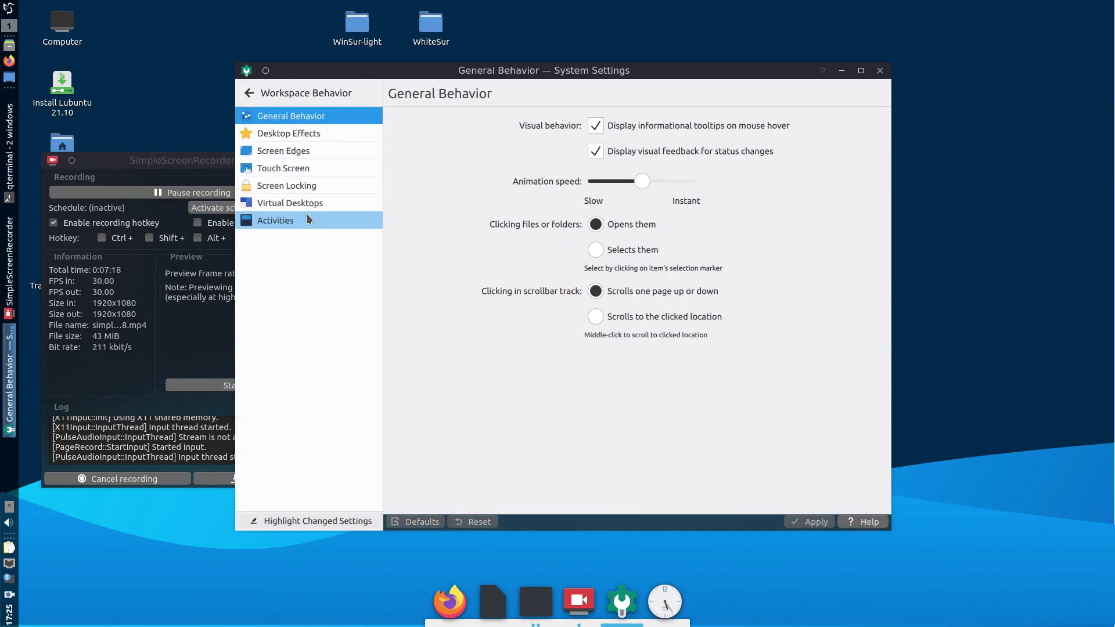
left_click(305, 135)
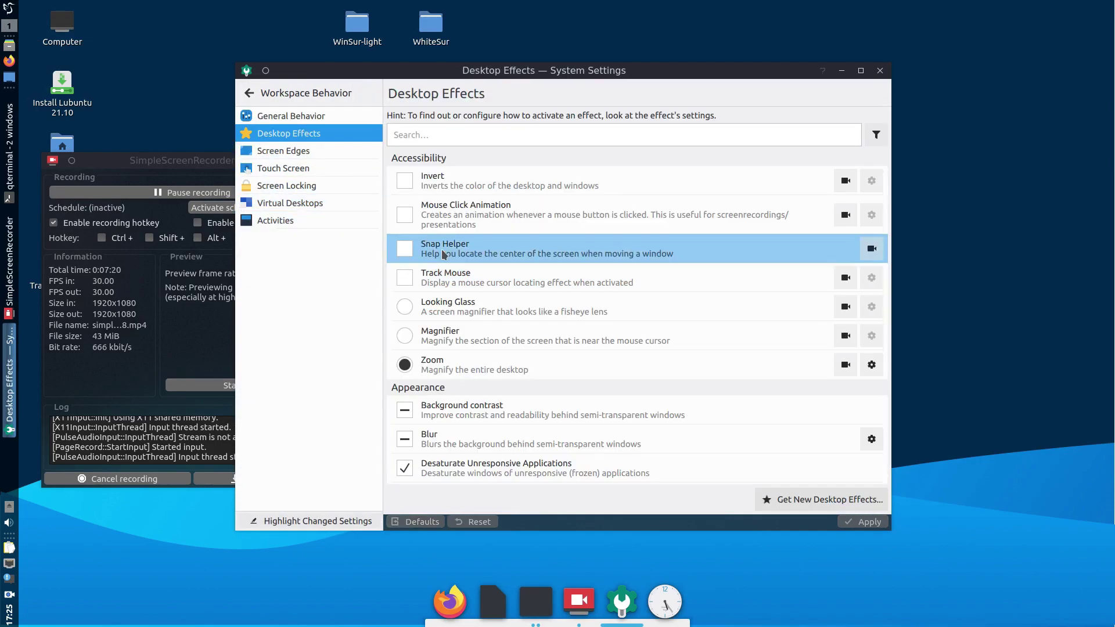
scroll(482, 355, "down", 10)
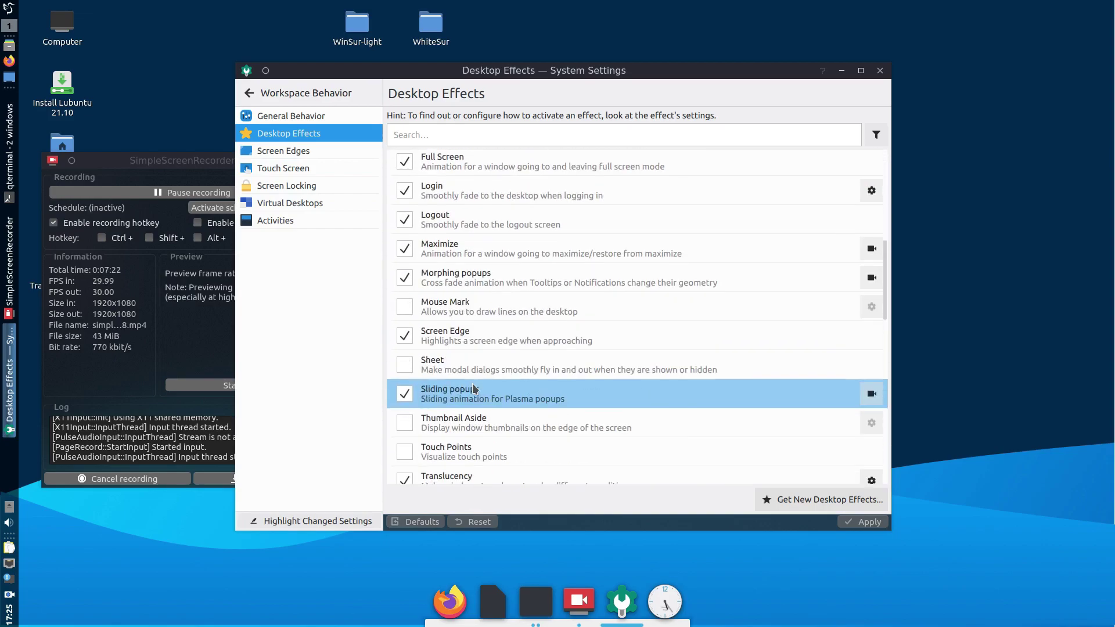
scroll(475, 389, "down", 6)
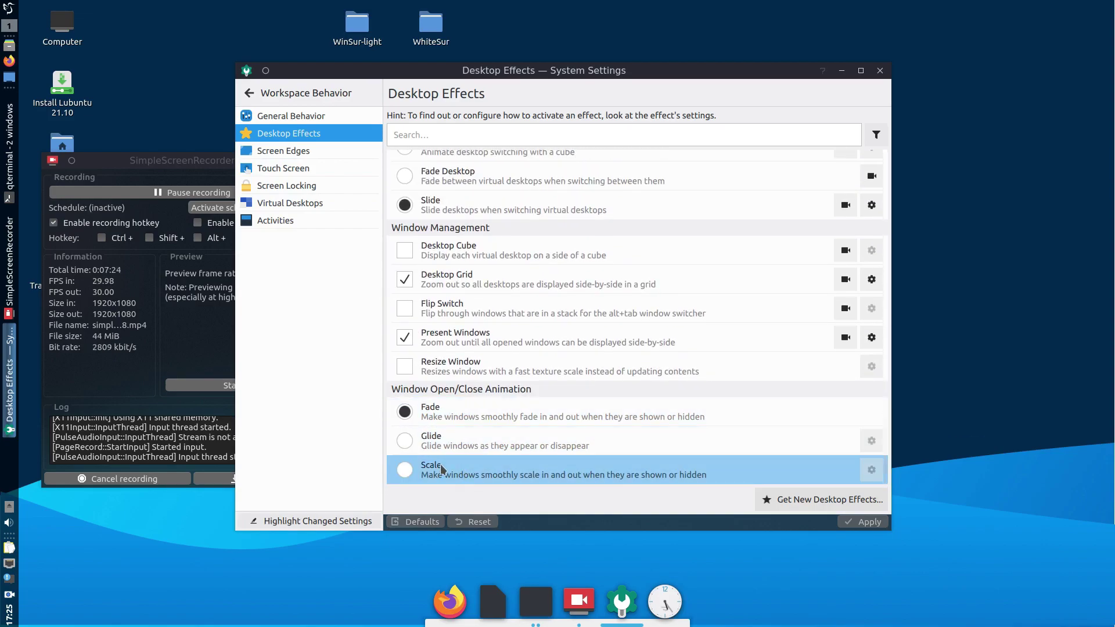
left_click(404, 471)
Enable the Wobbly Windows effect and choose Magic Lamp as the window minimizing animation
scroll(506, 437, "up", 4)
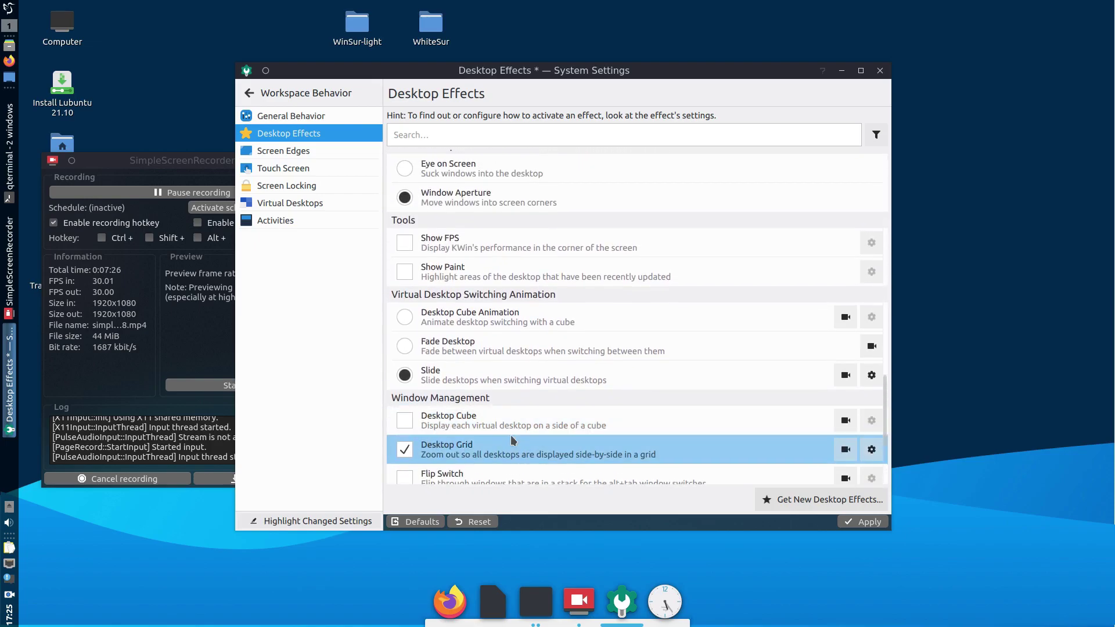
scroll(500, 436, "up", 7)
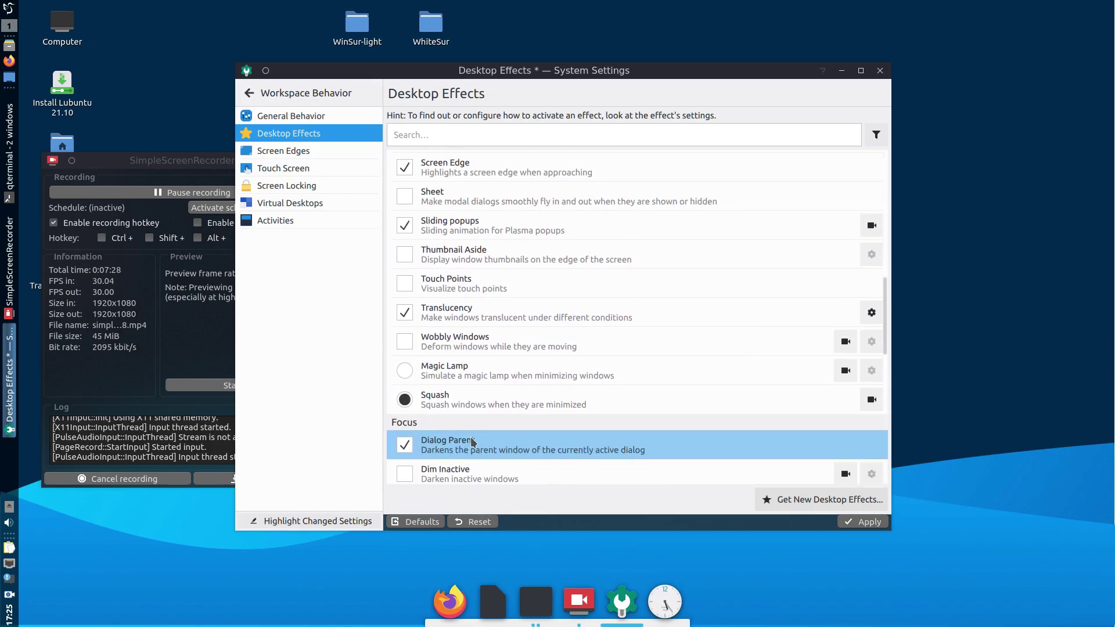
left_click(404, 344)
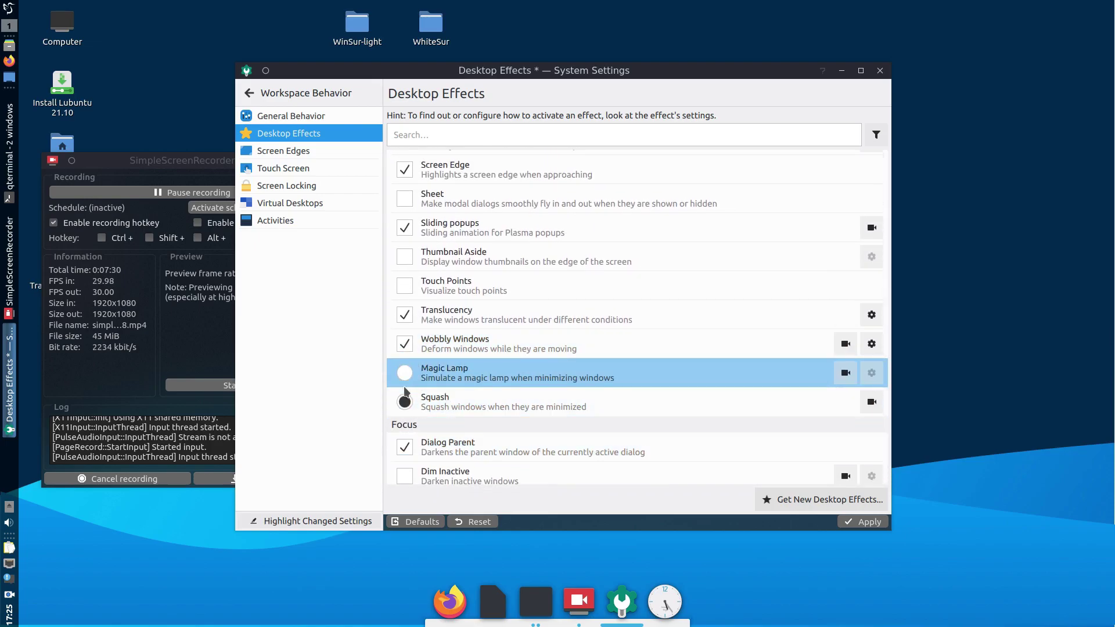
left_click(405, 377)
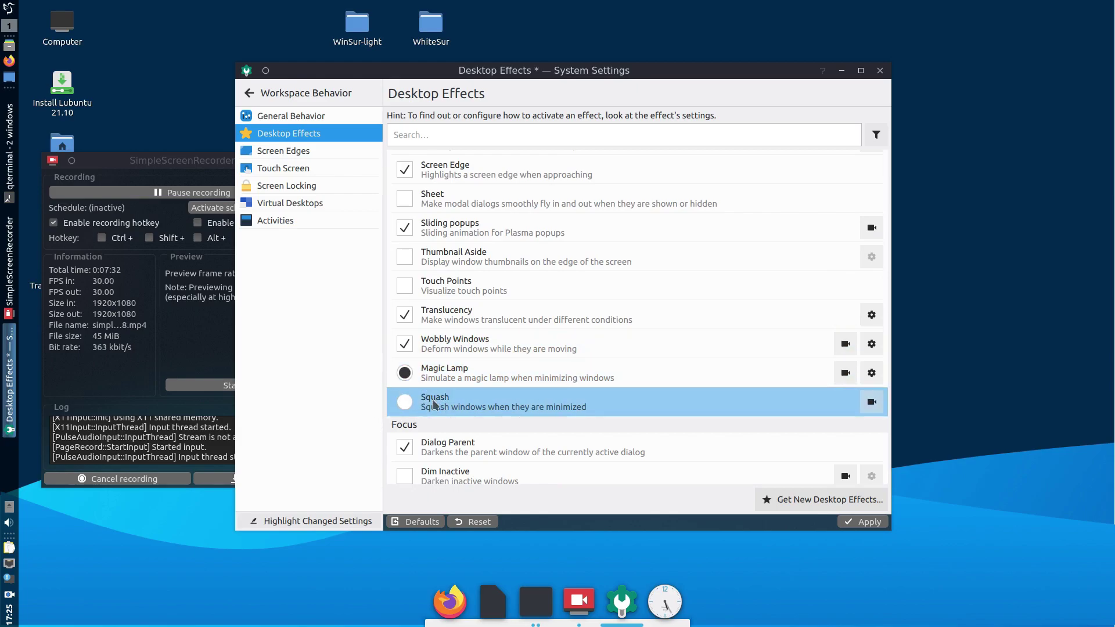
Configure the Blur effect with its blur strength a bit over half and its noise strength at the lightest setting
scroll(457, 414, "down", 2)
scroll(457, 414, "down", 5)
scroll(459, 416, "down", 4)
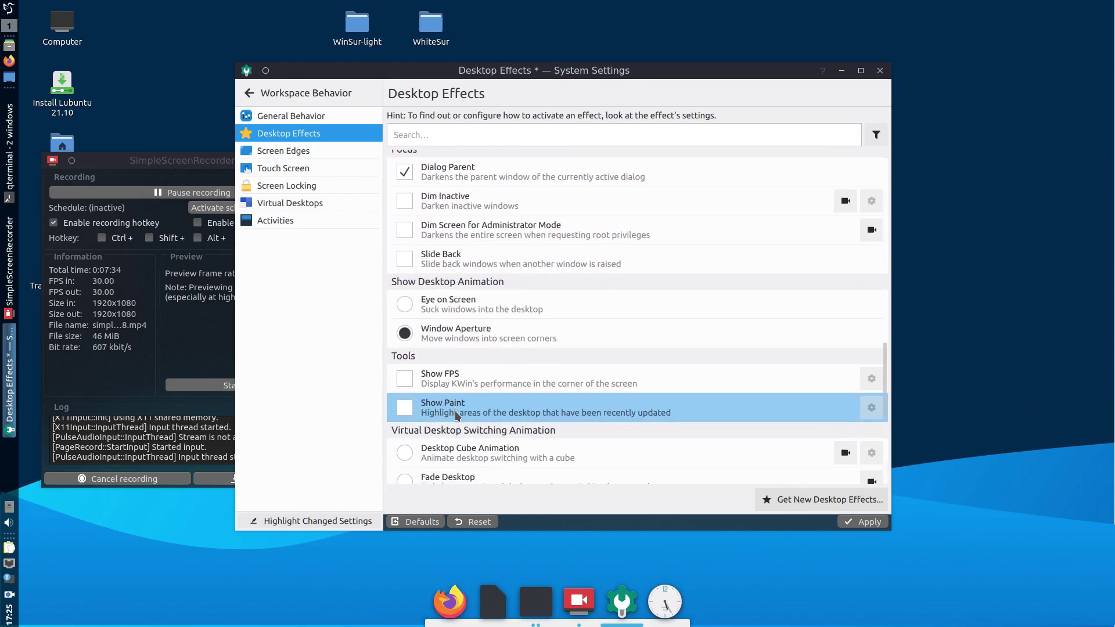
scroll(459, 416, "up", 4)
scroll(457, 415, "up", 15)
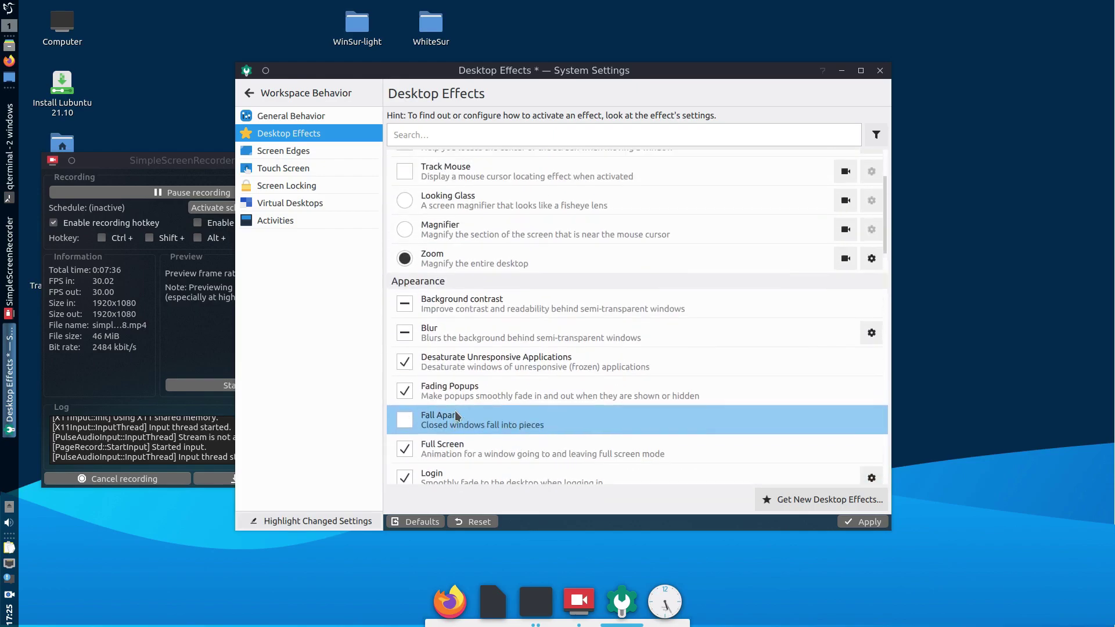
left_click(797, 419)
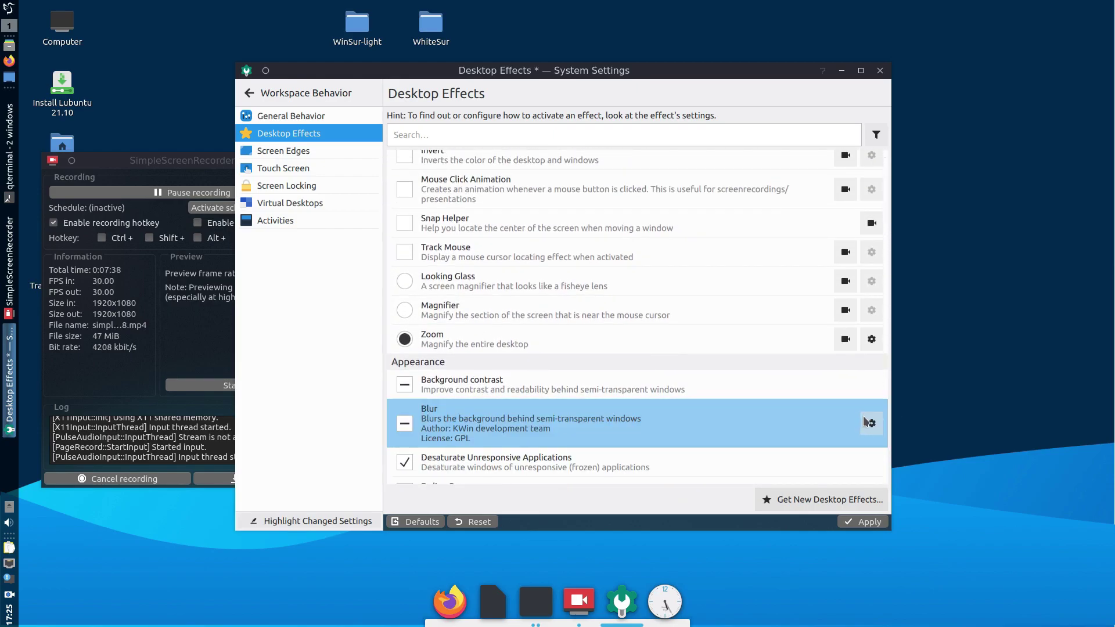
left_click(871, 424)
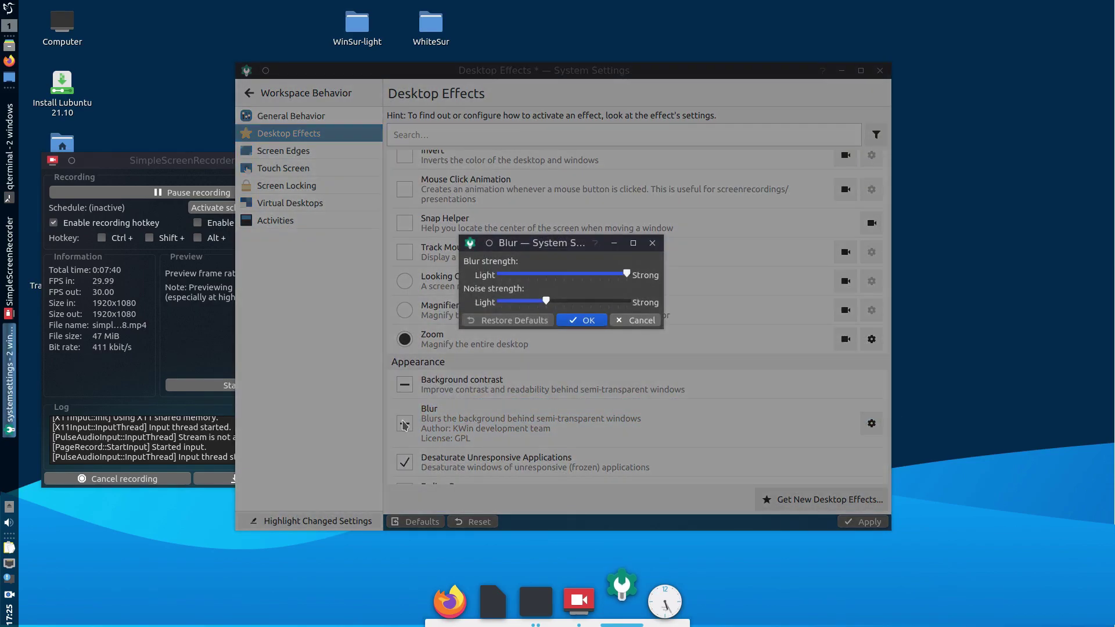
left_click(572, 274)
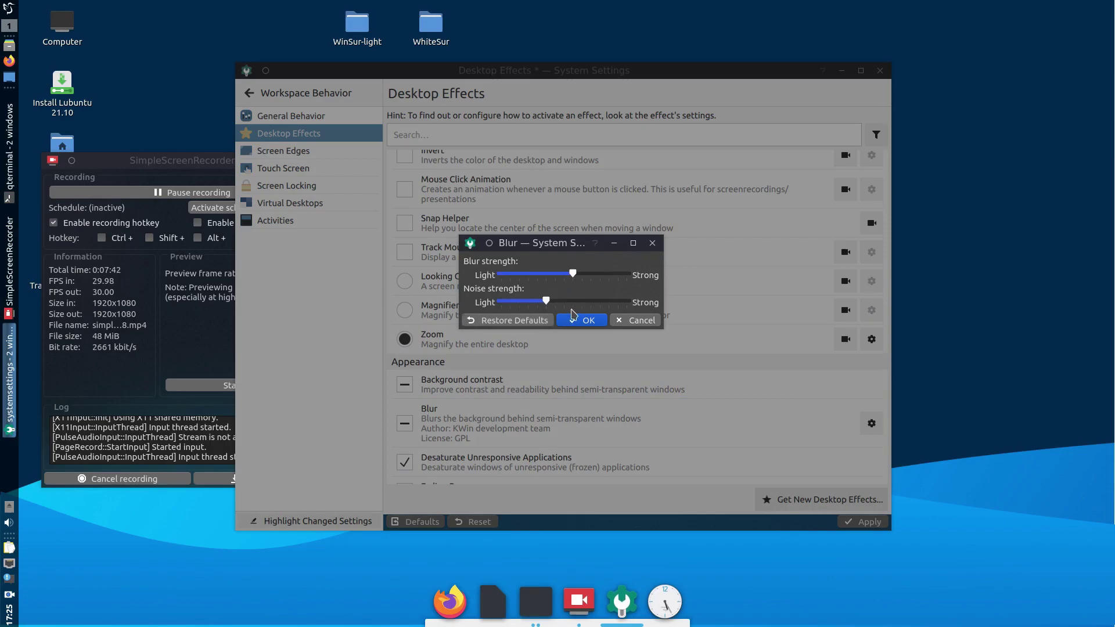
left_click_drag(546, 301, 405, 311)
left_click(581, 320)
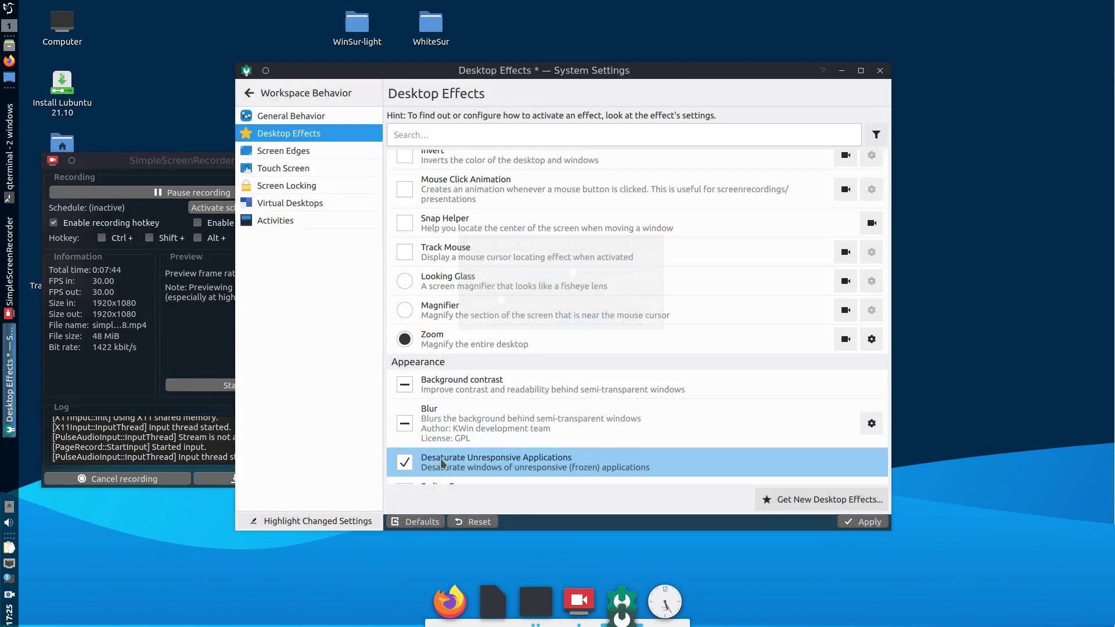
Enable the Blur effect, apply the desktop effect changes and close System Settings
left_click(407, 426)
left_click(864, 522)
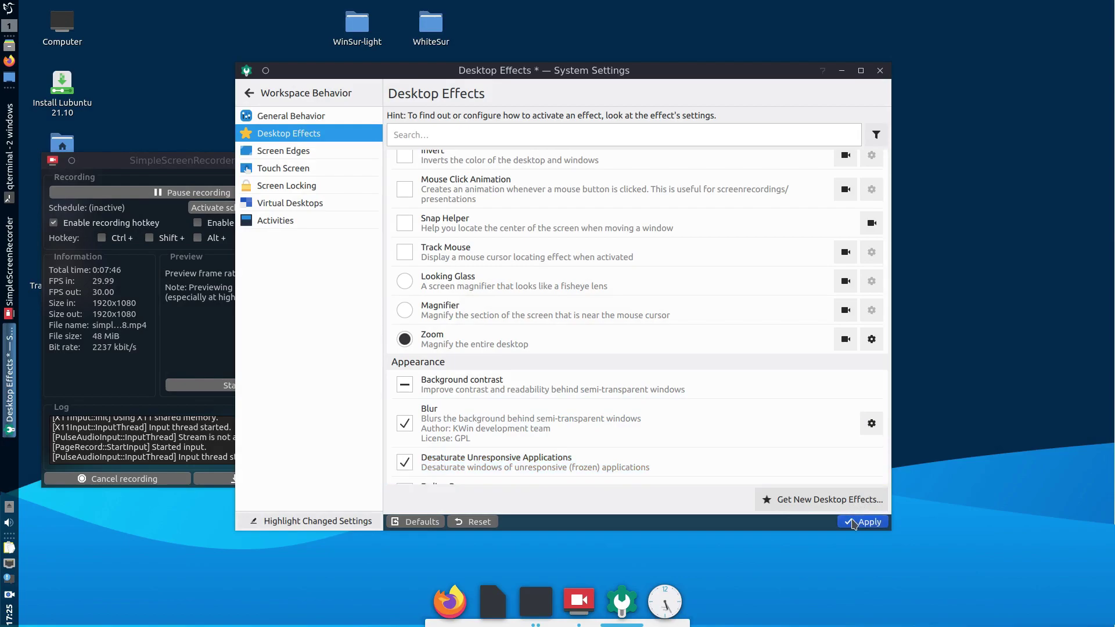
left_click(880, 70)
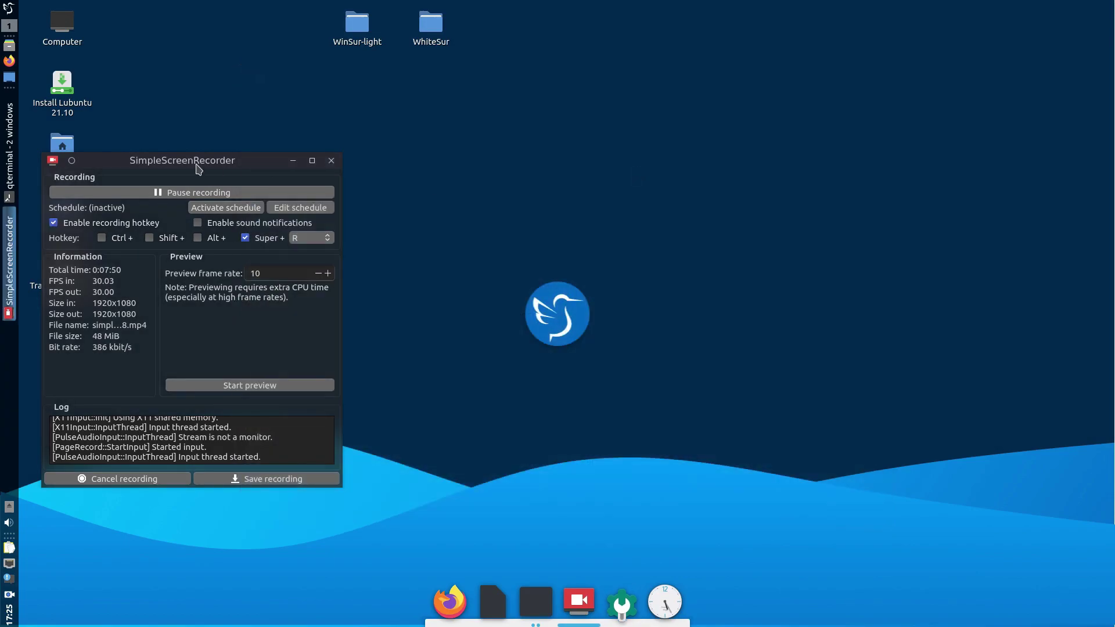
Try the wobbly window effect by moving the screen recorder window toward the upper middle of the desktop
left_click_drag(193, 171, 385, 114)
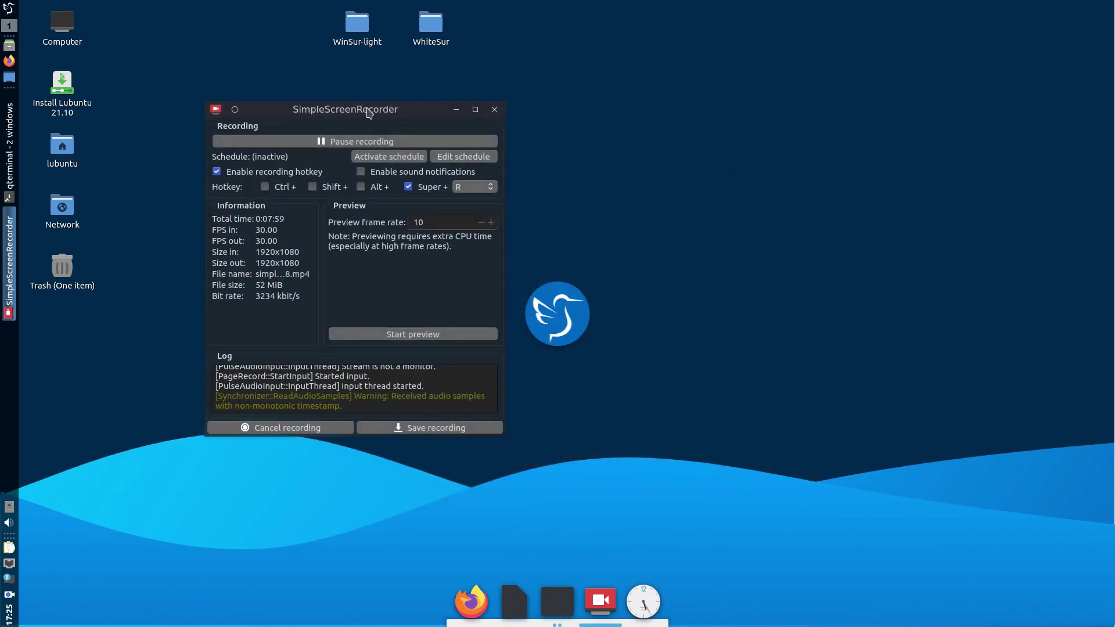
left_click(592, 264)
left_click(315, 109)
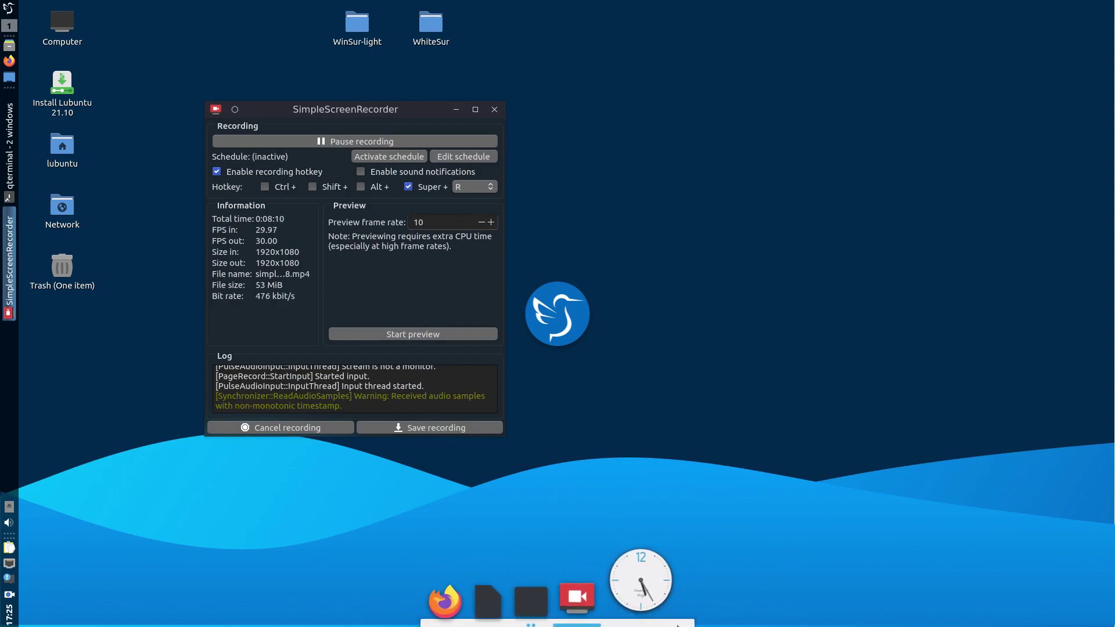
right_click(648, 573)
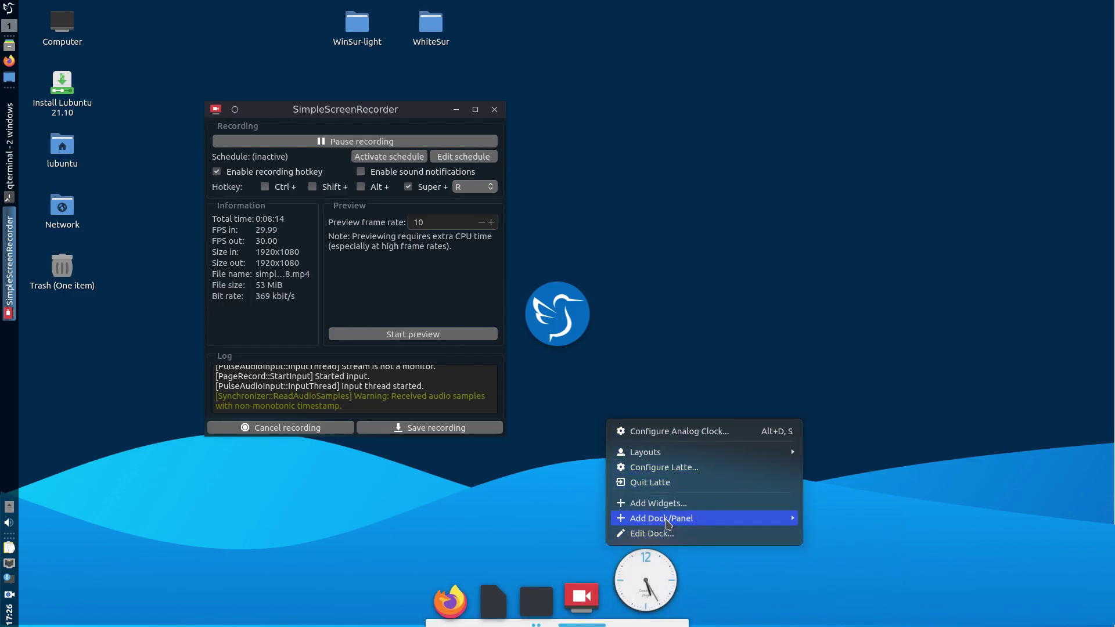
key("Escape")
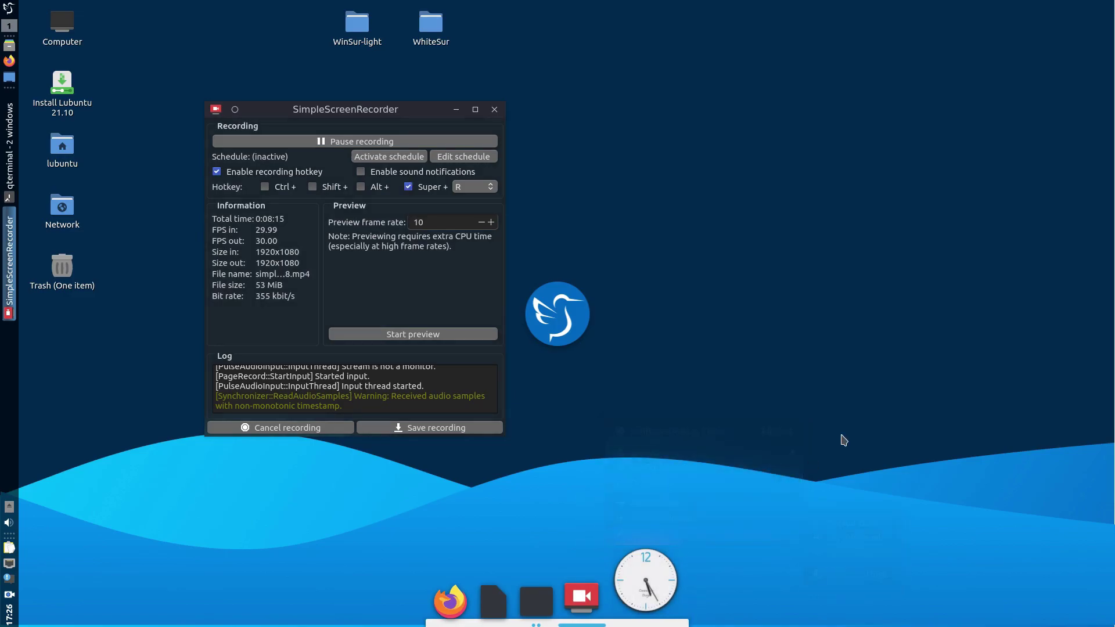
left_click(859, 355)
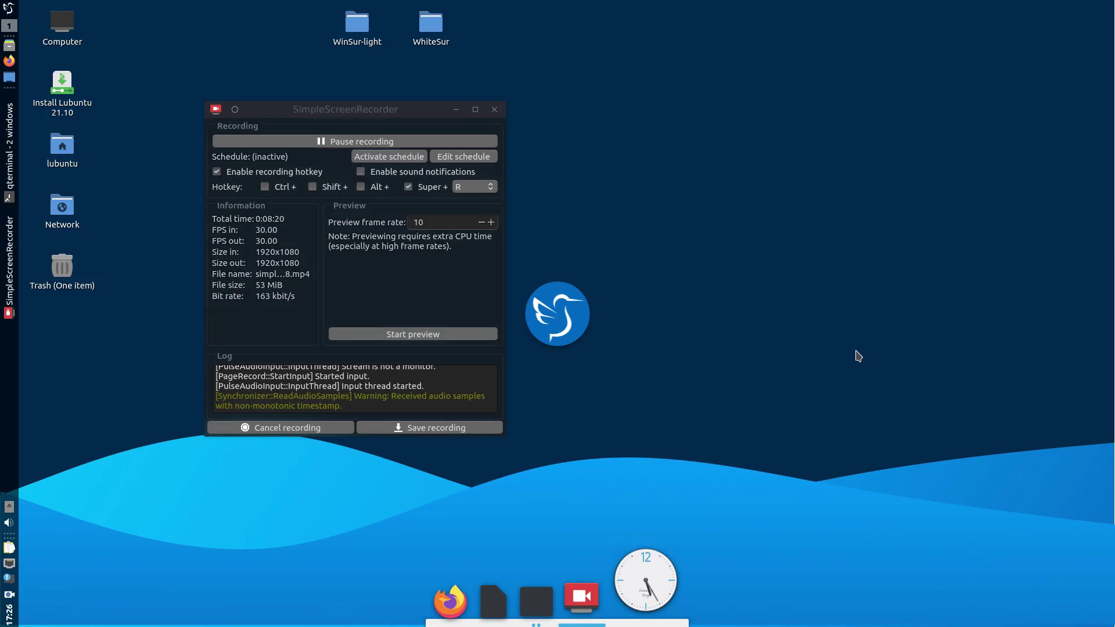
Open the Latte dock's settings, enable the advanced mode and show the appearance options
key("super+a")
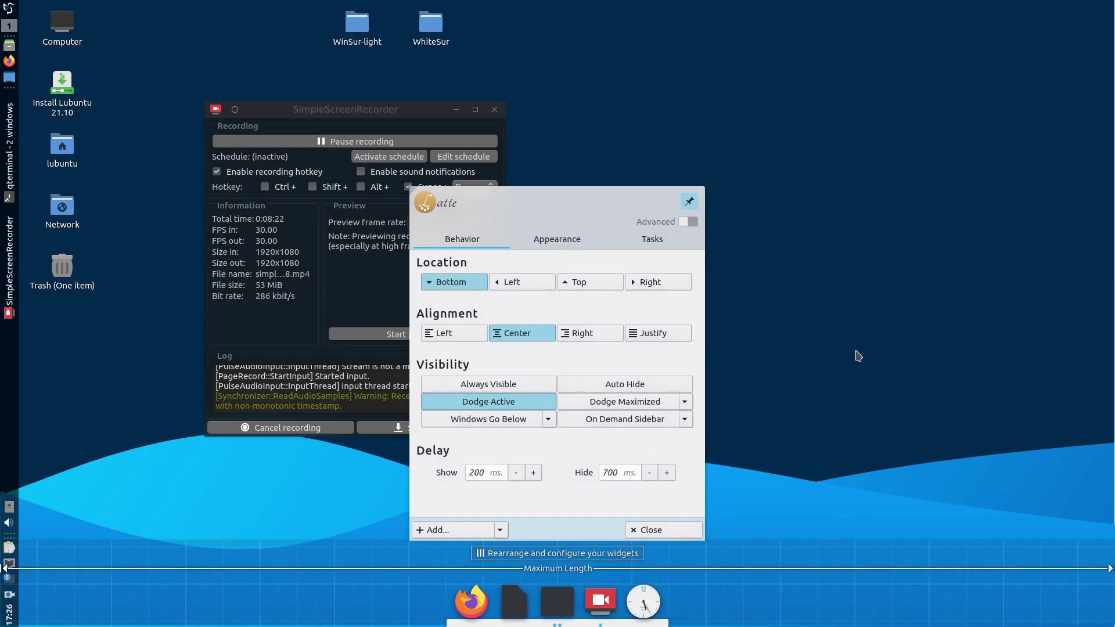
left_click(688, 222)
left_click(929, 69)
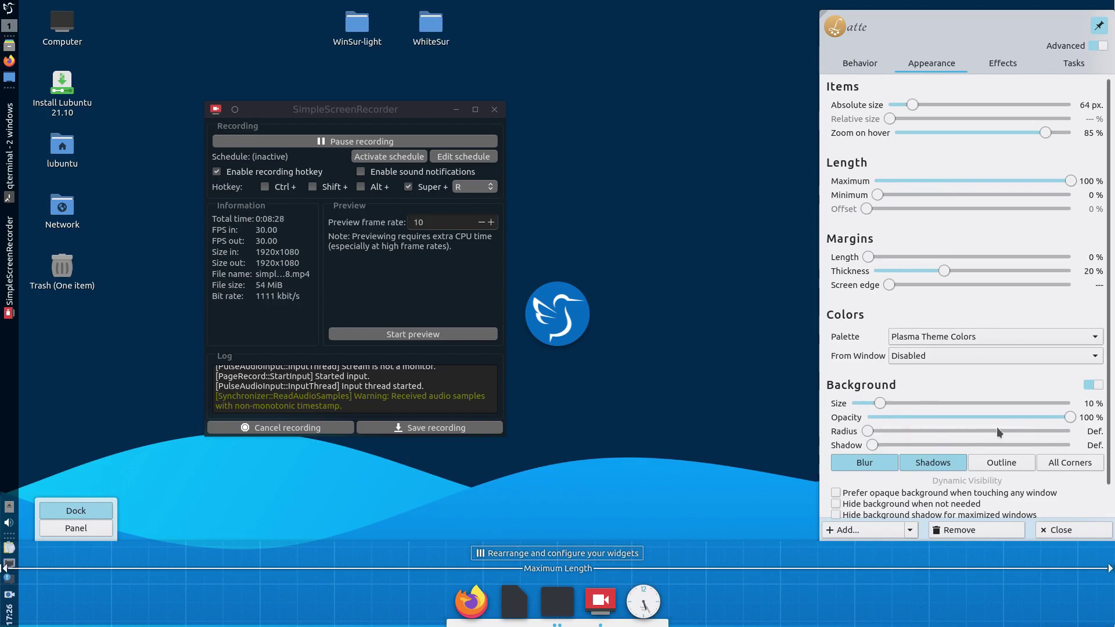
Set the dock's background opacity to 50% and its color palette to Dark Colors
left_click(949, 415)
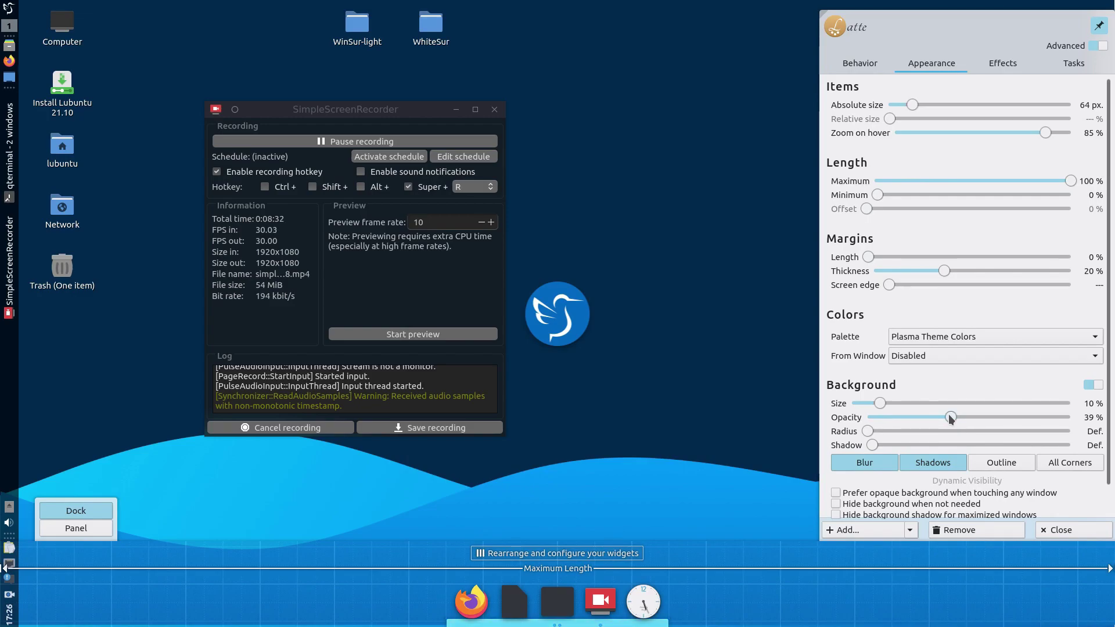
left_click_drag(949, 415, 969, 416)
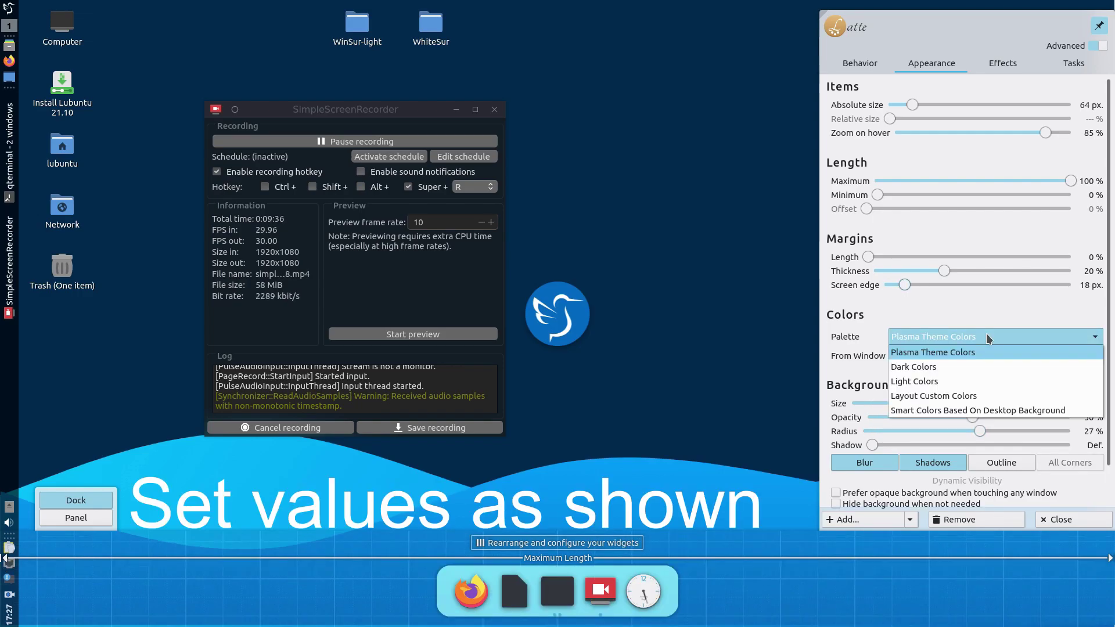
left_click(949, 369)
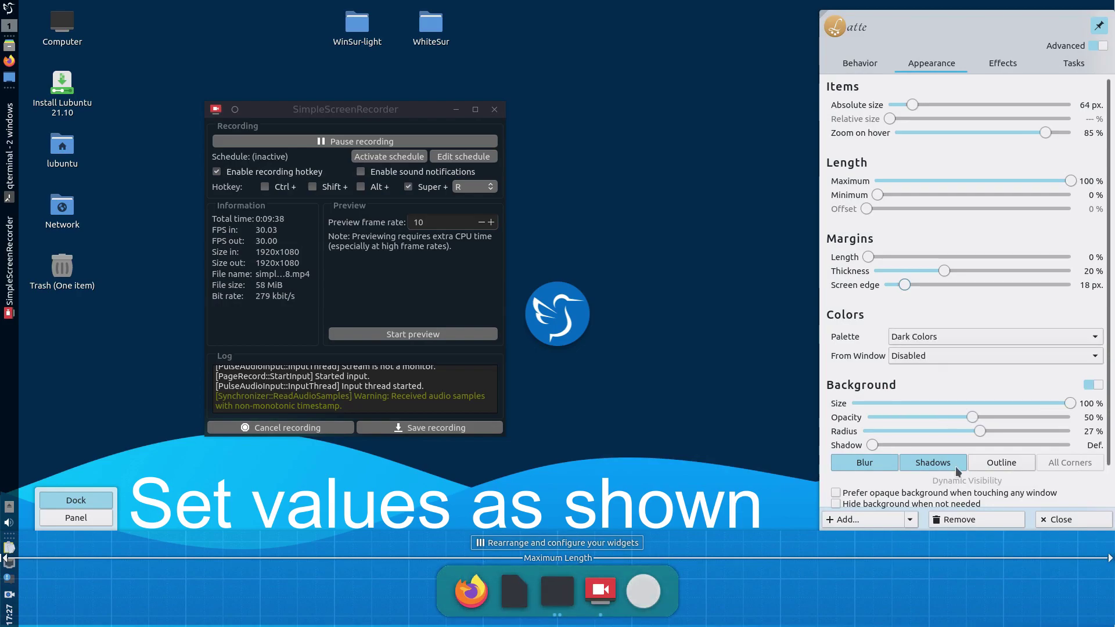
Set the dock's From Window colors to Current Active Window, background opacity to 8% and visibility to Dodge Maximized, closing its settings
left_click(968, 355)
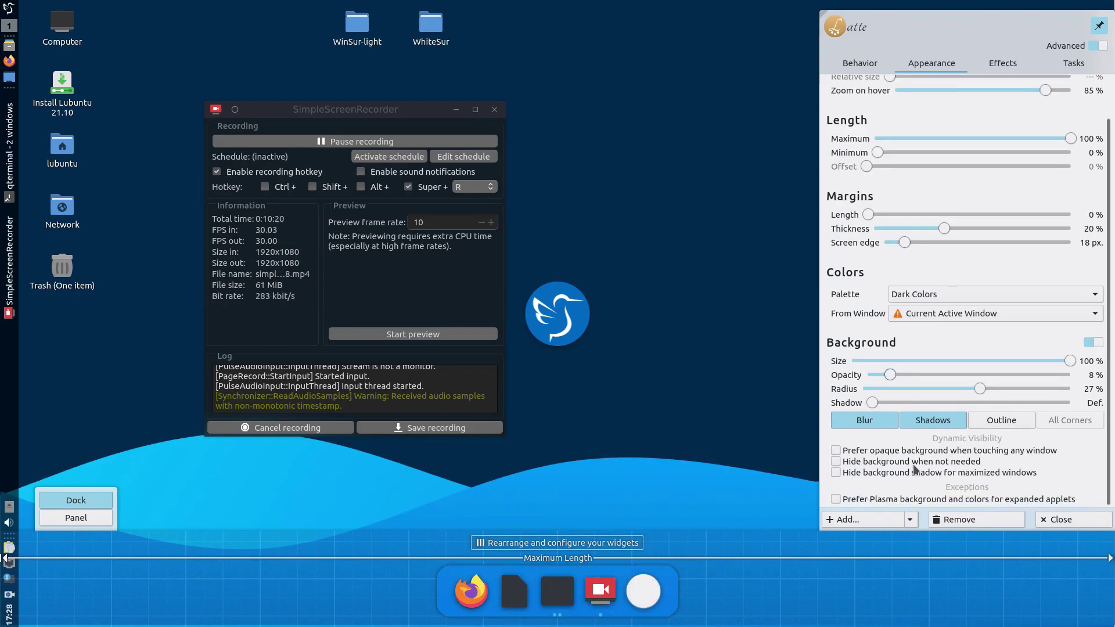
left_click(867, 68)
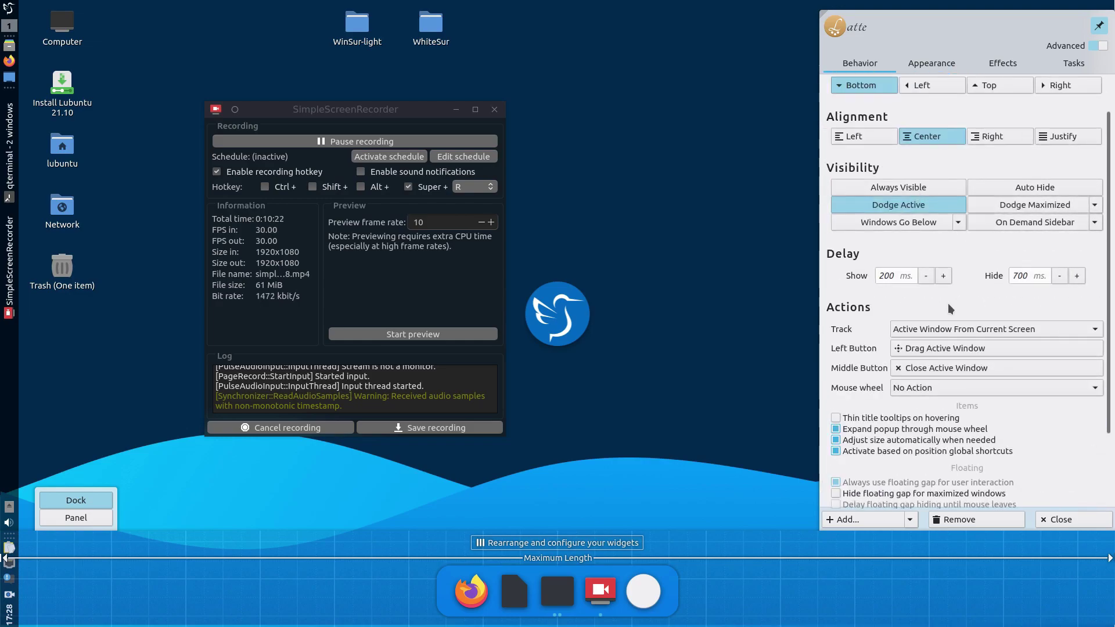
scroll(959, 301, "up", 1)
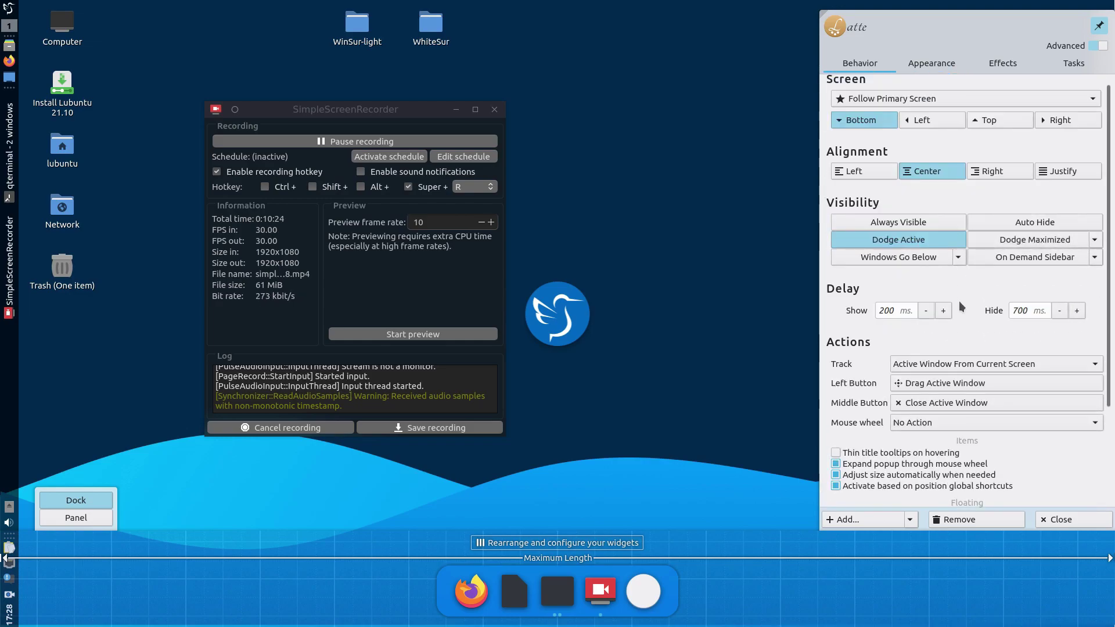
left_click(912, 229)
left_click(926, 246)
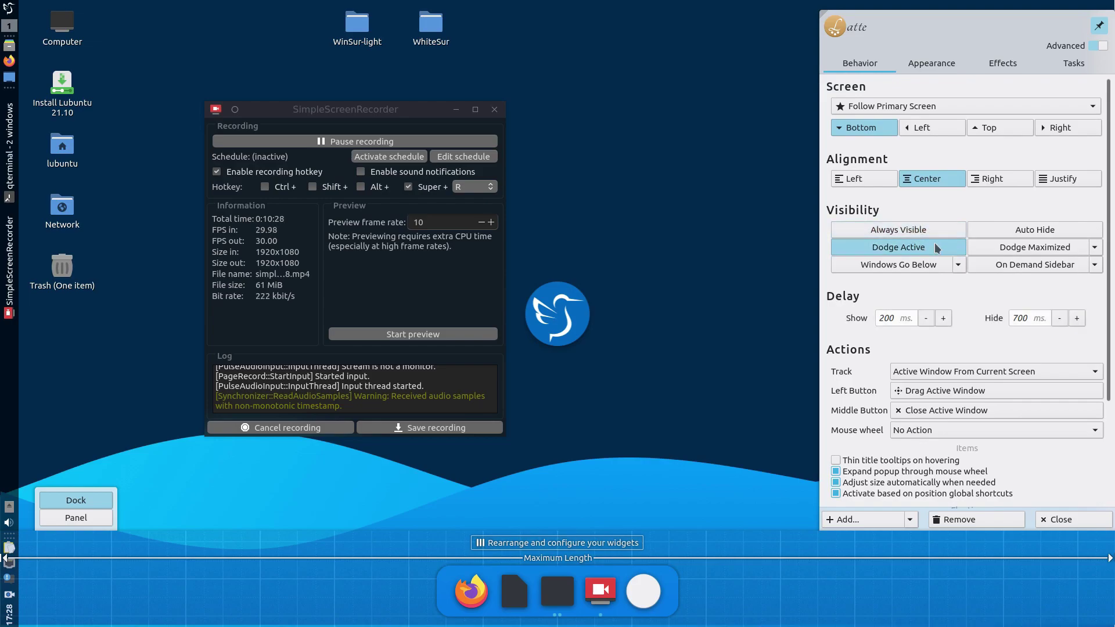
left_click(991, 242)
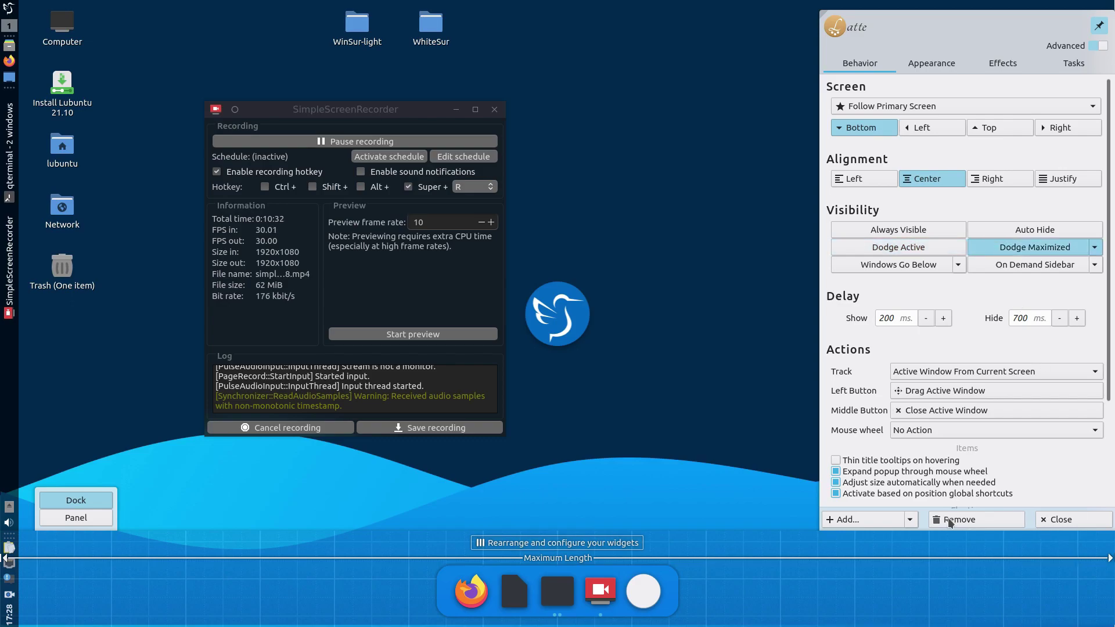
left_click(1066, 518)
Try the dock's visibility behavior by moving the screen recorder window down toward the dock and back up
left_click_drag(376, 111, 362, 301)
left_click_drag(446, 295, 440, 177)
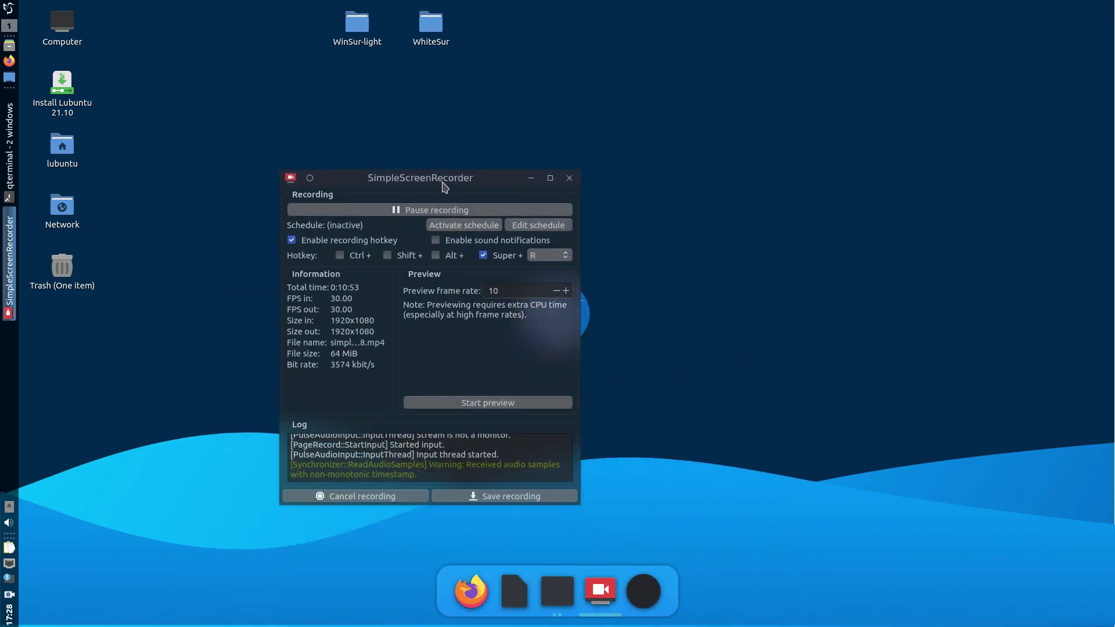
Open the dock for editing with widget rearranging enabled and remove the Latte Tasks widget
right_click(511, 584)
left_click(537, 514)
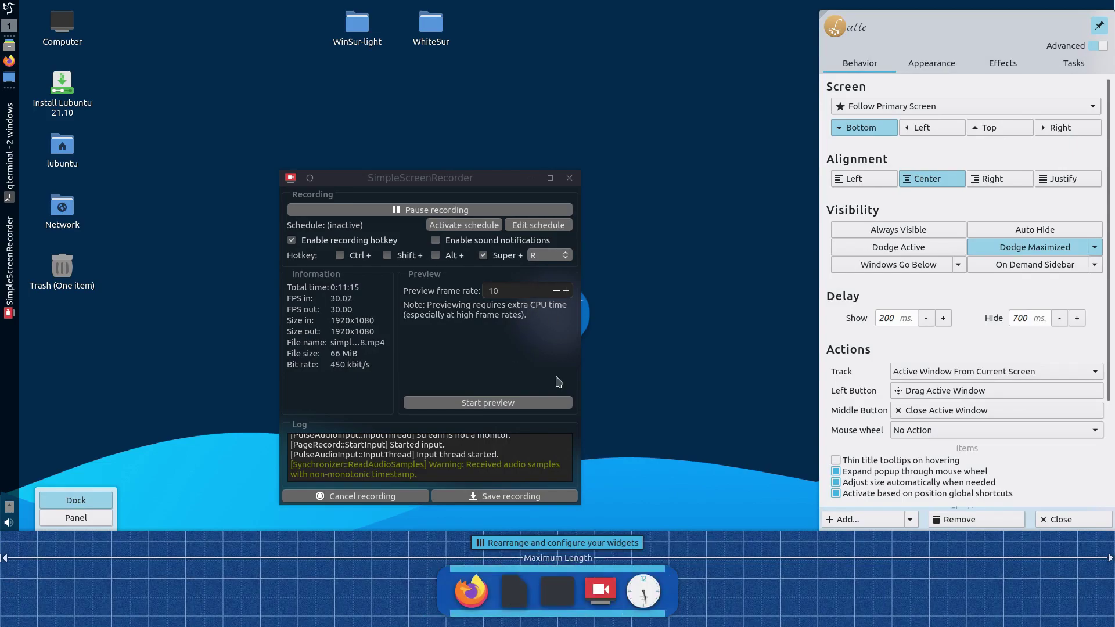
left_click(558, 555)
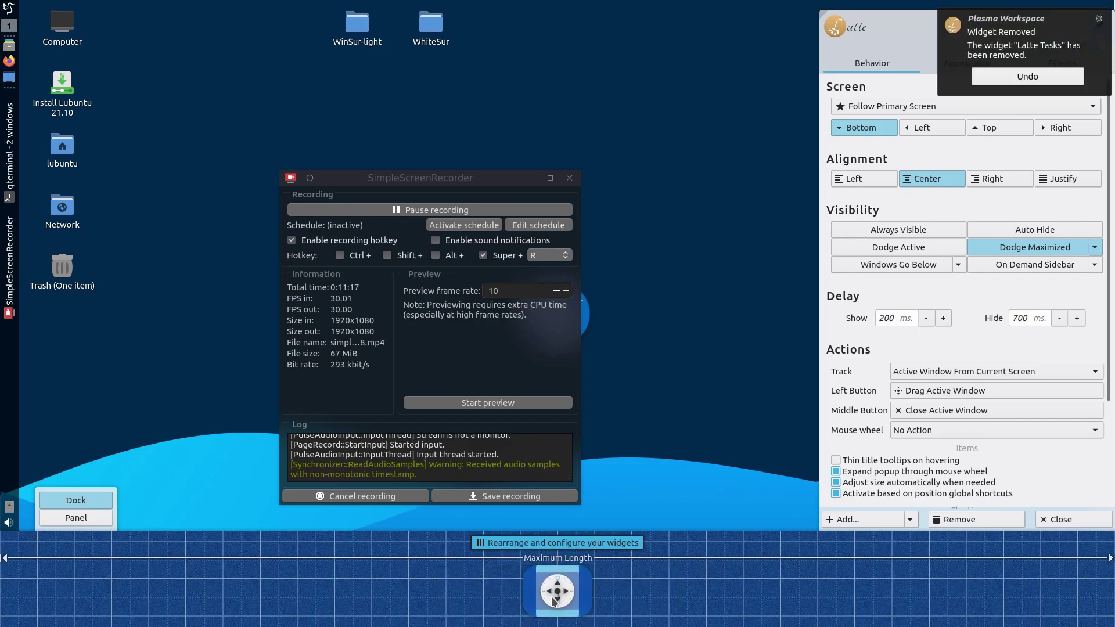
Search the widgets for "task" and add the Icons-only Task Manager to the dock
right_click(530, 598)
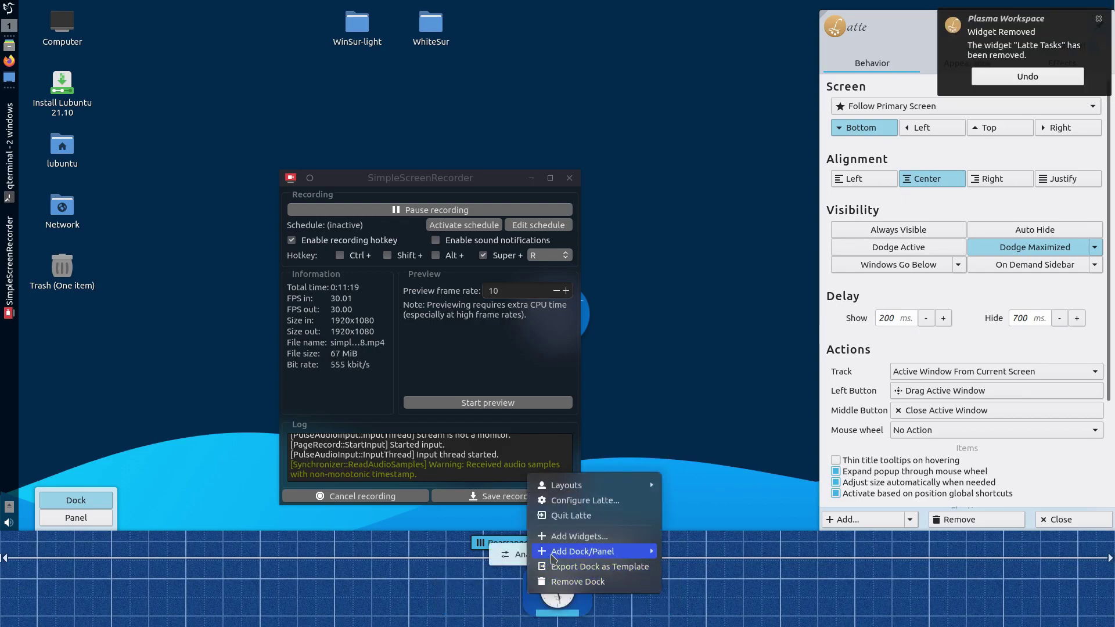
left_click(558, 541)
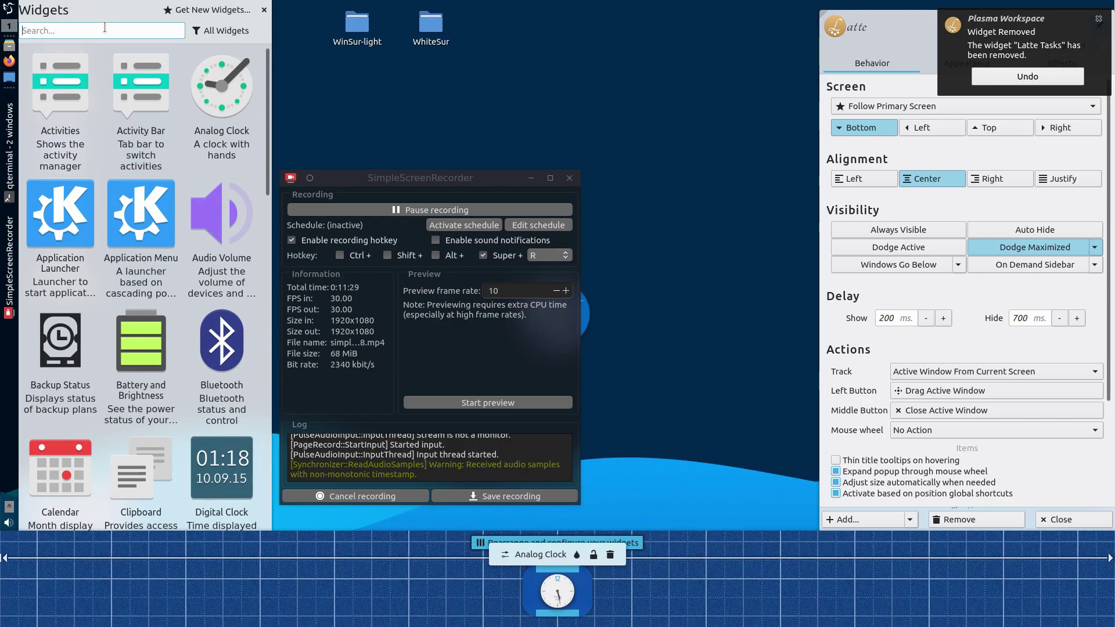
type("task")
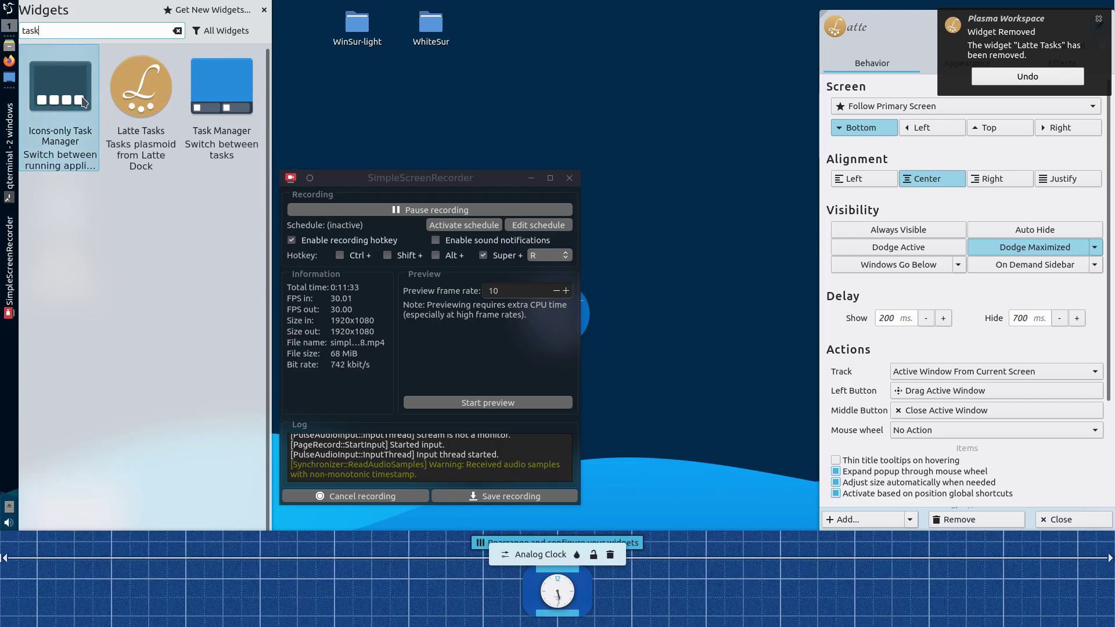
left_click_drag(85, 103, 251, 566)
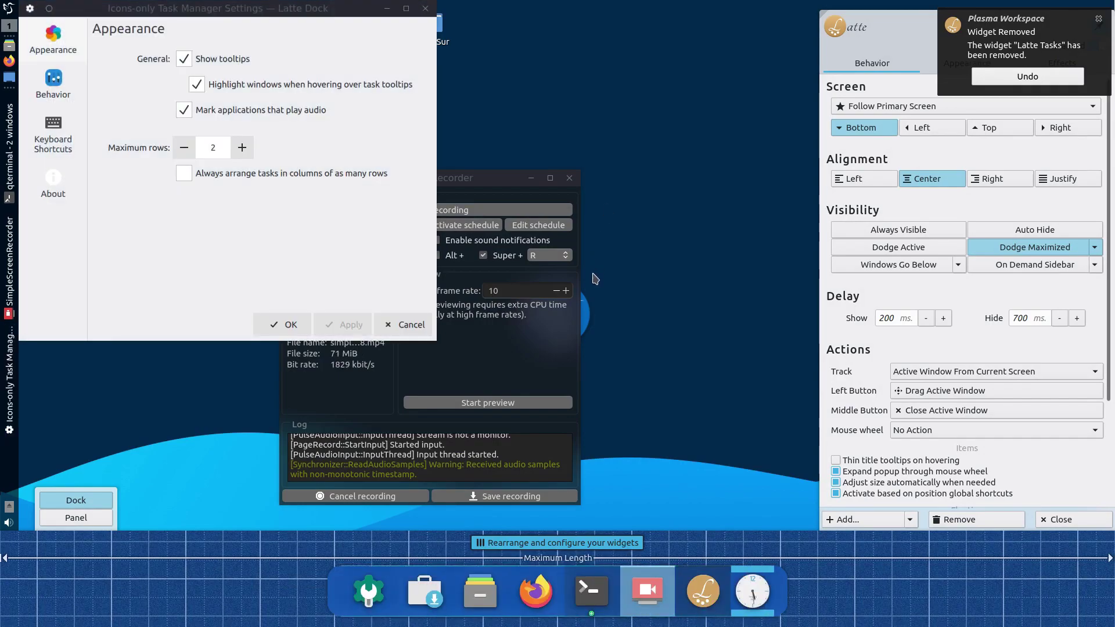
Reduce the Icons-only Task Manager's maximum rows by one, set the dock's absolute item size to 38 px and close the settings
left_click(184, 155)
left_click(342, 324)
left_click(290, 324)
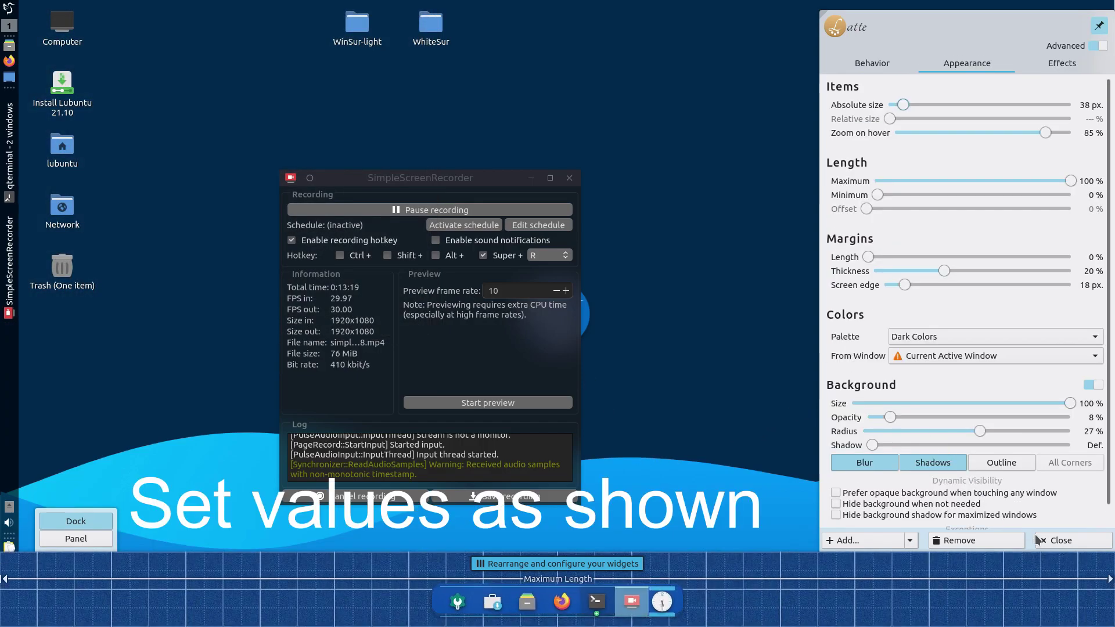
left_click(1038, 540)
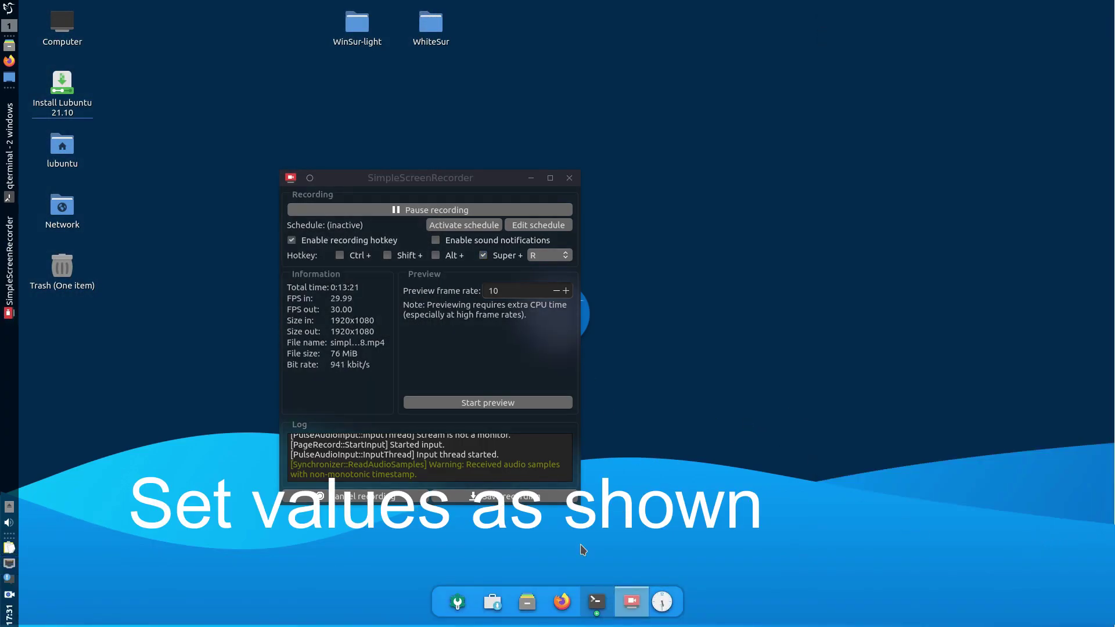
Remove the Analog Clock widget from the dock and close the dock settings
right_click(678, 599)
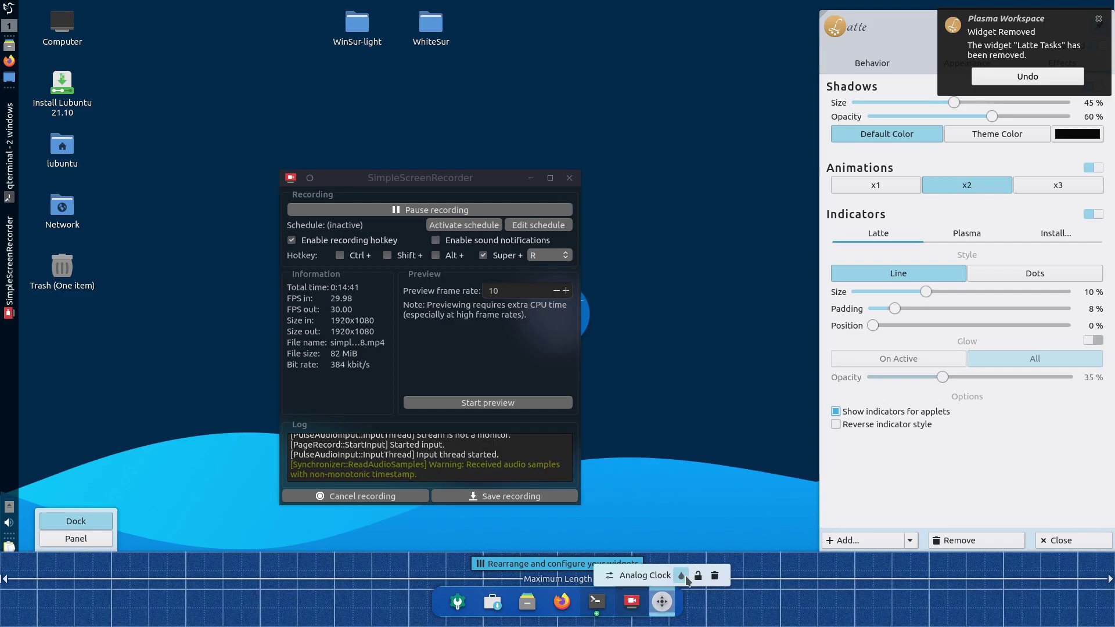
left_click(717, 578)
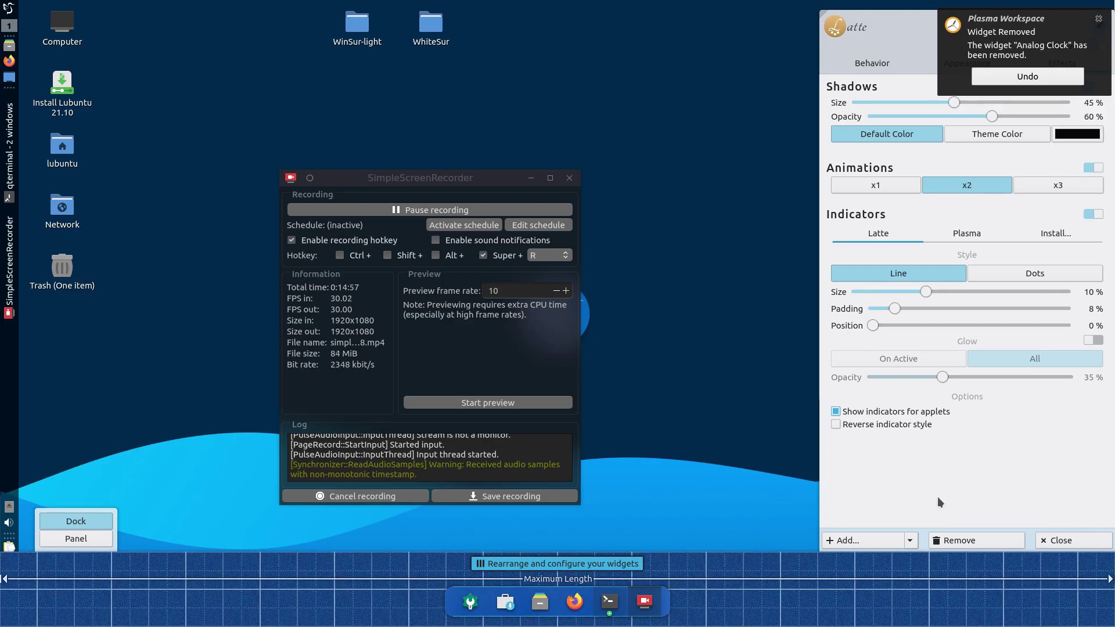
left_click(1071, 546)
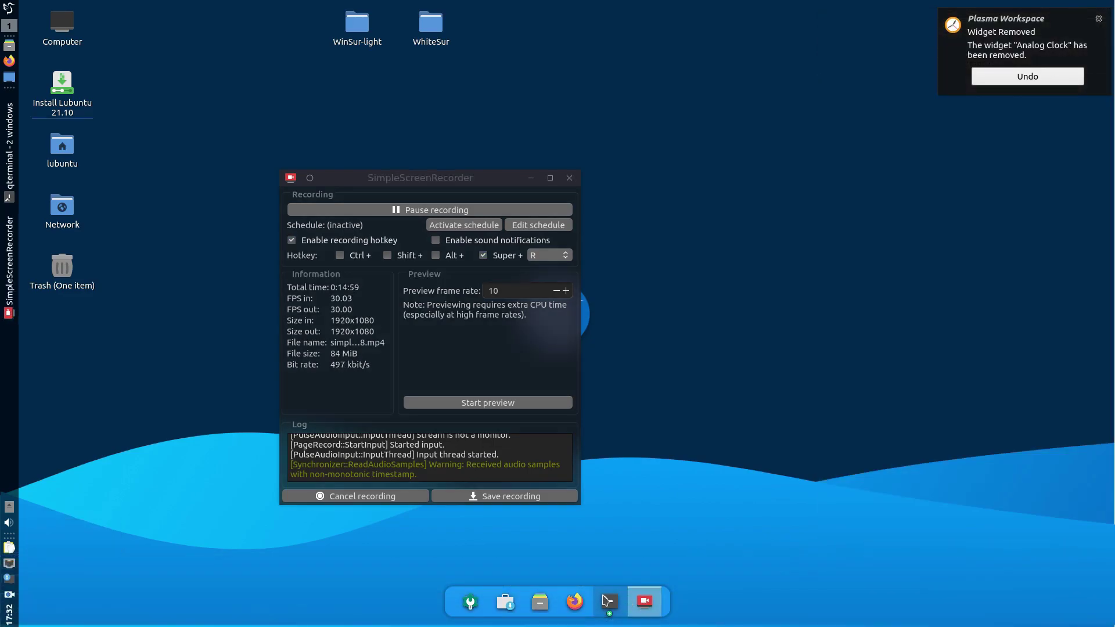
Try the minimize and restore animation of the screen recorder window from the dock
left_click(636, 611)
left_click(645, 609)
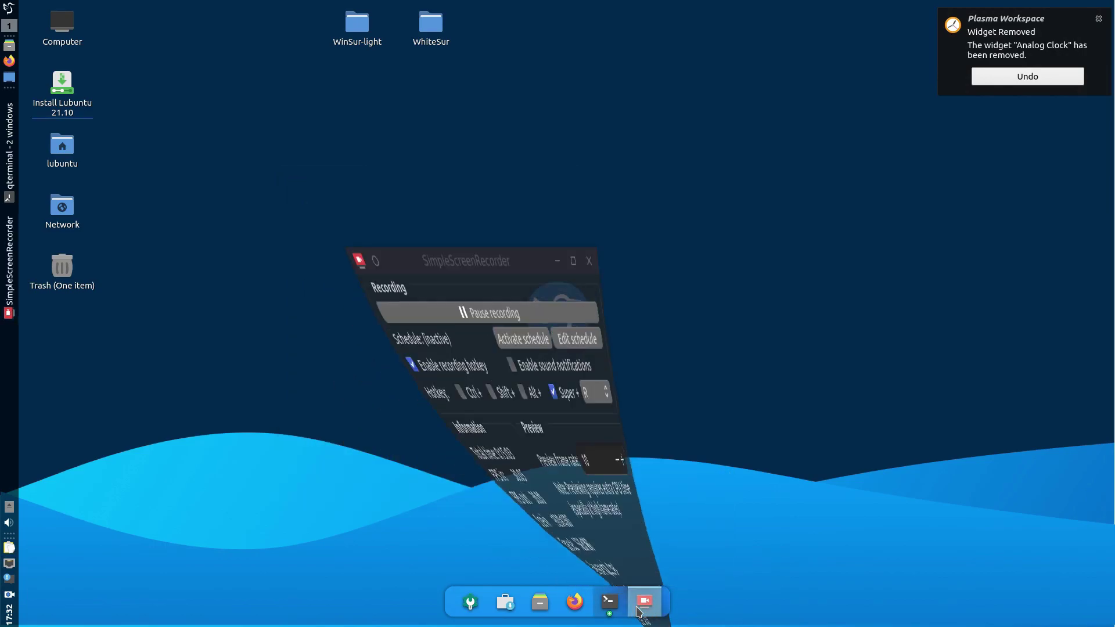
left_click(645, 608)
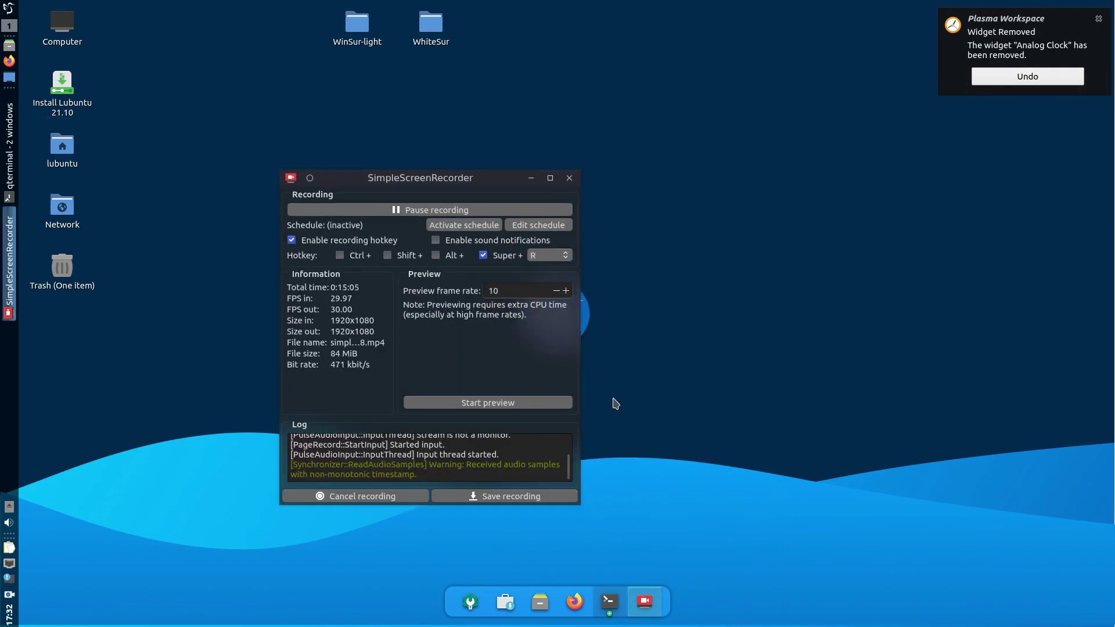
left_click(685, 397)
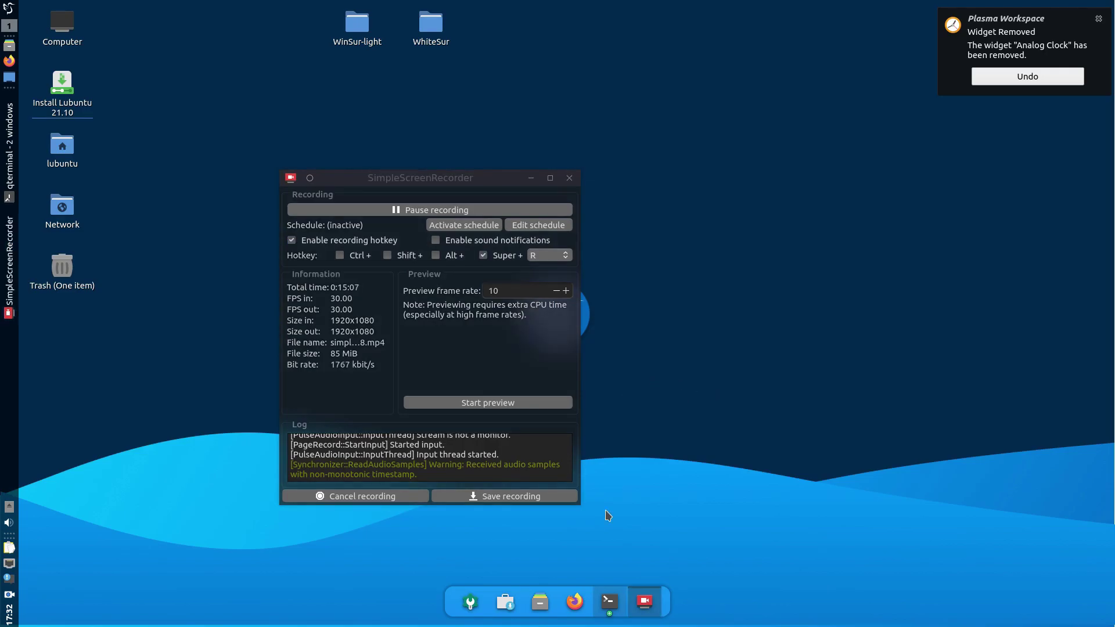
Open Firefox from the dock and look up "pexels" to reach the Pexels stock photo site
left_click(575, 601)
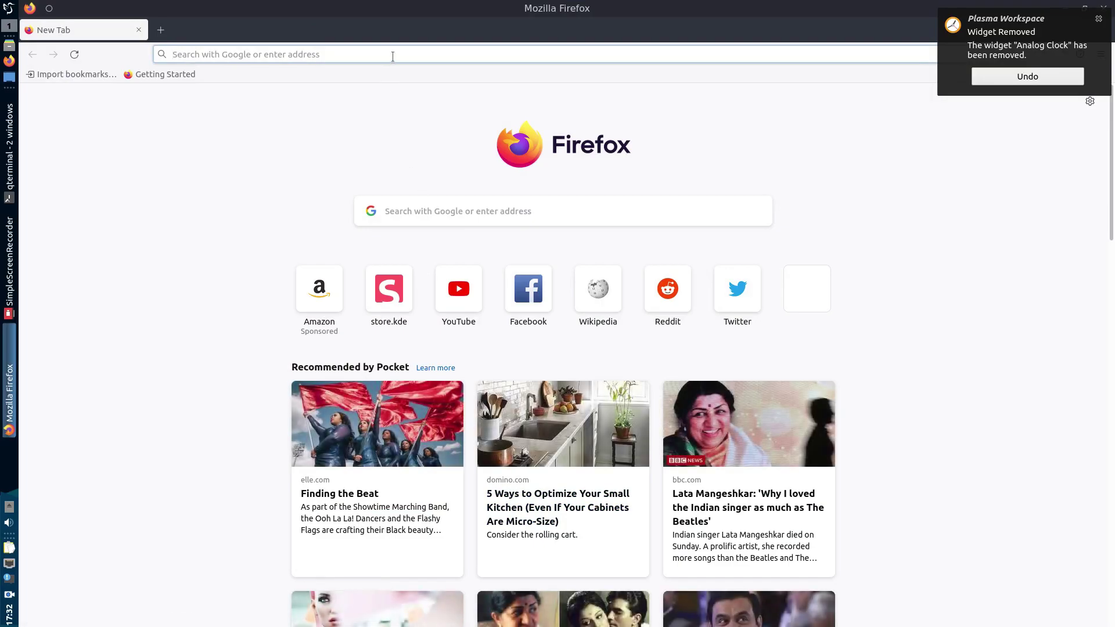
left_click(392, 56)
type("pling")
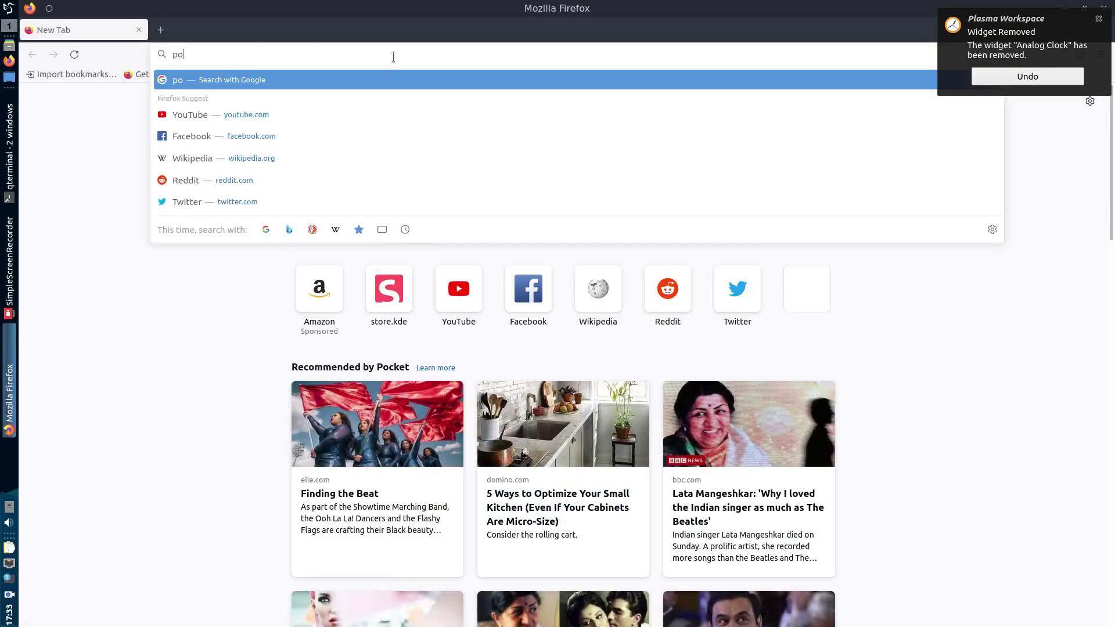
key("BackSpace")
key("BackSpace")
key("BackSpace")
key("BackSpace")
type("exels")
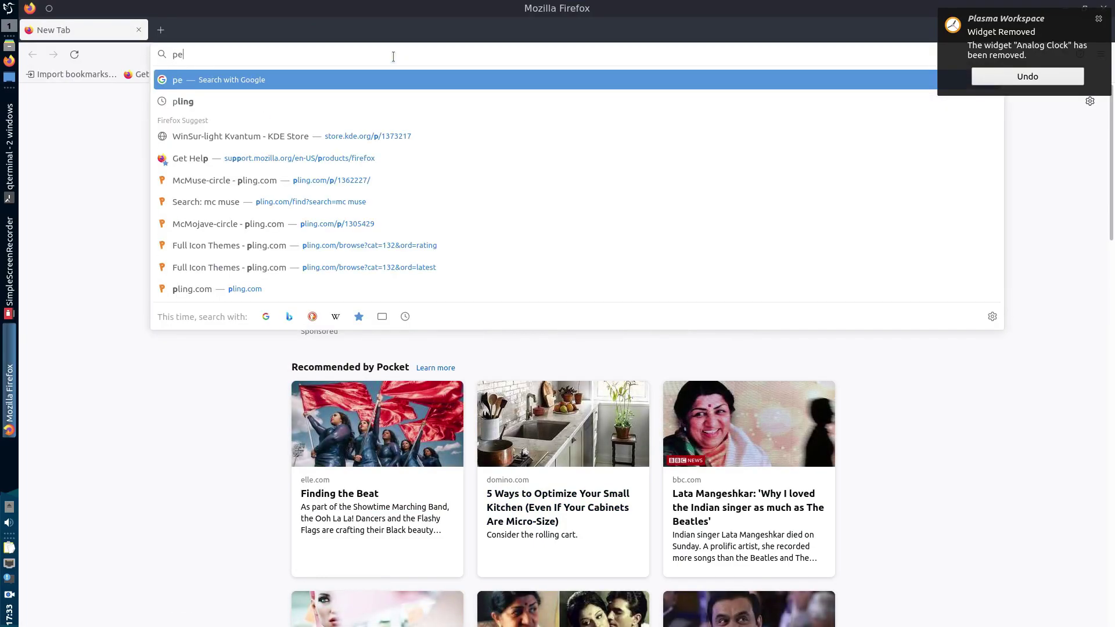
key("Return")
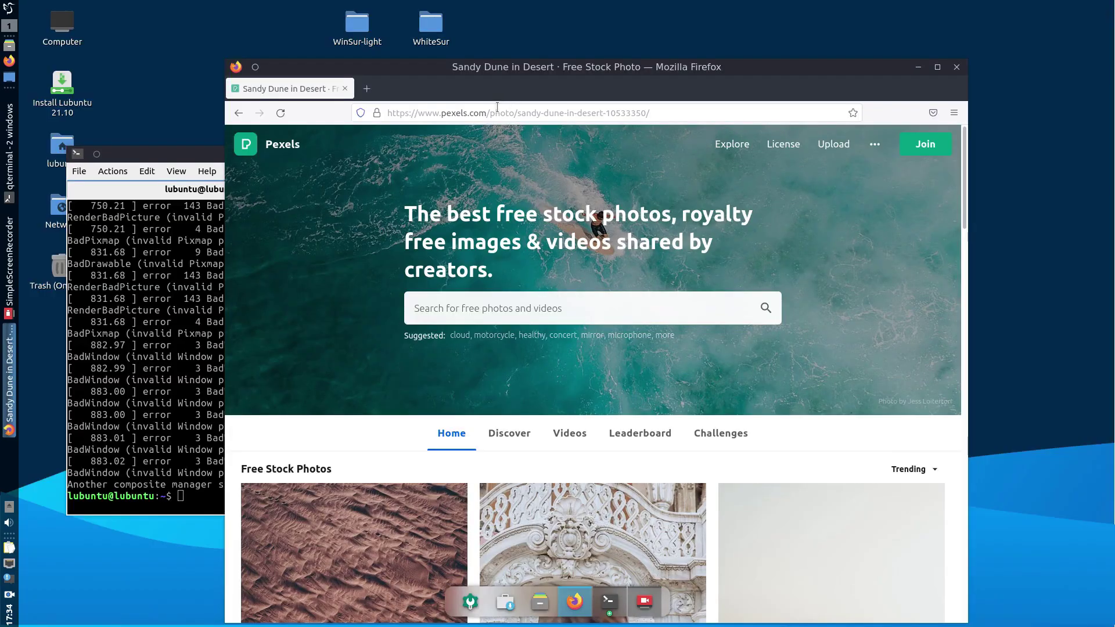
Search Pexels for "dark" photos
left_click(481, 306)
type("dark")
key("Return")
Find the photo of a car on a dark forest road in the results and save it as a JPEG file
scroll(537, 371, "down", 10)
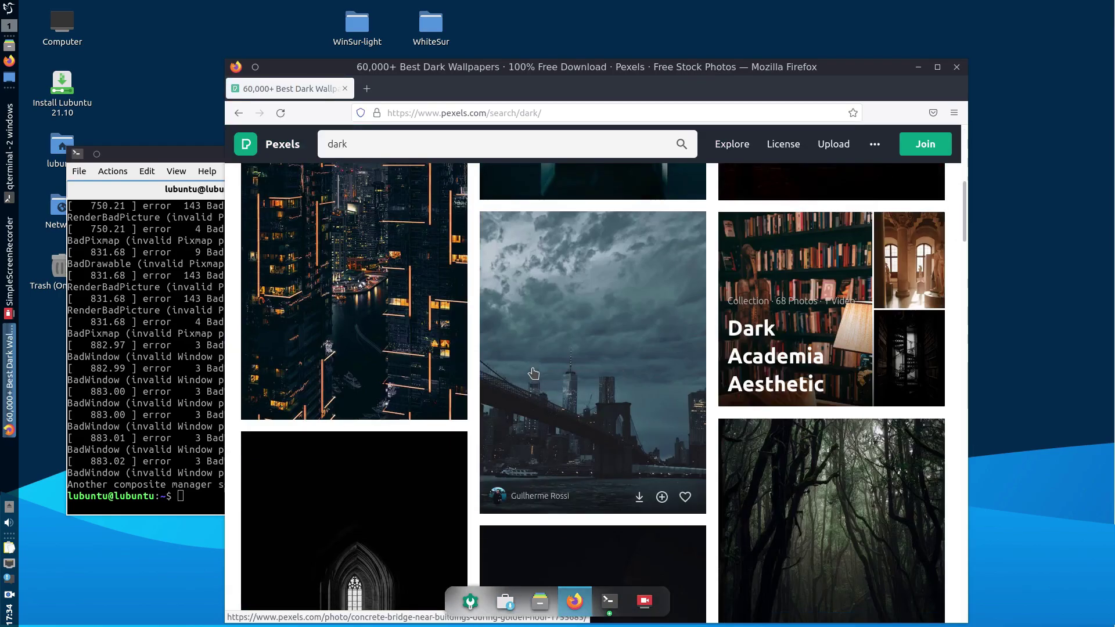
scroll(537, 372, "down", 15)
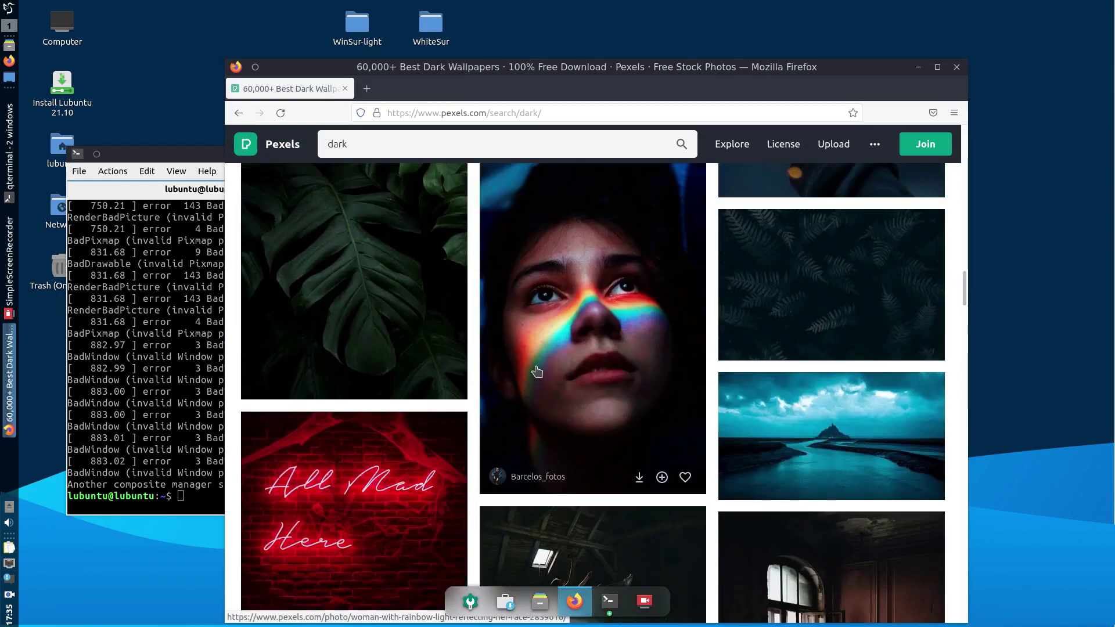
scroll(536, 372, "down", 15)
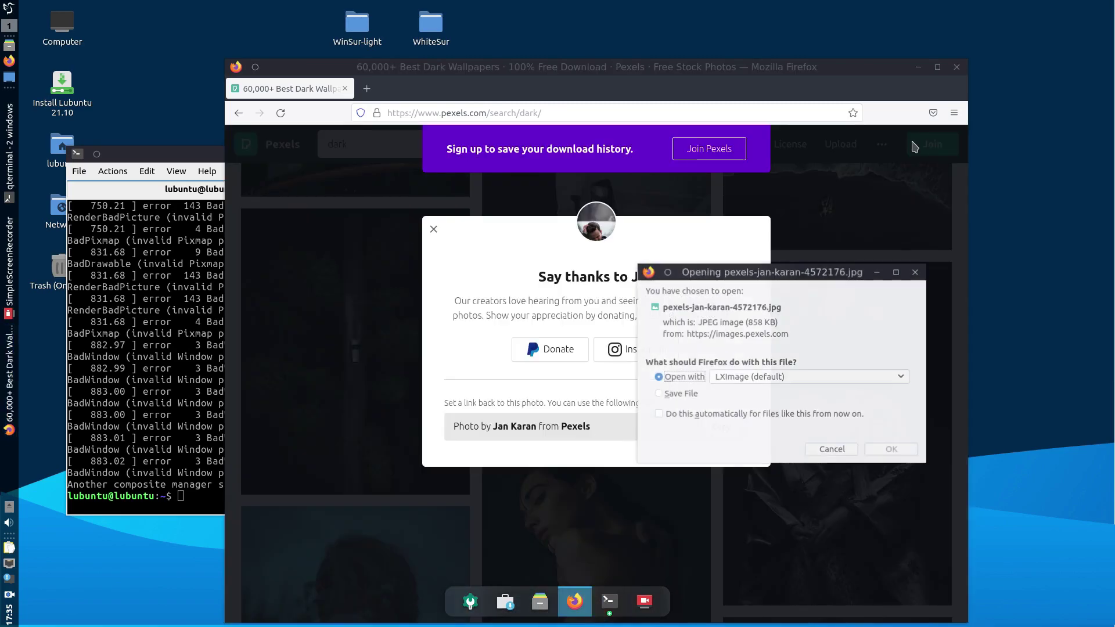
left_click(672, 395)
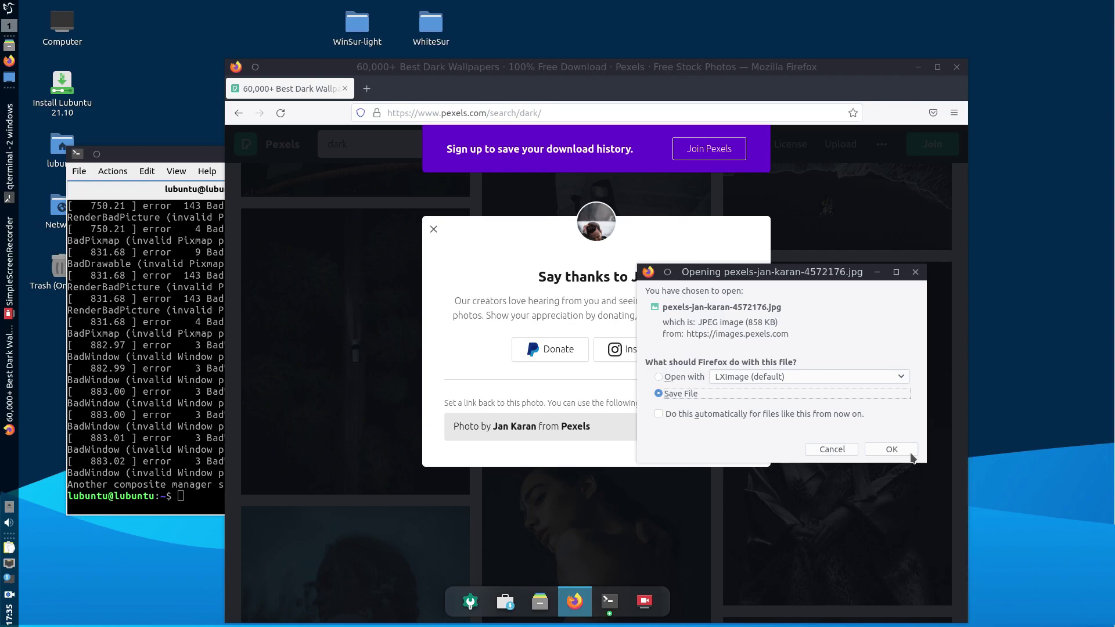
left_click(891, 449)
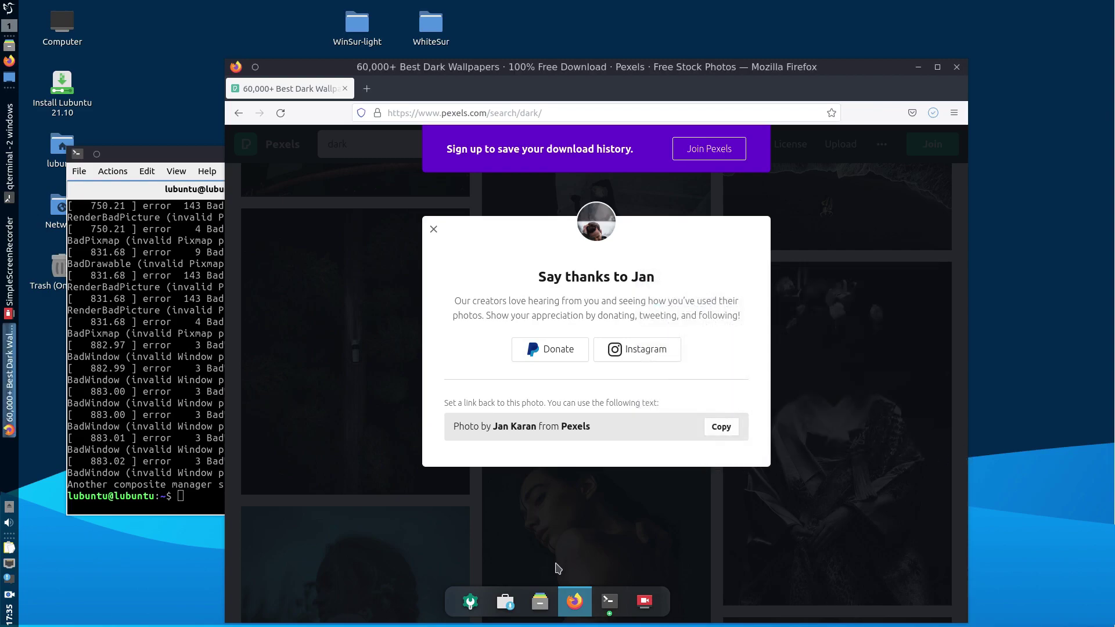
Open the downloaded forest road photo from the home directory's Downloads folder and check the image viewer's context options
left_click(540, 601)
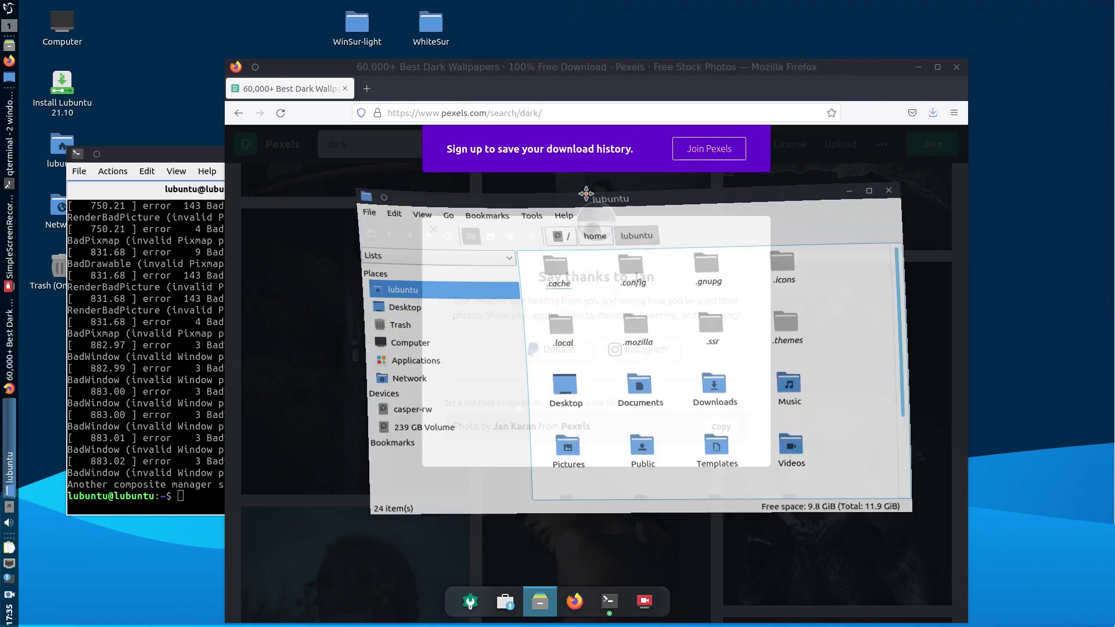
left_click(413, 319)
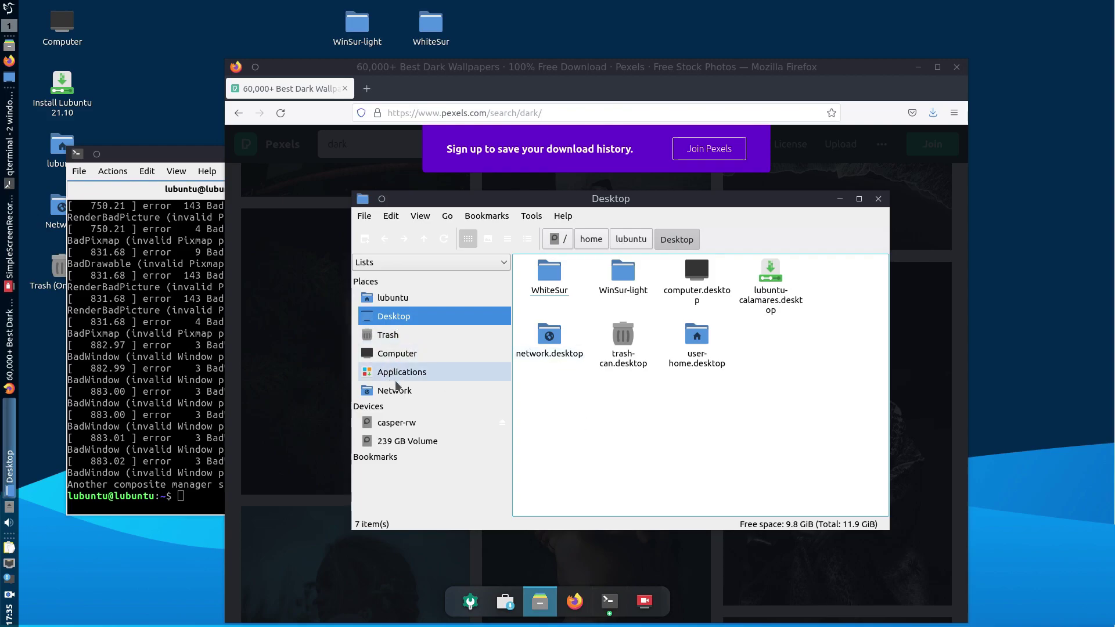
left_click(411, 299)
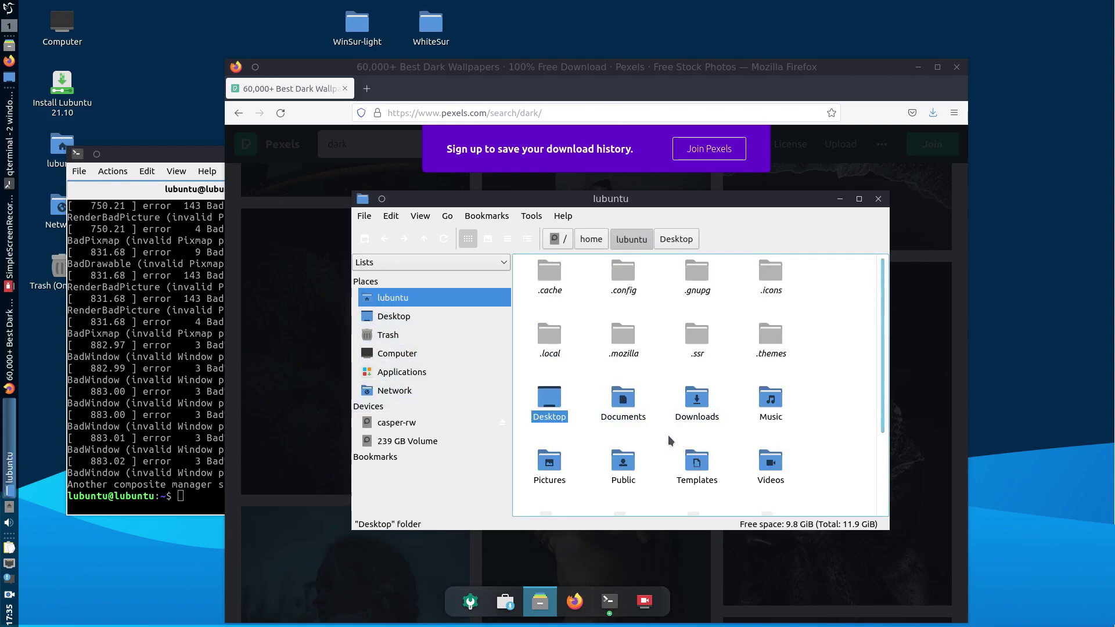
double_click(694, 401)
double_click(550, 343)
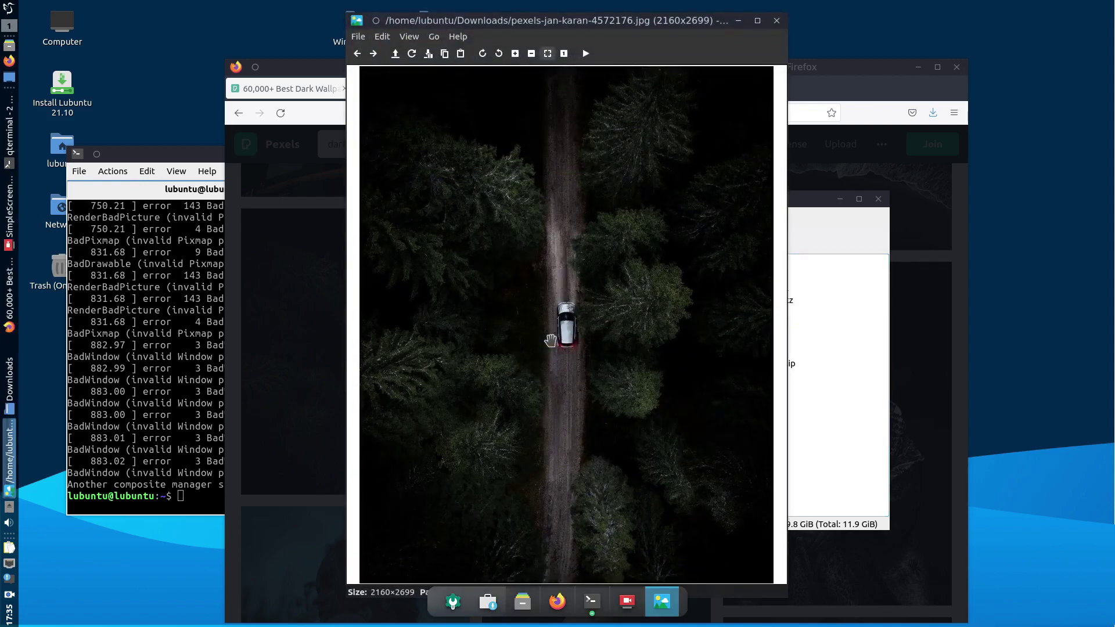
right_click(552, 346)
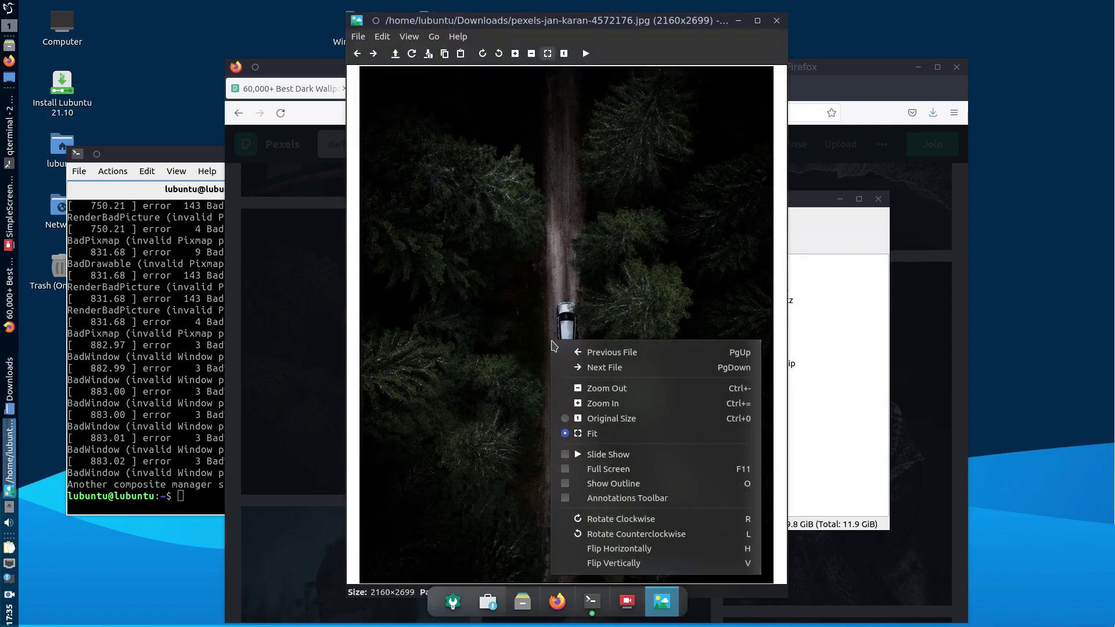
key("Escape")
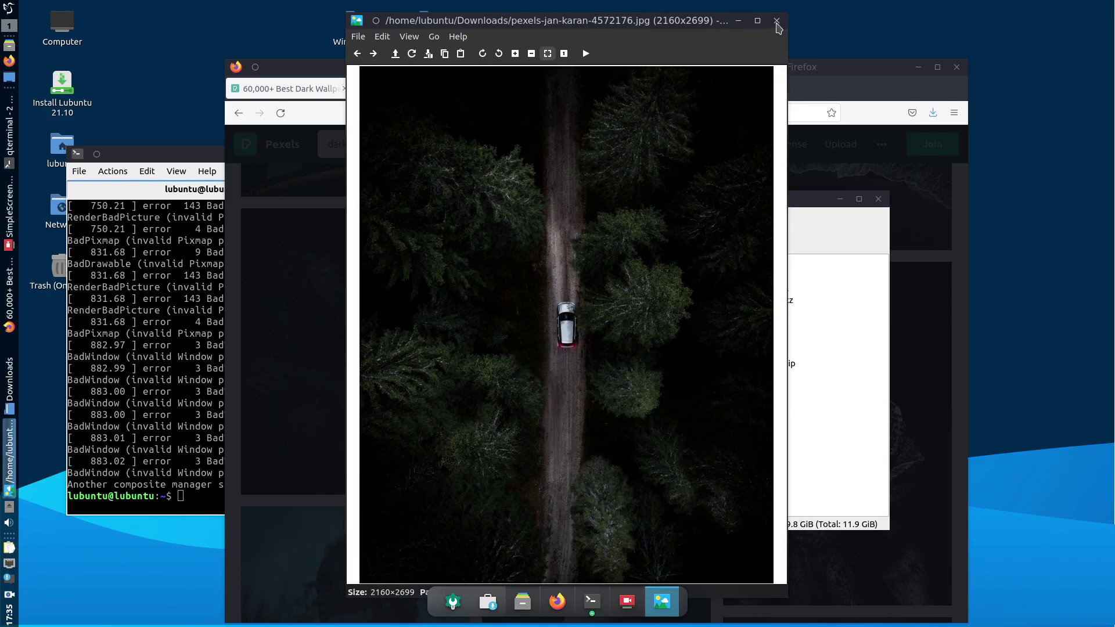
Close the image viewer and open the background settings in the desktop preferences, dismissing the colour picker
left_click(776, 21)
right_click(1078, 242)
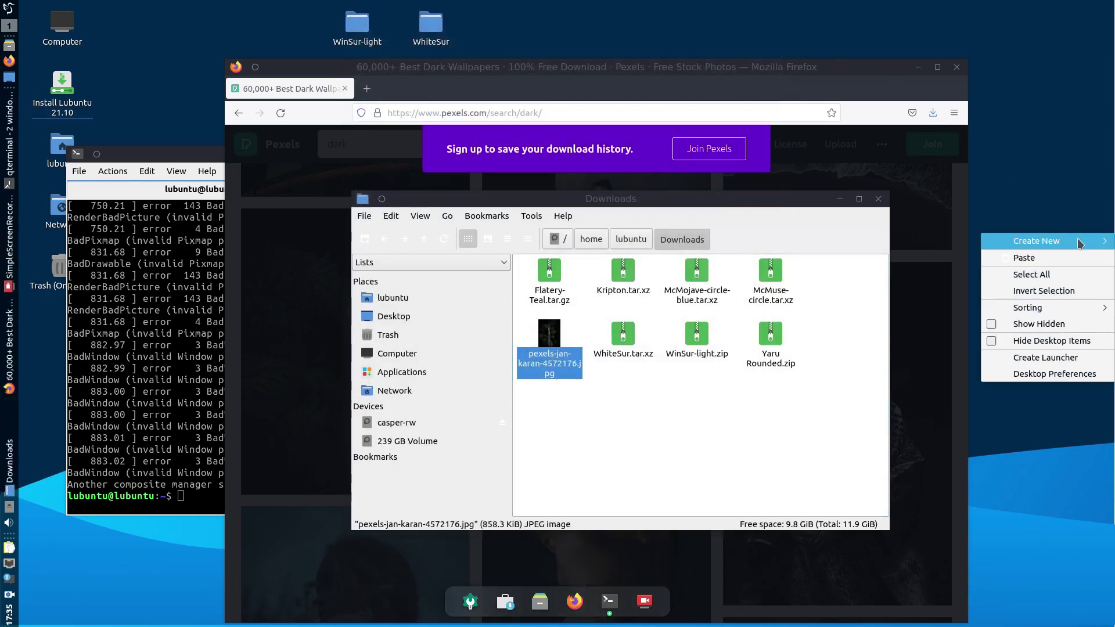
left_click(1040, 374)
left_click_drag(575, 150, 321, 173)
left_click(215, 197)
left_click(304, 241)
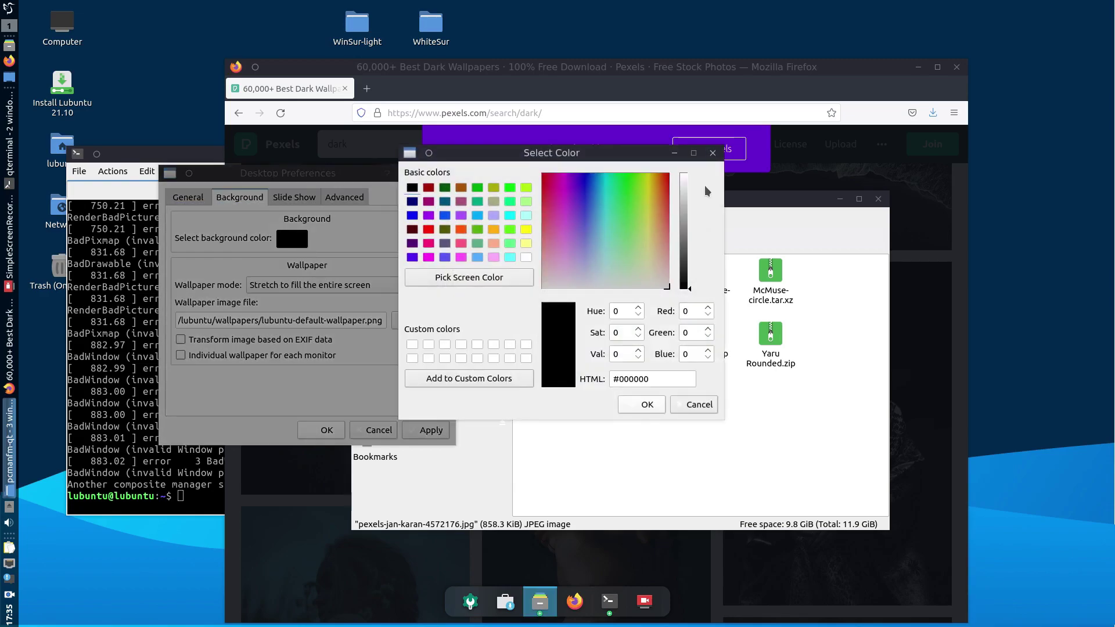
left_click(713, 153)
Set the forest road JPEG from the home directory's Downloads folder as the desktop wallpaper and apply it
left_click(350, 286)
left_click(392, 325)
left_click(407, 321)
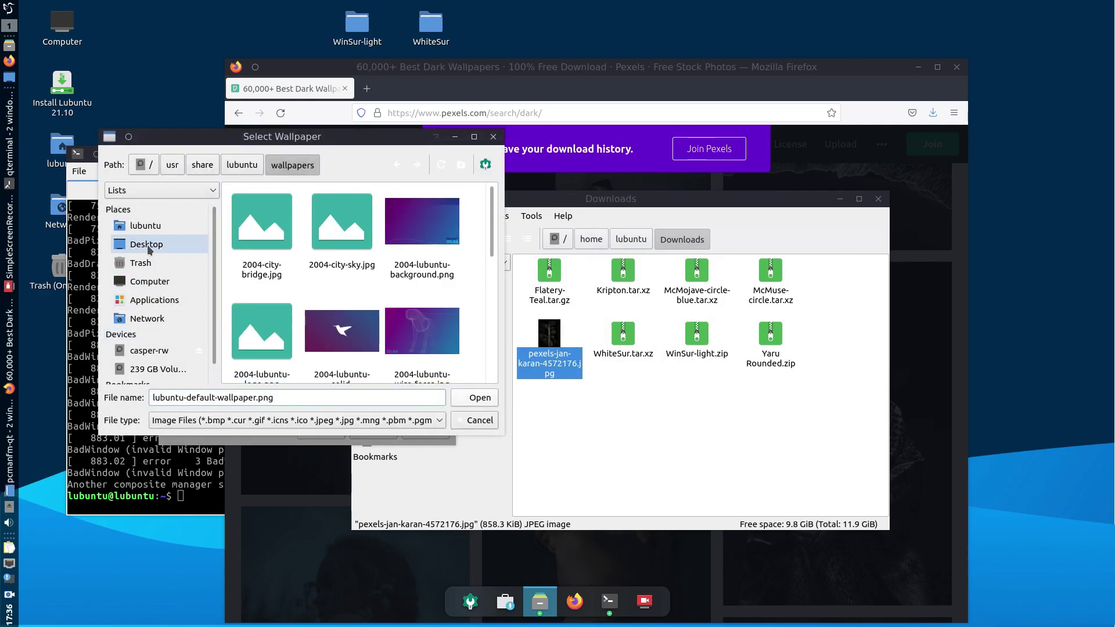
left_click(145, 226)
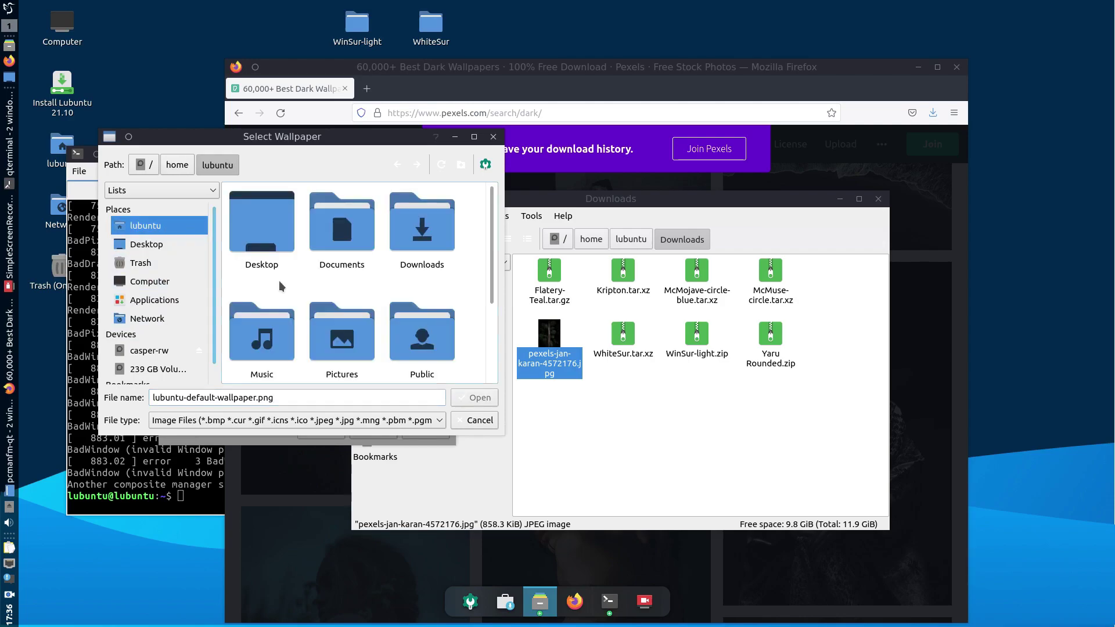
double_click(422, 244)
double_click(259, 244)
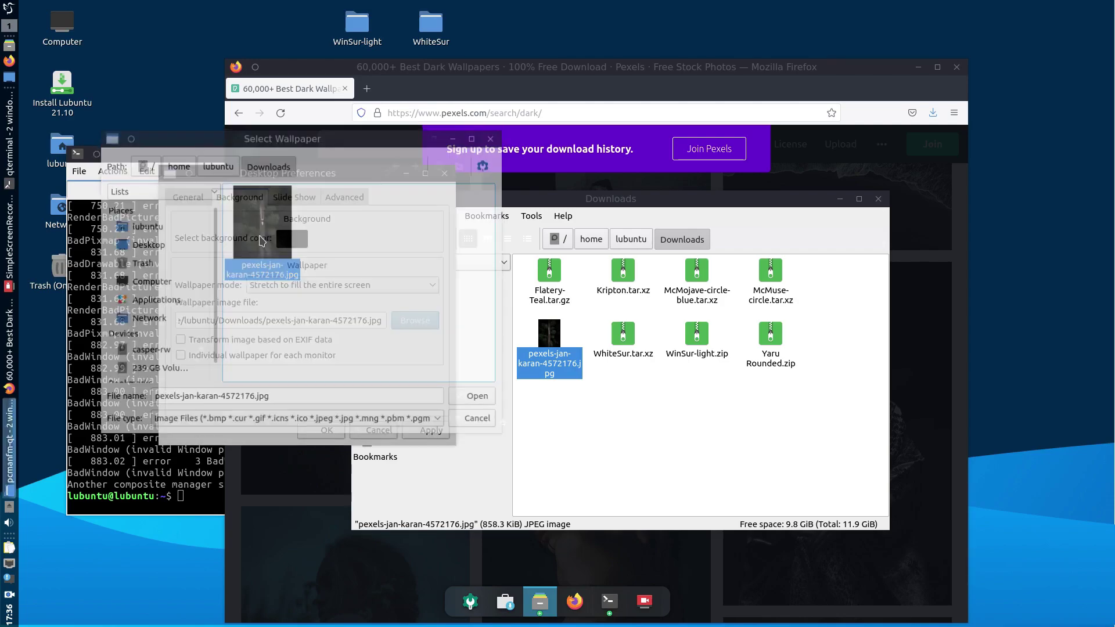
left_click(410, 434)
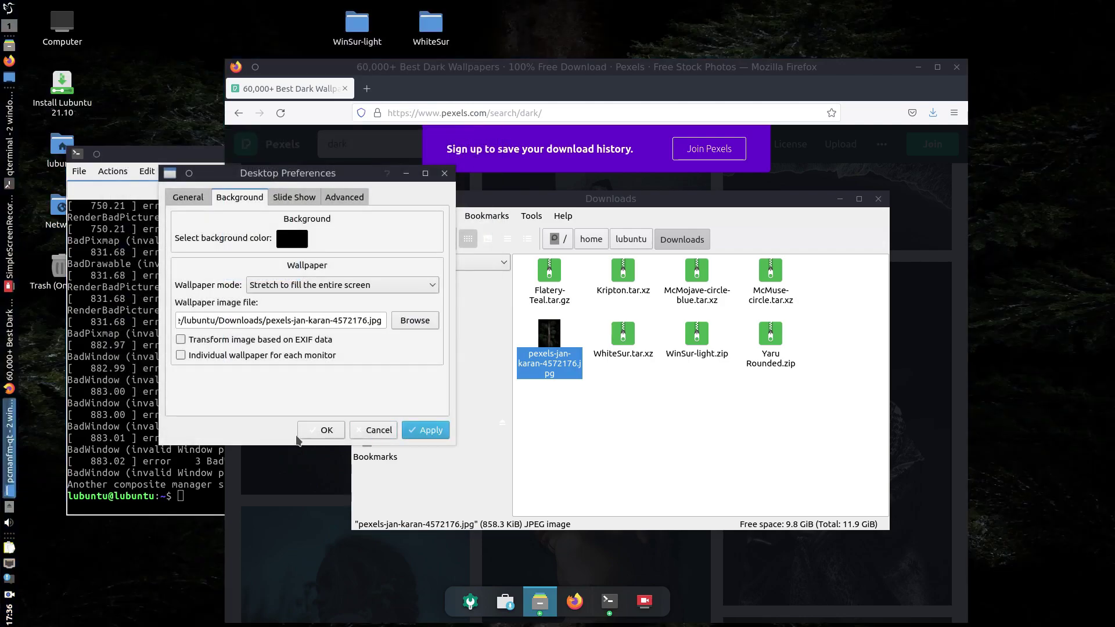
left_click(317, 434)
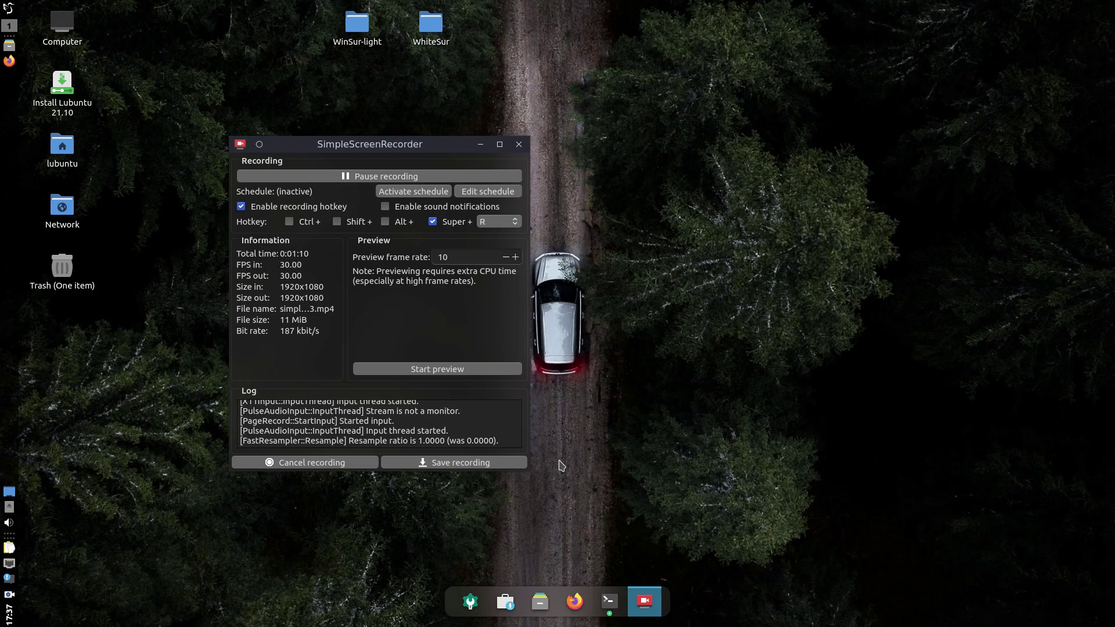
Open a new terminal and install Conky with "sudo apt install conky", accepting the installation
left_click(399, 178)
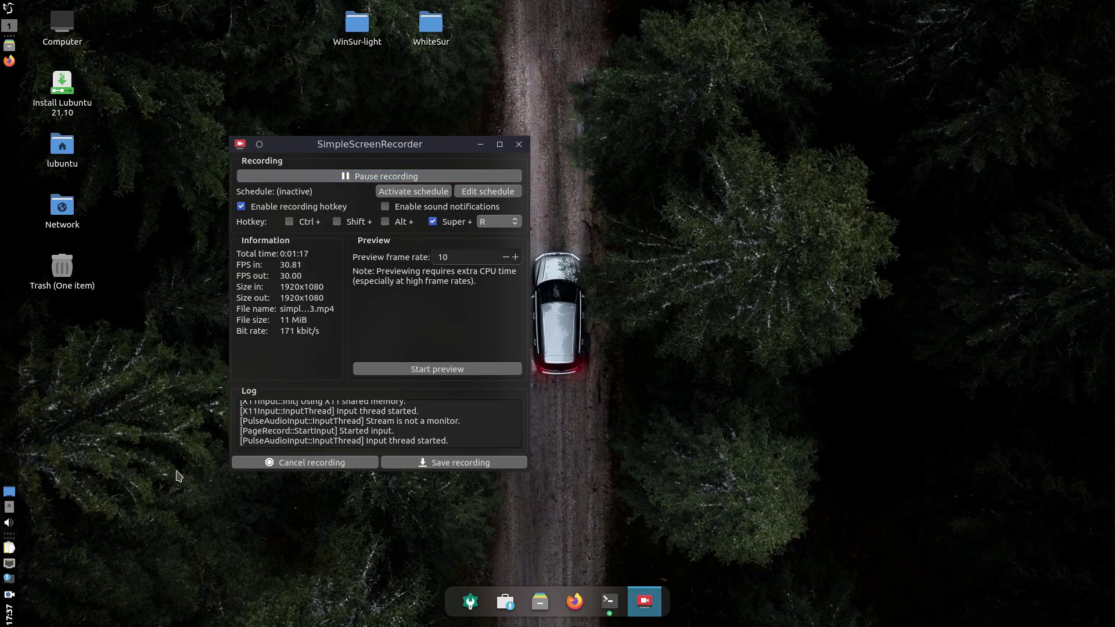
key("ctrl+alt+t")
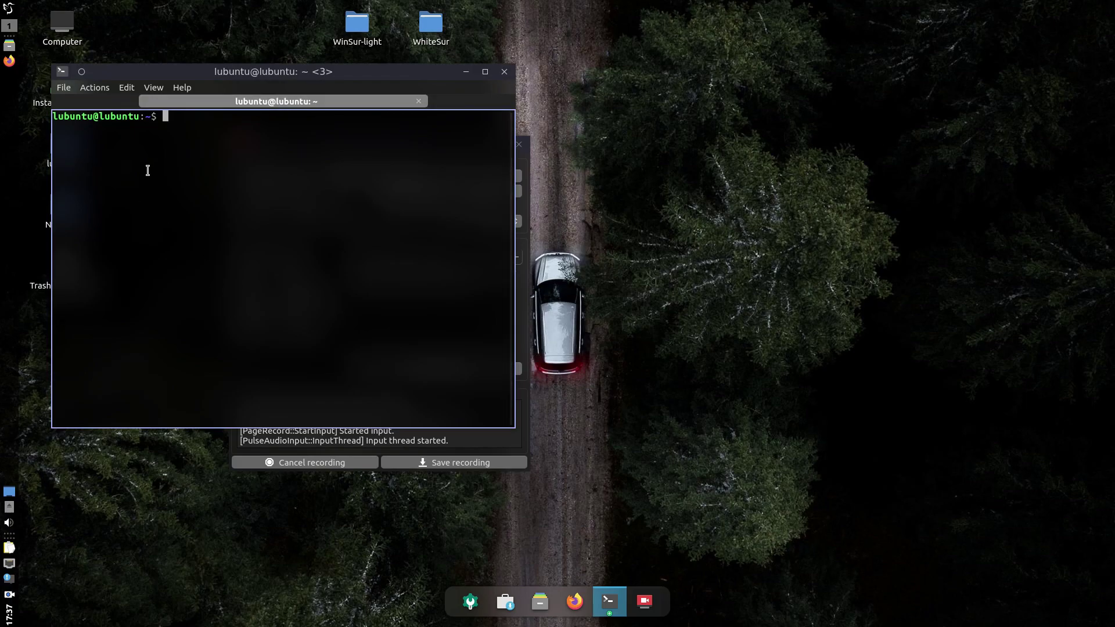
left_click_drag(222, 75, 633, 129)
type("sudo ao")
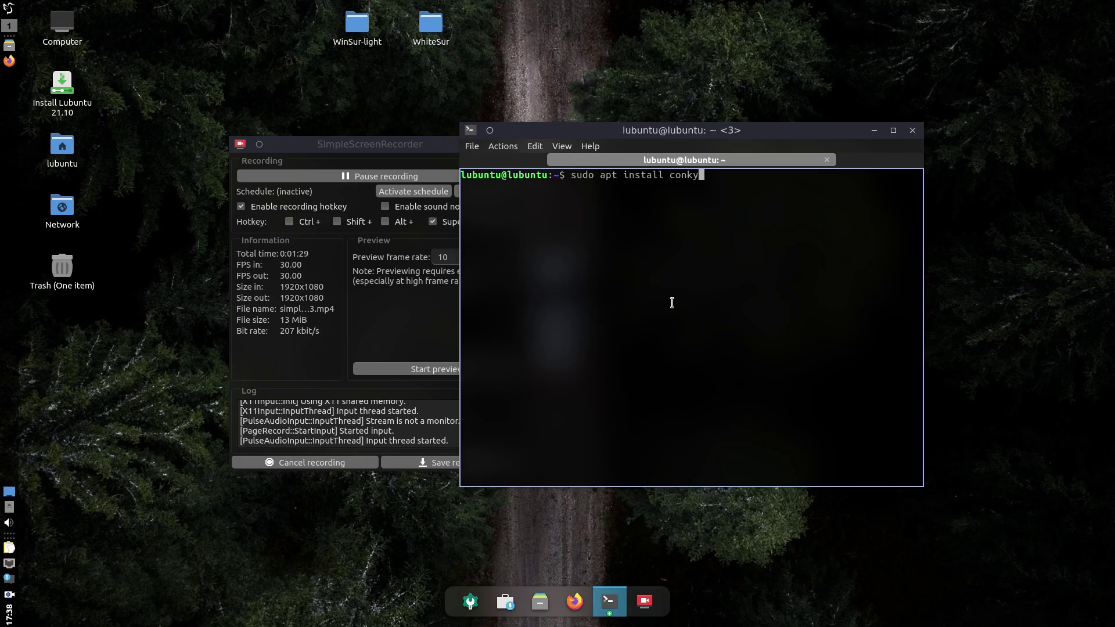
key("Return")
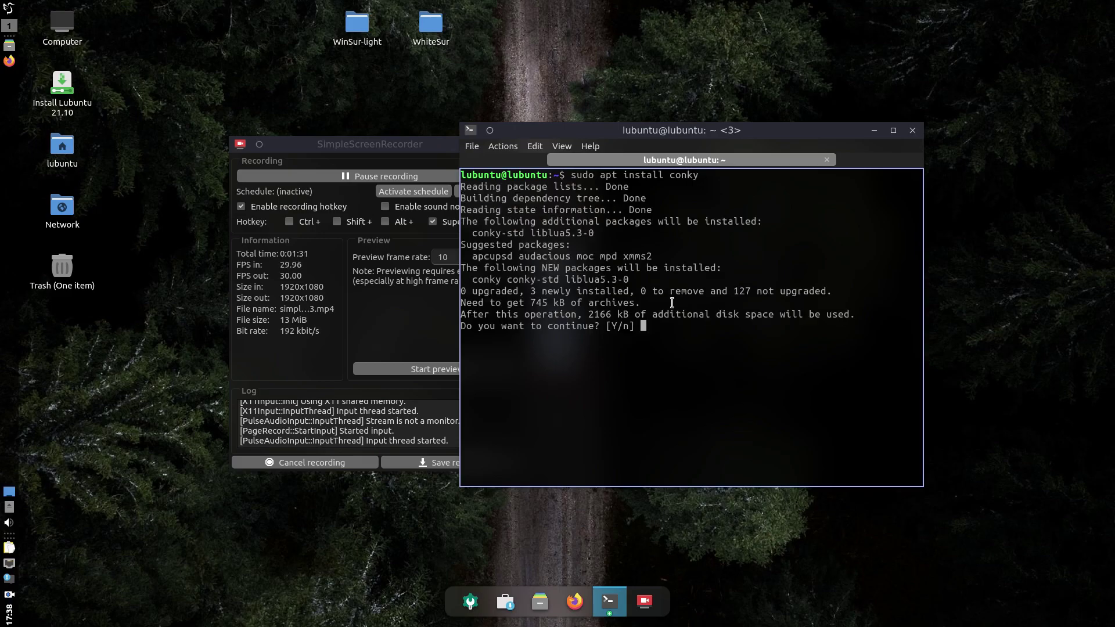
key("Return")
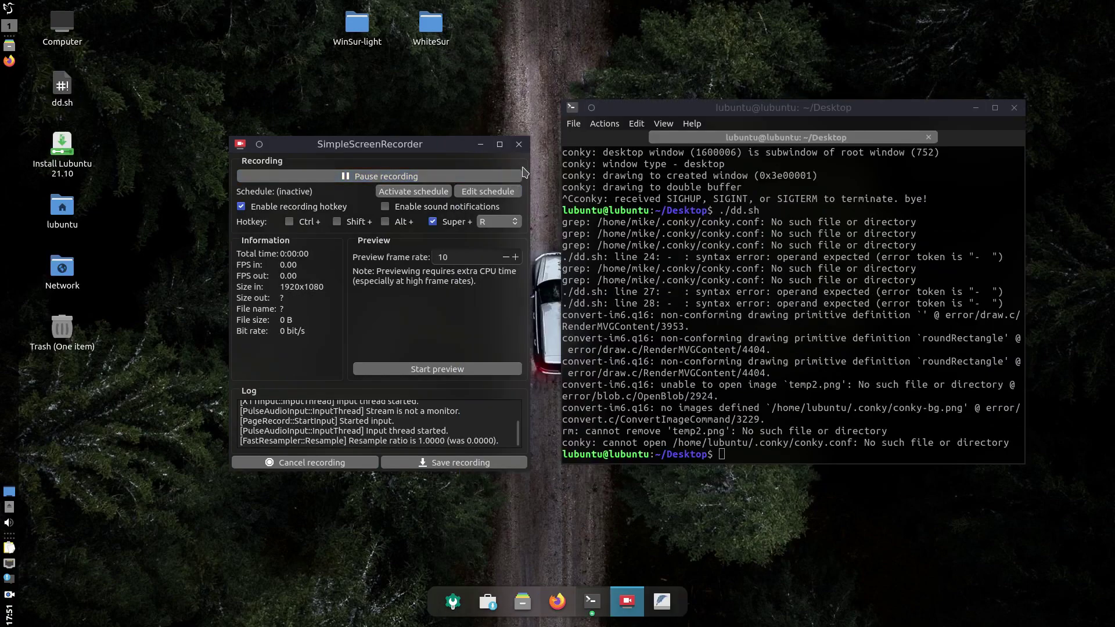
Switch to Firefox and copy the Ubuntu command "sudo apt install conky ffmpeg playerctl" from the now-clocking README's installation section
left_click(481, 144)
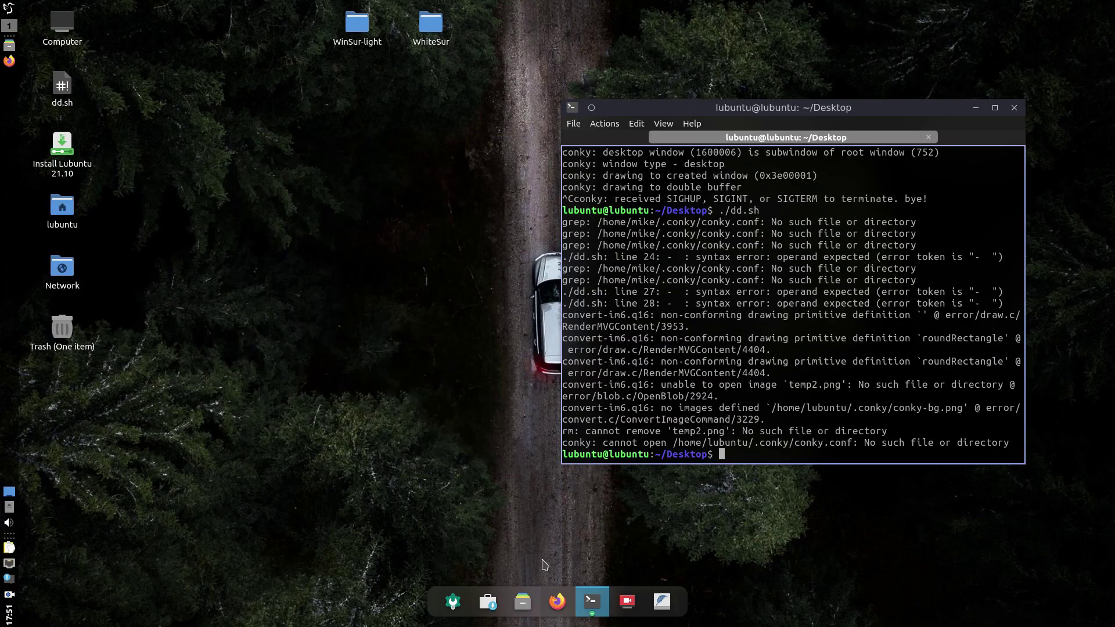
left_click(557, 601)
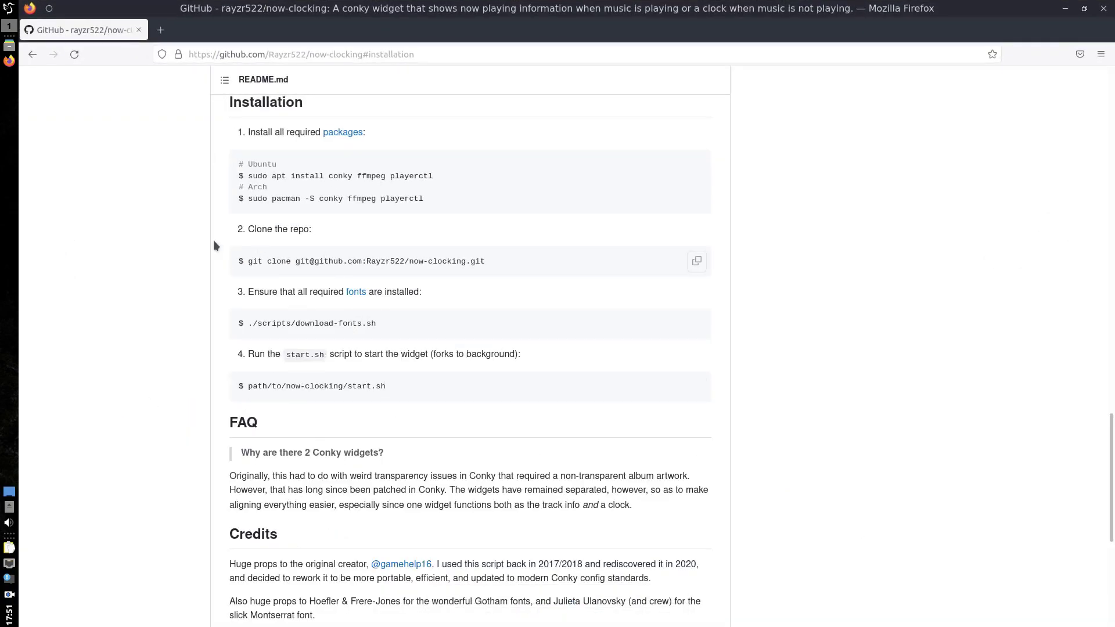
left_click_drag(434, 176, 241, 174)
scroll(349, 369, "up", 15)
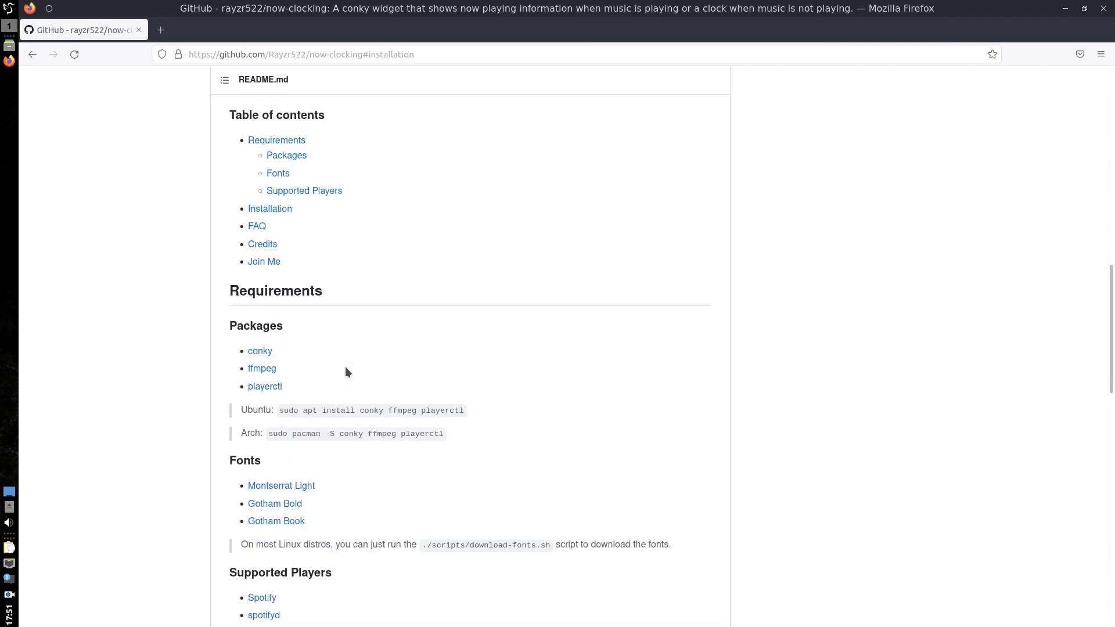
scroll(390, 371, "down", 15)
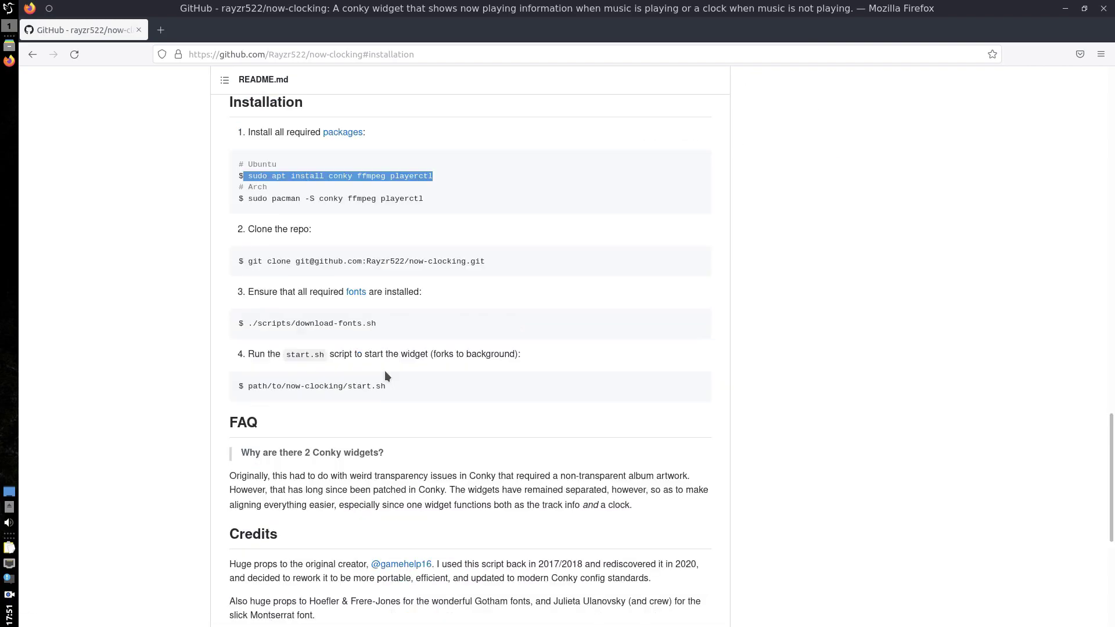
scroll(292, 308, "up", 2)
right_click(292, 308)
left_click(323, 319)
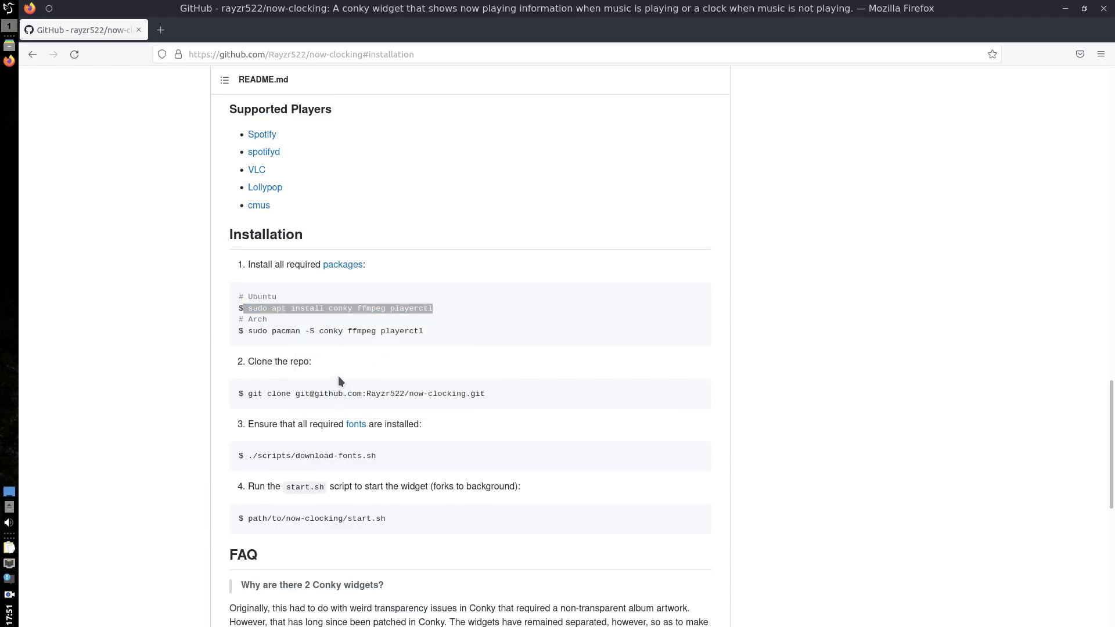
Switch to the terminal where Conky was installed, run the copied package installation command and confirm it with Y
key("alt+Tab")
key("alt+Tab")
key("alt+Tab")
key("alt+Tab")
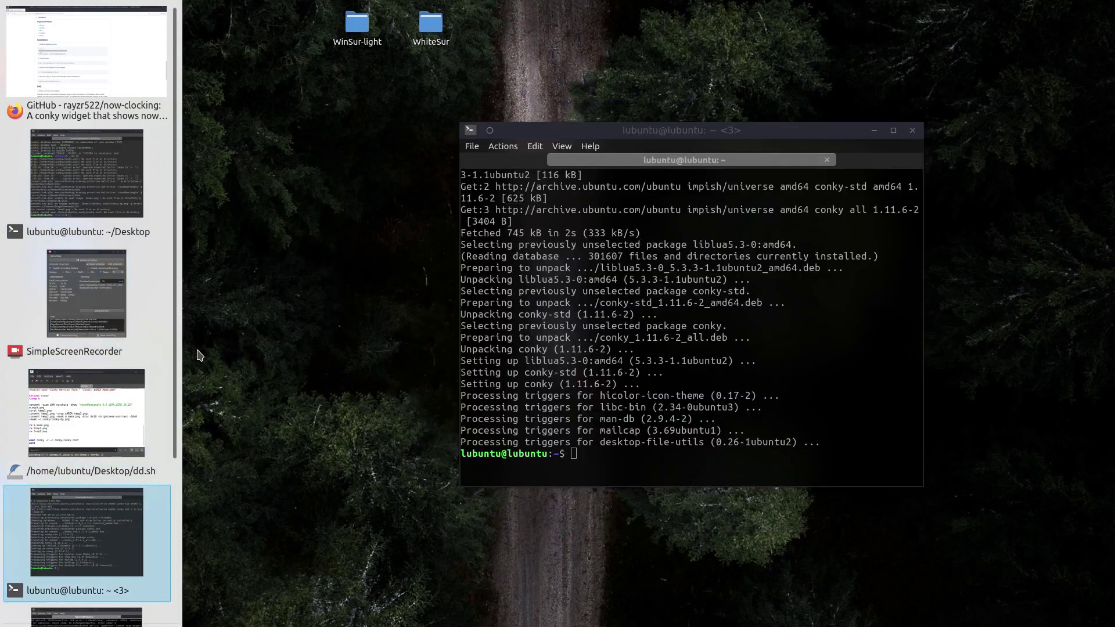
key("ctrl+shift+v")
key("Return")
type("Y")
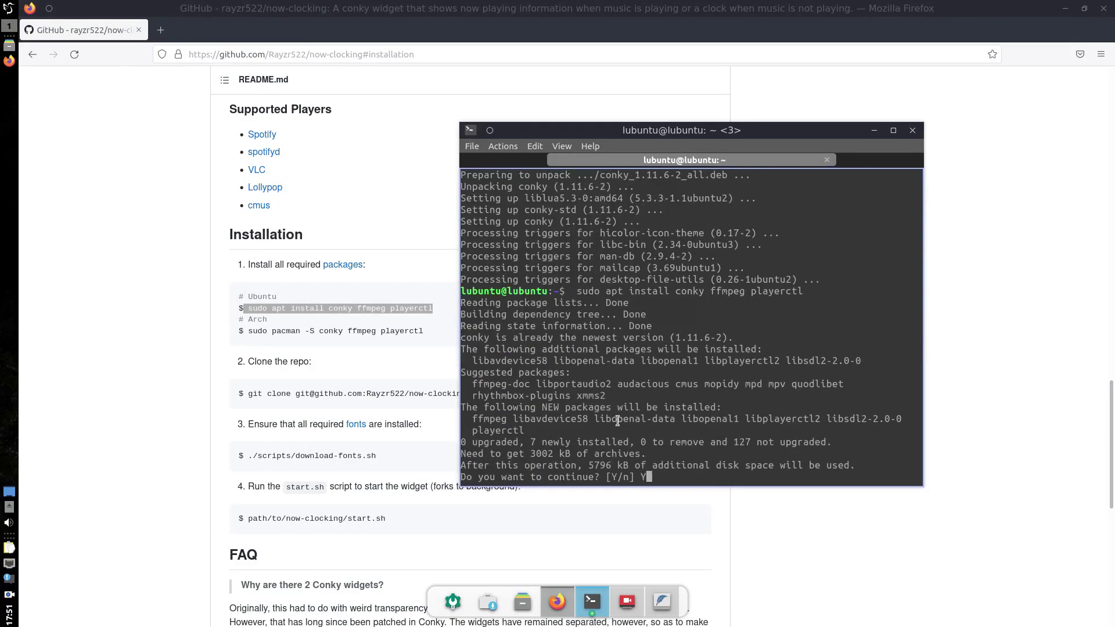
key("Return")
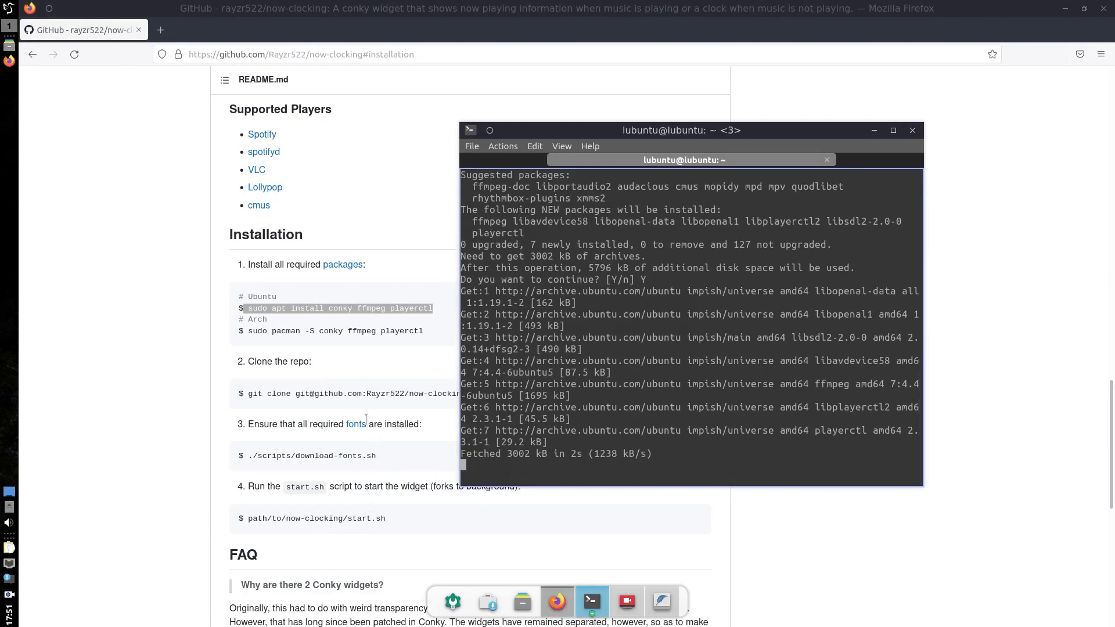
Copy the git clone command from the now-clocking README and try to run it in the terminal
left_click(360, 394)
left_click(697, 394)
key("alt+Tab")
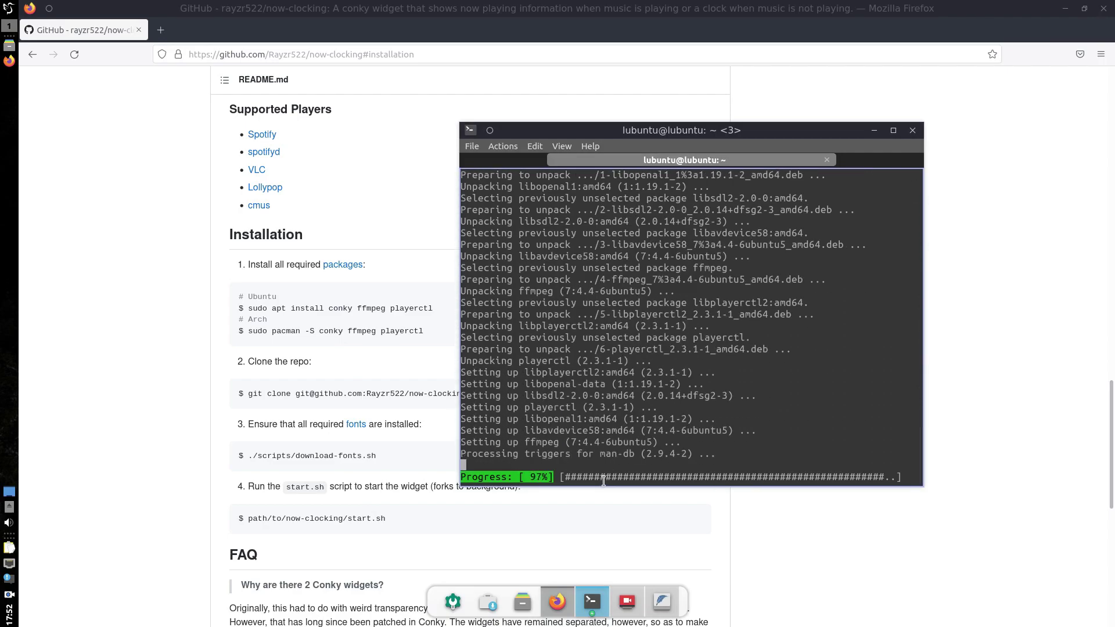
key("ctrl+shift+v")
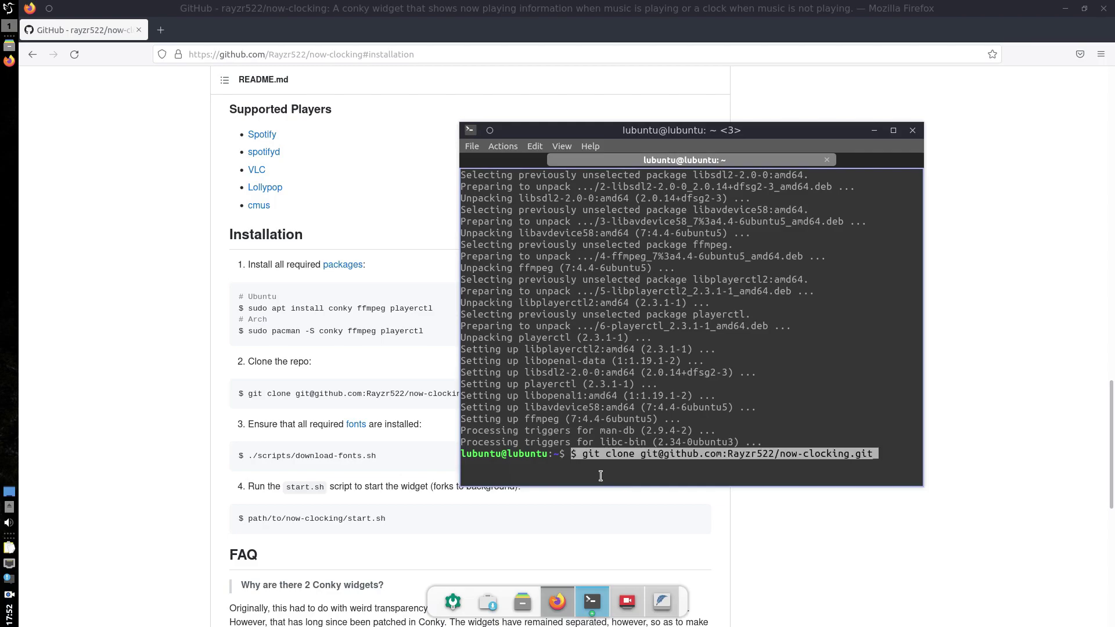
key("Return")
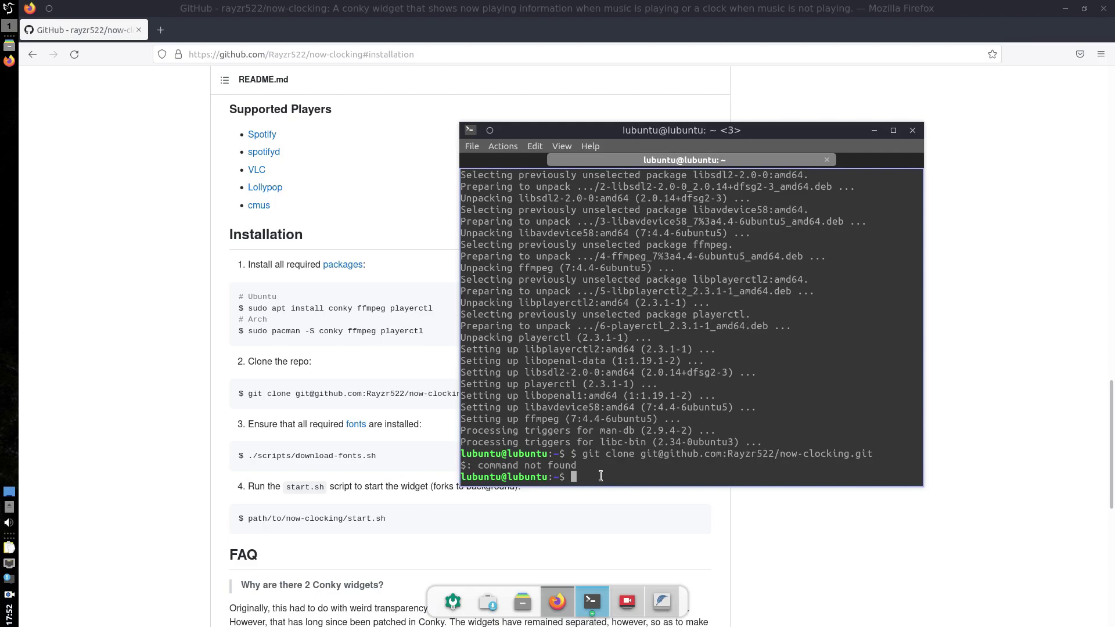
Recall the git clone command in the terminal and go back towards its start to remove the leading $ sign
key("Up")
key("Left")
key("Left")
key("Left")
key("Left")
key("Left")
key("Left")
key("Left")
key("Left")
key("Left")
key("Left")
key("Left")
key("Left")
key("Left")
key("Left")
key("Left")
key("Left")
key("Left")
key("Left")
key("Left")
key("Left")
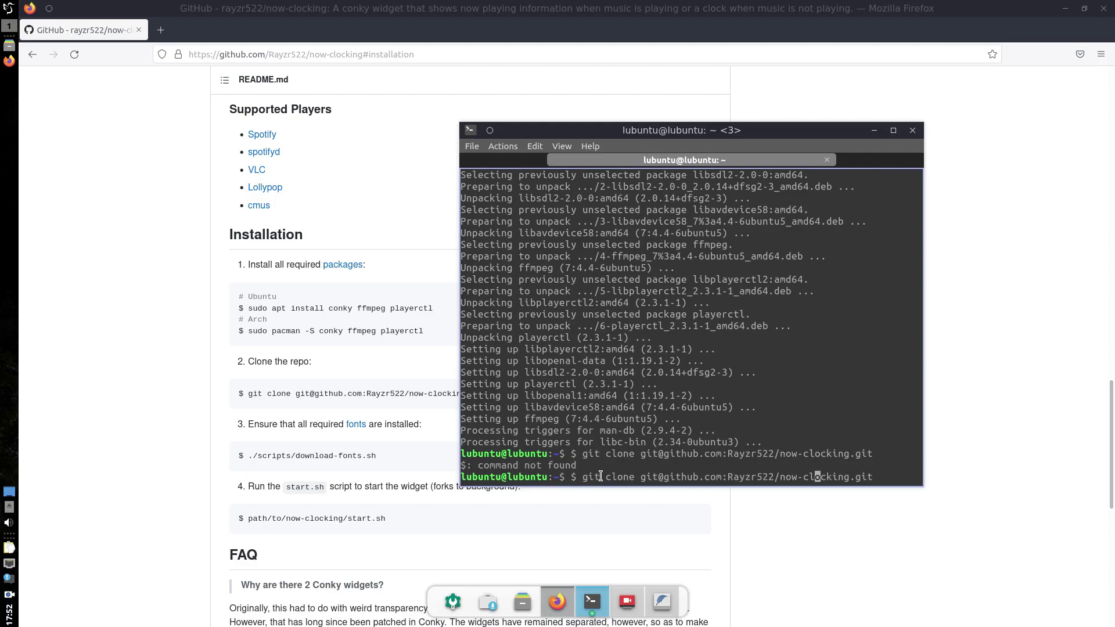
key("Left")
key("Left")
key("Left")
key("Left")
key("Left")
key("Left")
key("Left")
key("Left")
key("Left")
key("Left")
key("Left")
key("Left")
key("Left")
key("Left")
key("Left")
key("Left")
key("Left")
key("Left")
key("Left")
key("Left")
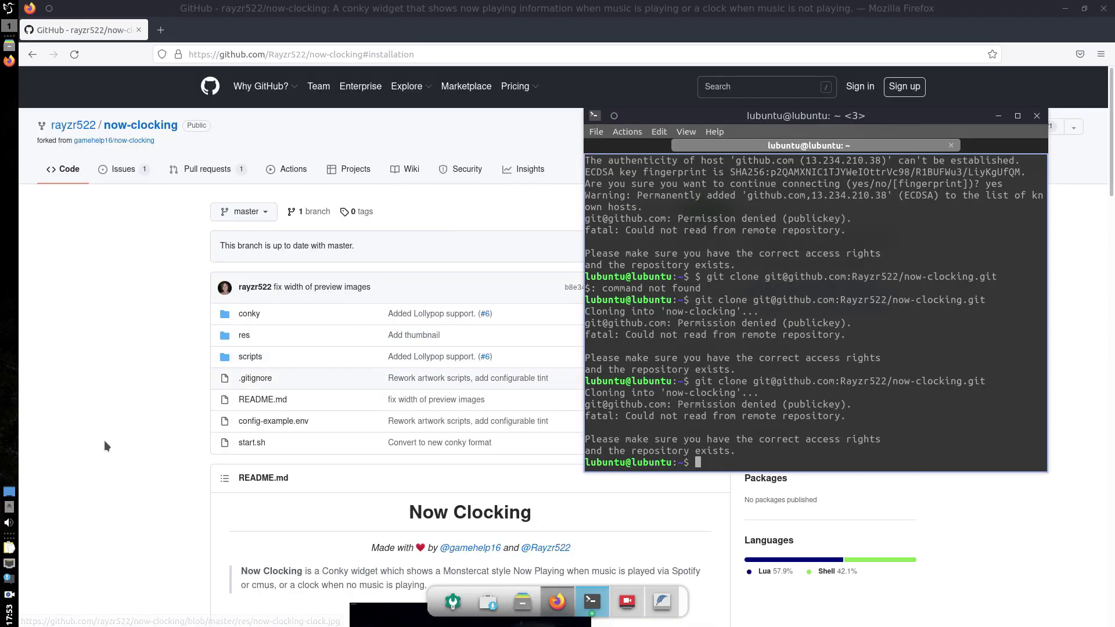
Download the now-clocking repository from GitHub as a ZIP archive and save the file
left_click(105, 448)
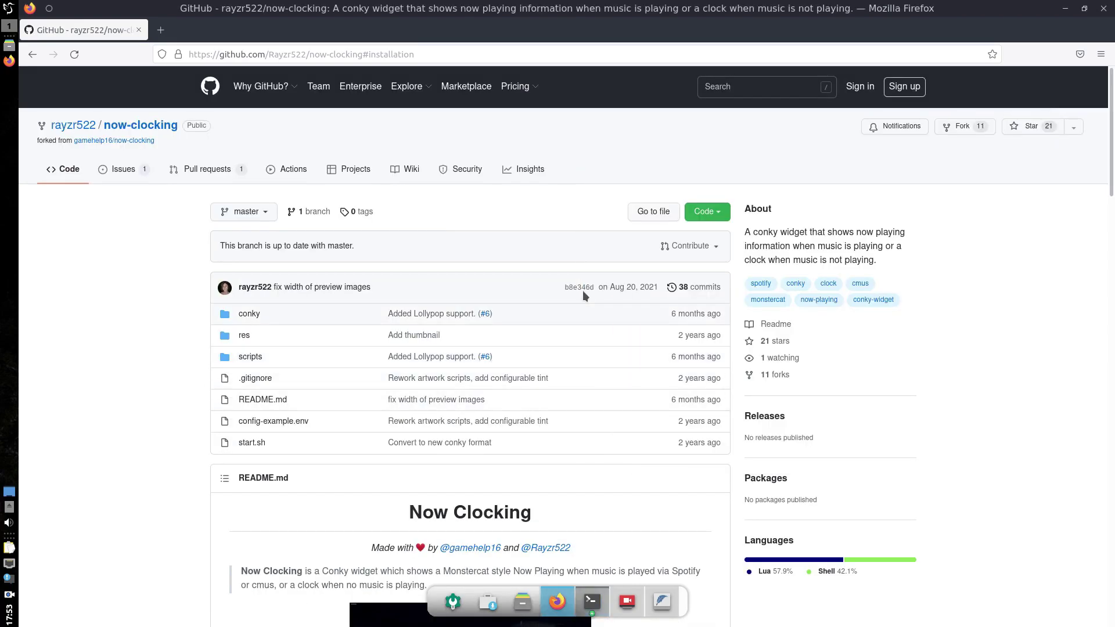
left_click(720, 214)
left_click(590, 331)
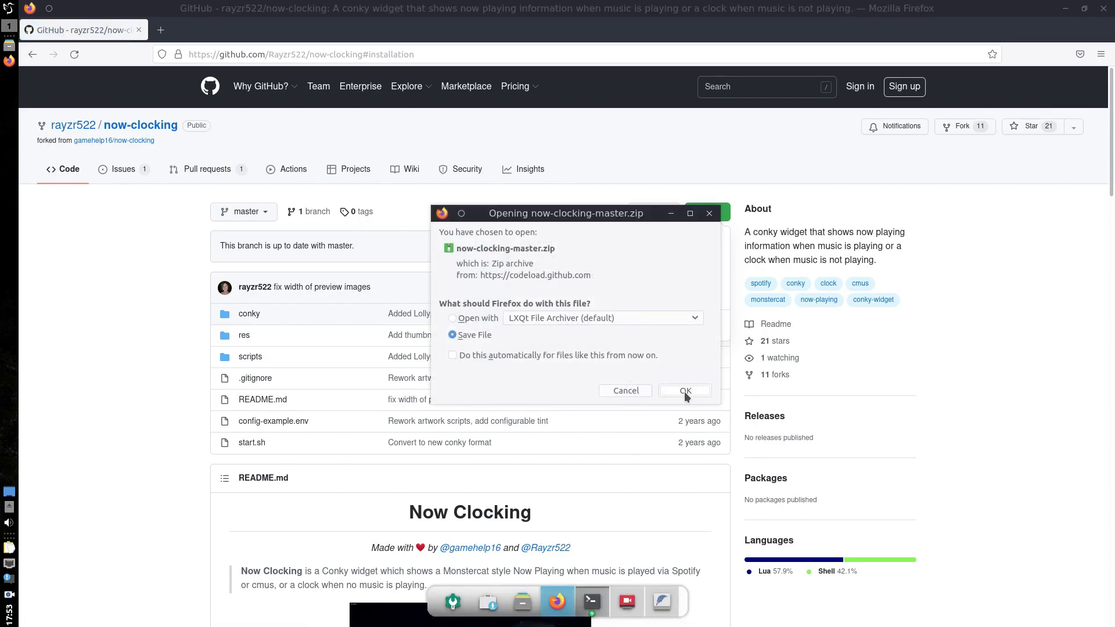
left_click(684, 391)
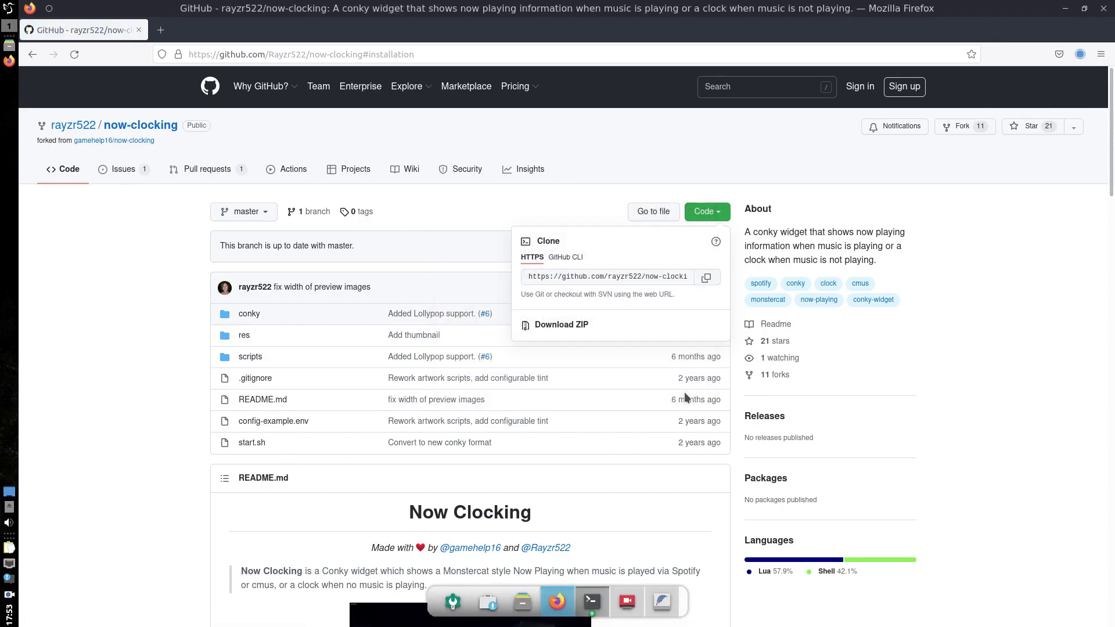
Open the downloaded now-clocking-master.zip, minimize Firefox and extract the now-clocking-master folder onto the desktop
left_click(1081, 56)
left_click(1083, 57)
left_click(1082, 55)
left_click(871, 85)
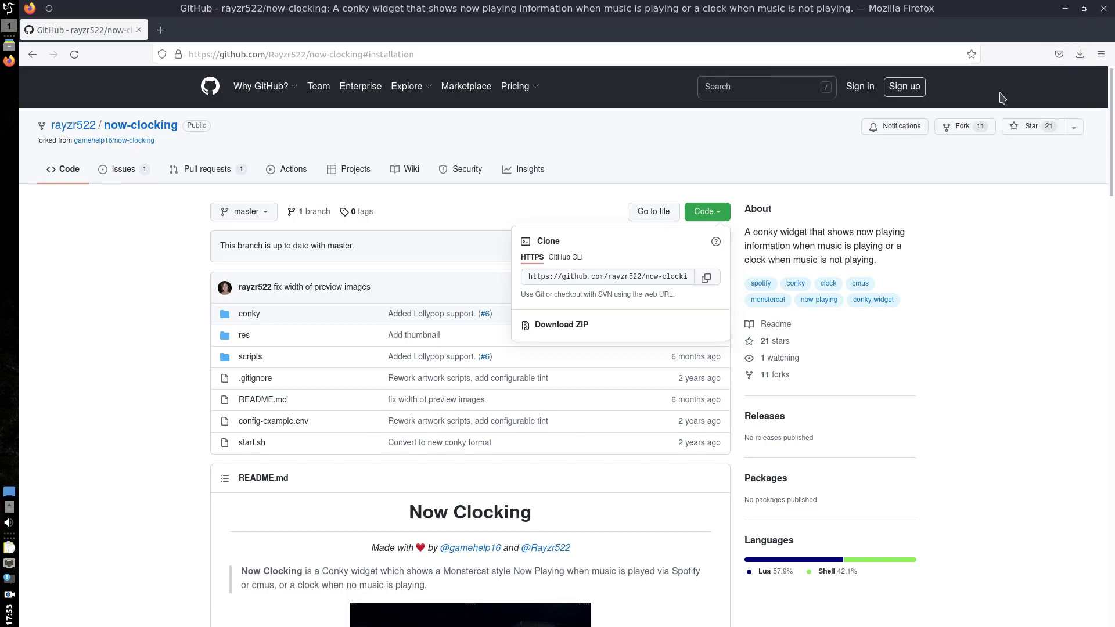
left_click(1067, 9)
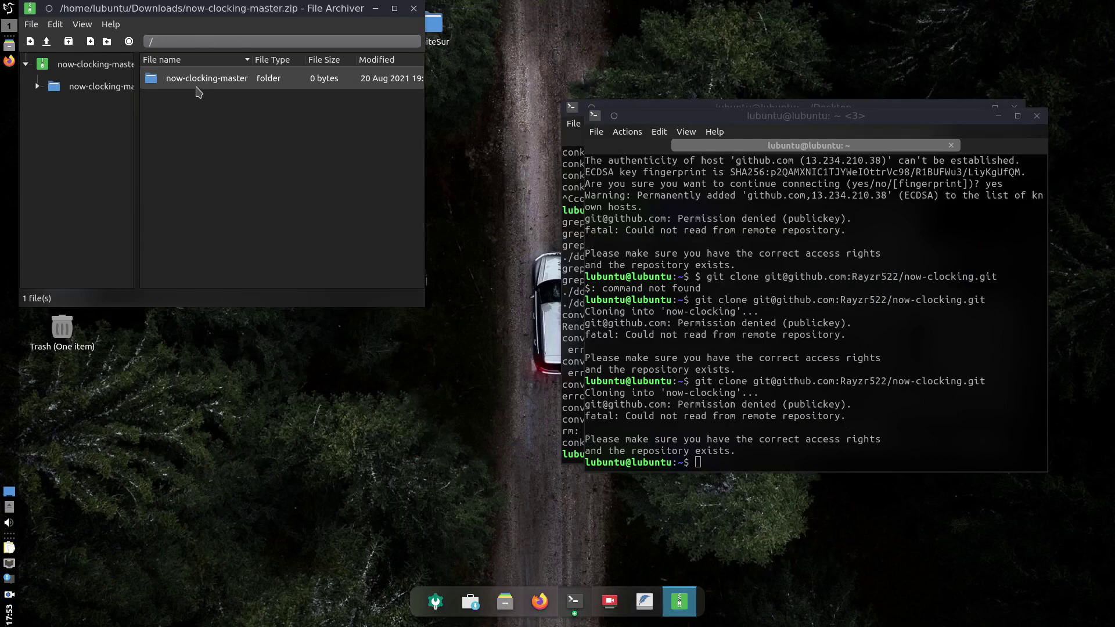
left_click_drag(300, 409, 300, 410)
left_click(323, 412)
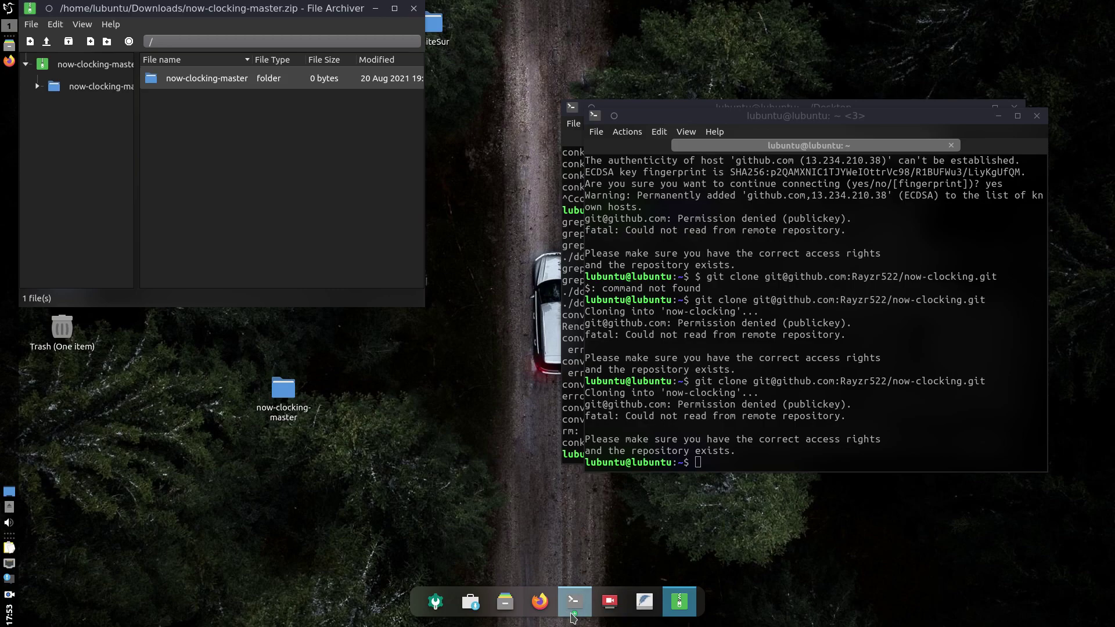
Bring the now-clocking GitHub page back up and place the terminal window in front of it
mouse_move(531, 611)
mouse_move(623, 609)
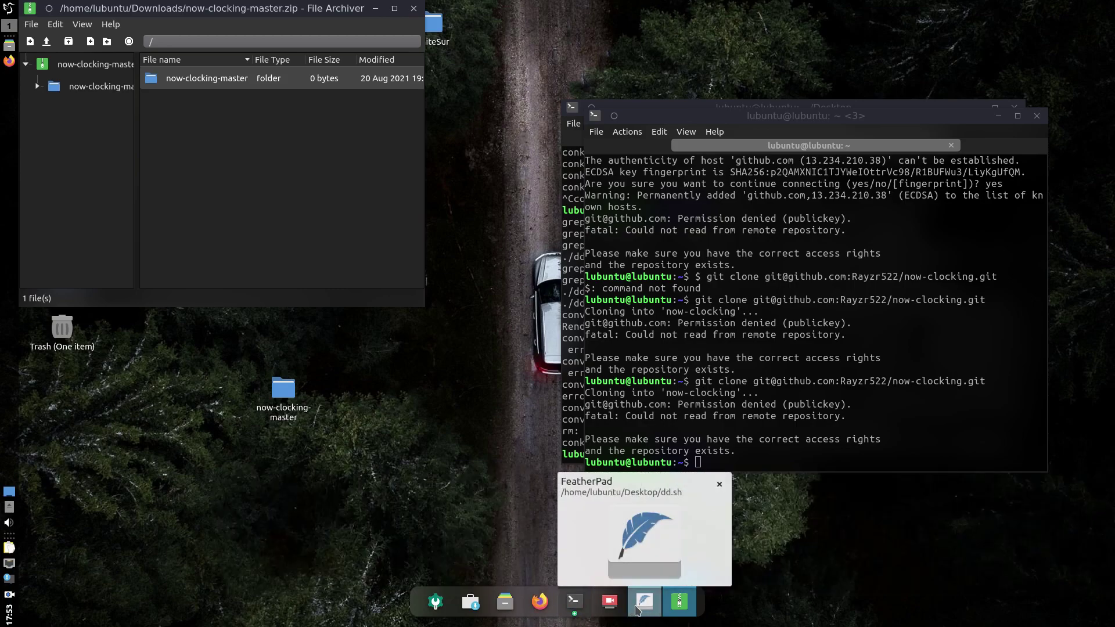
mouse_move(575, 607)
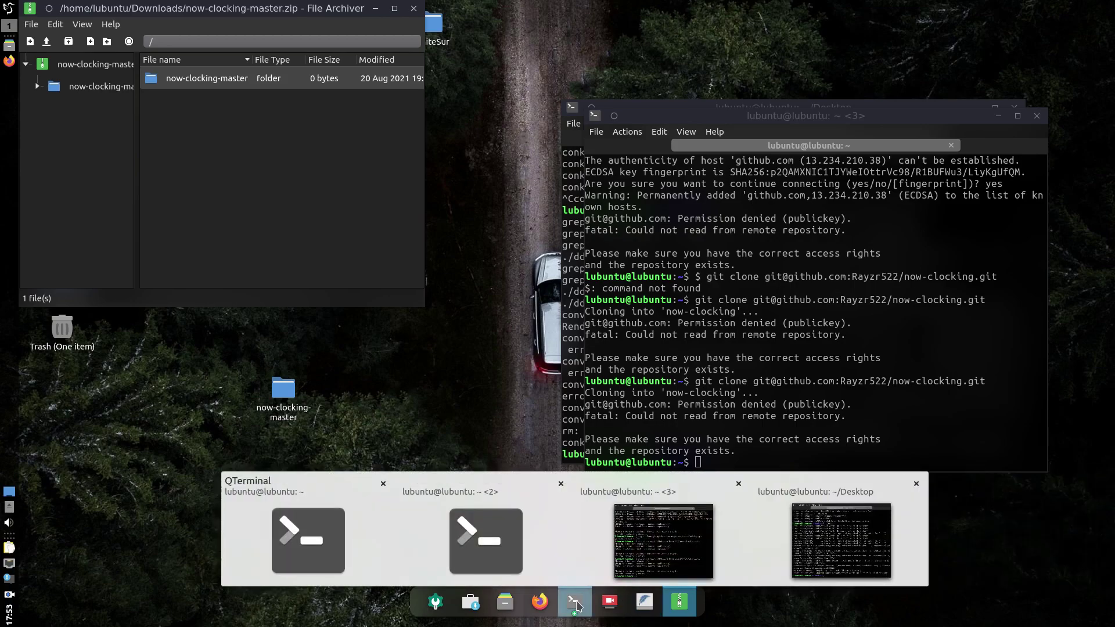
left_click(540, 602)
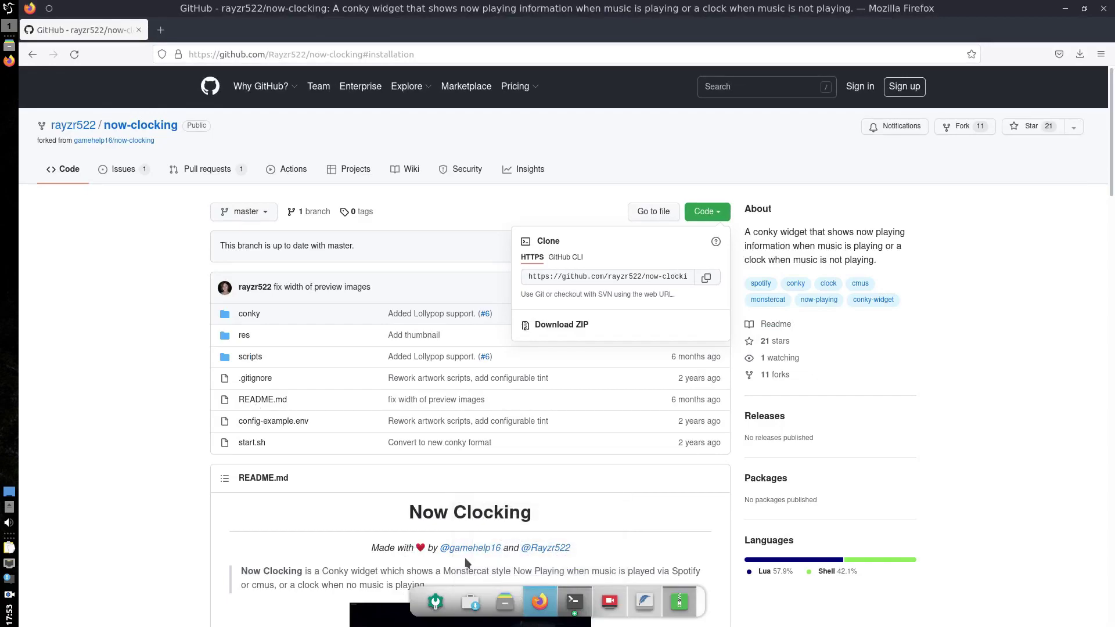
left_click(580, 612)
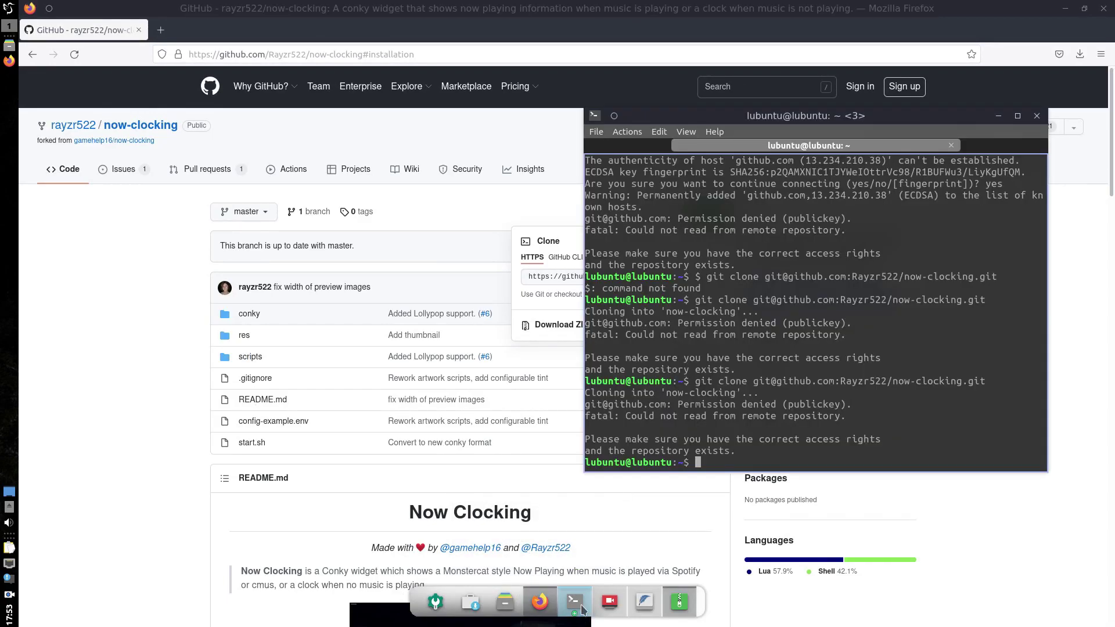
Change the terminal's working directory to Desktop and list its contents
type("cd Desktop")
key("Return")
type("ls")
key("Return")
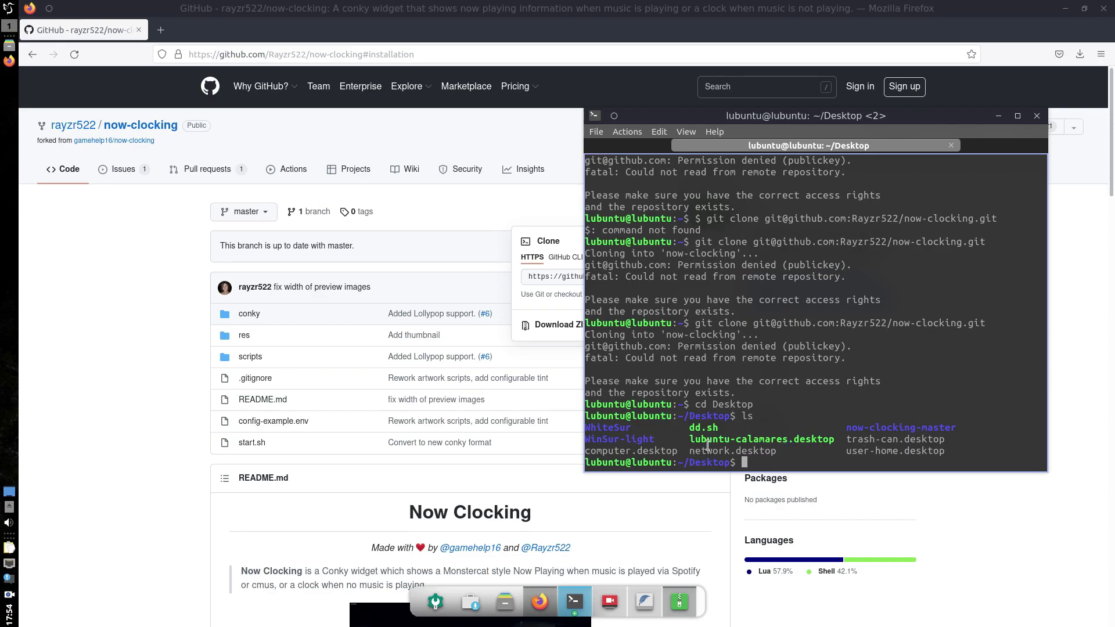
Copy the now-clocking-master folder name from the listing, change into that folder and list its contents
double_click(884, 429)
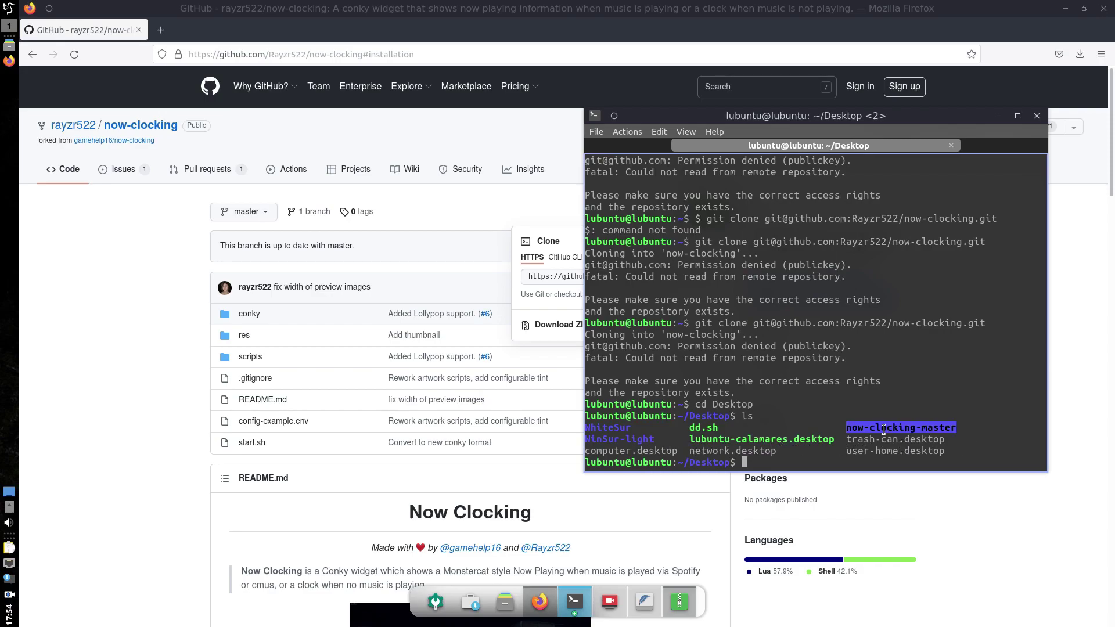
right_click(884, 429)
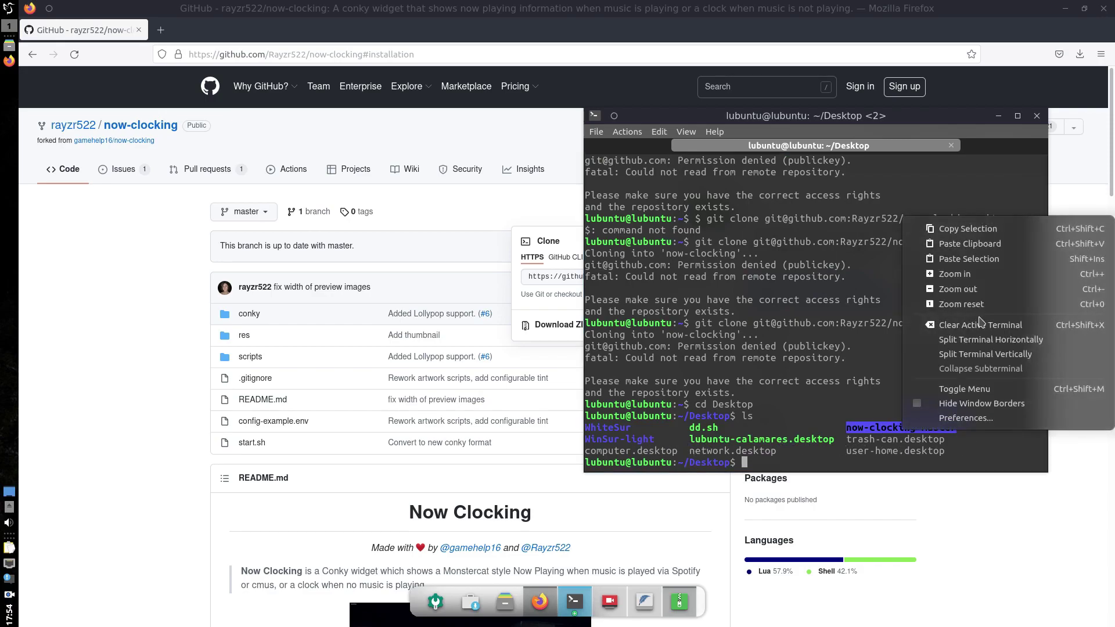
left_click(981, 230)
left_click(750, 452)
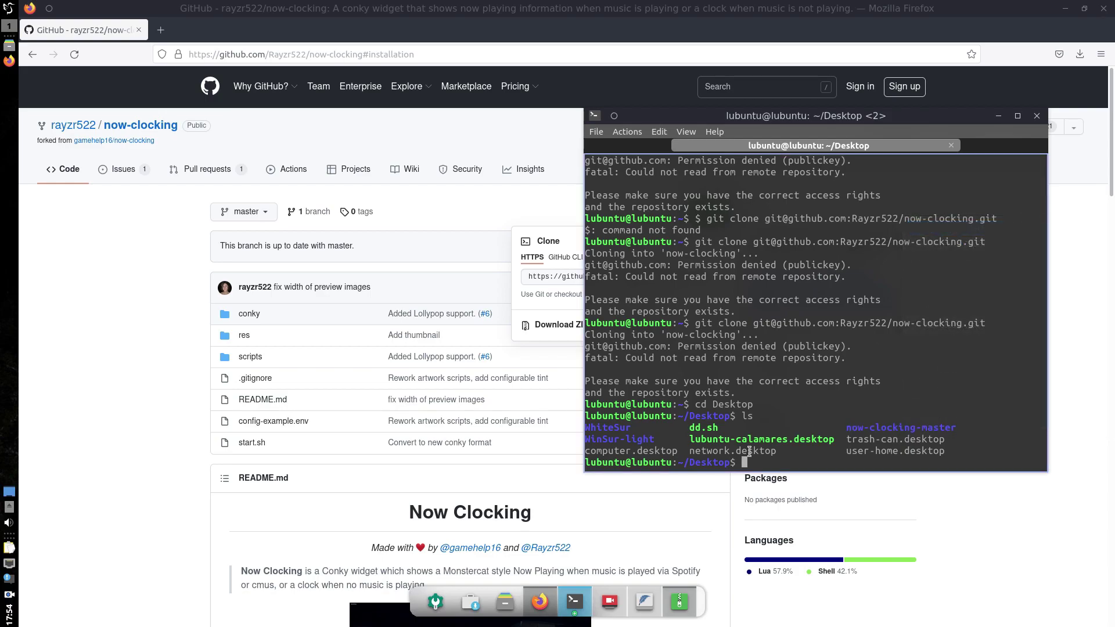
scroll(276, 550, "down", 15)
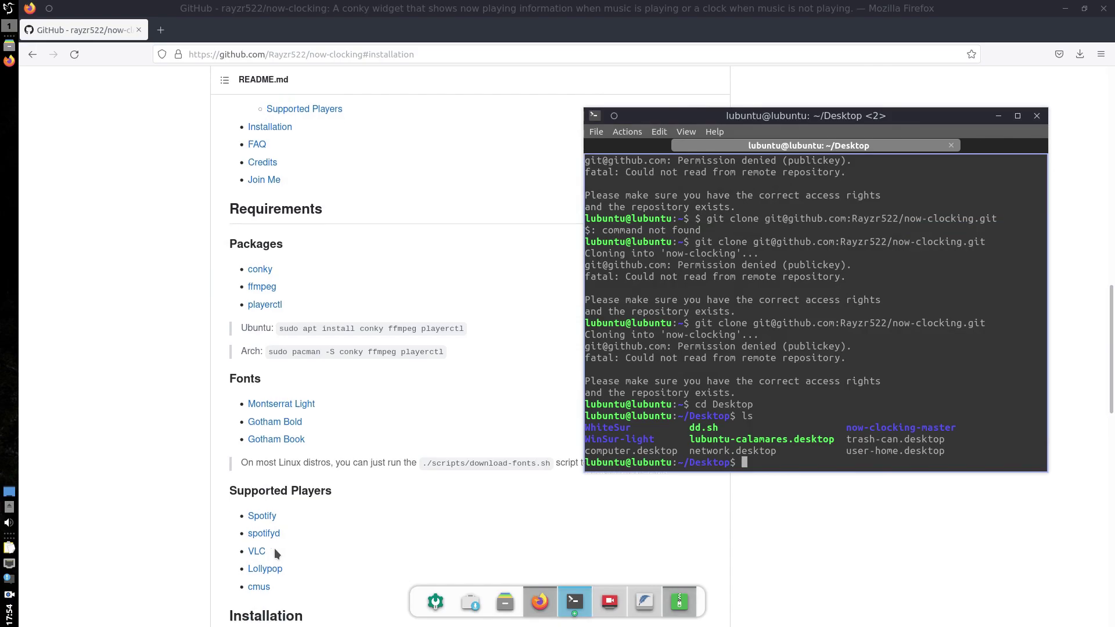
scroll(274, 548, "down", 4)
scroll(289, 520, "up", 1)
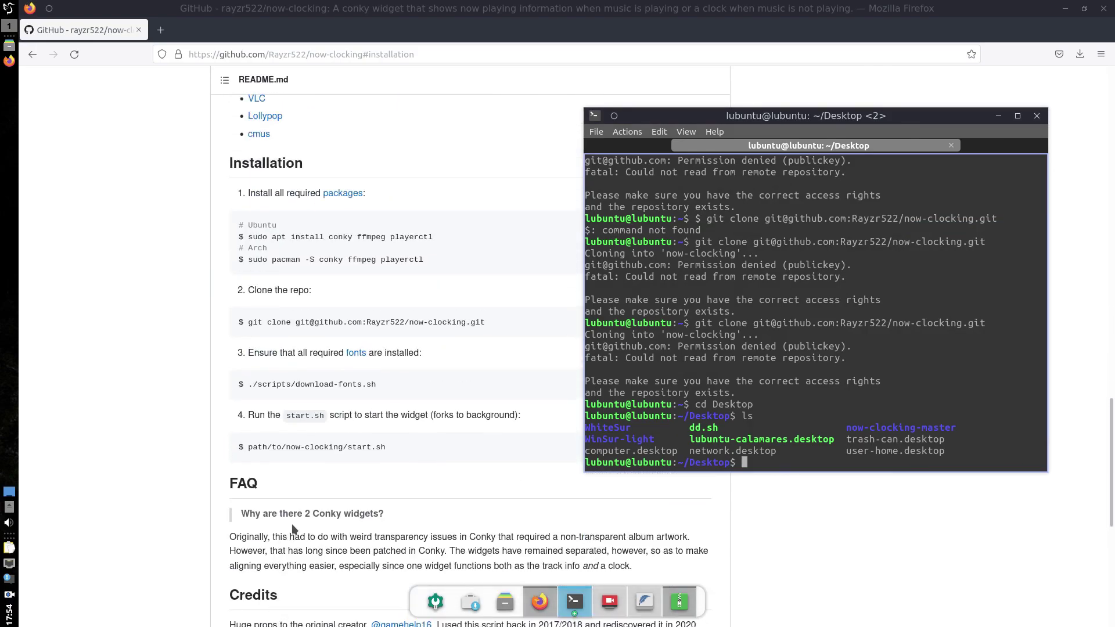
type("cd")
key("ctrl+shift+v")
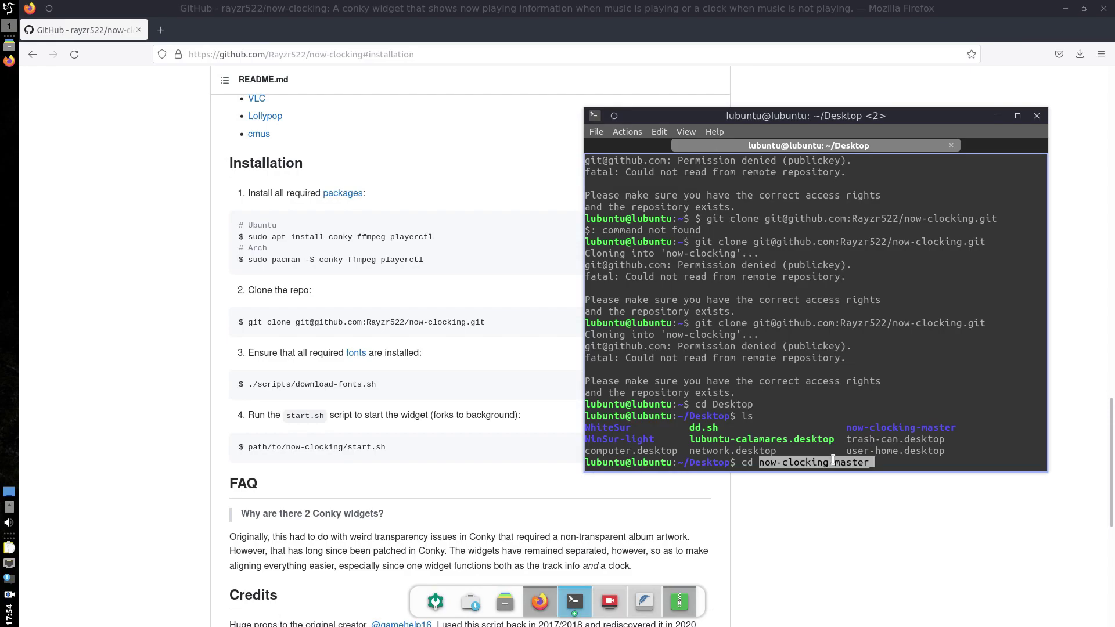
key("Return")
type("ls")
key("Return")
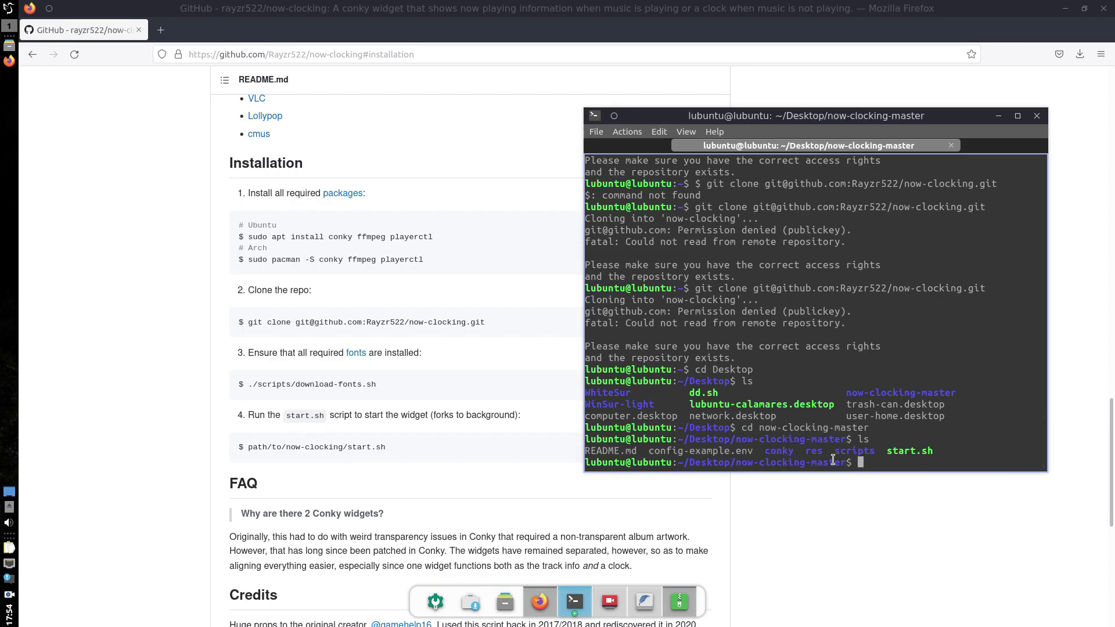
Copy ./scripts/download-fonts.sh from the README's installation instructions and run it in the terminal
left_click(389, 375)
left_click_drag(247, 384, 387, 379)
right_click(377, 386)
left_click(378, 390)
key("alt+Tab")
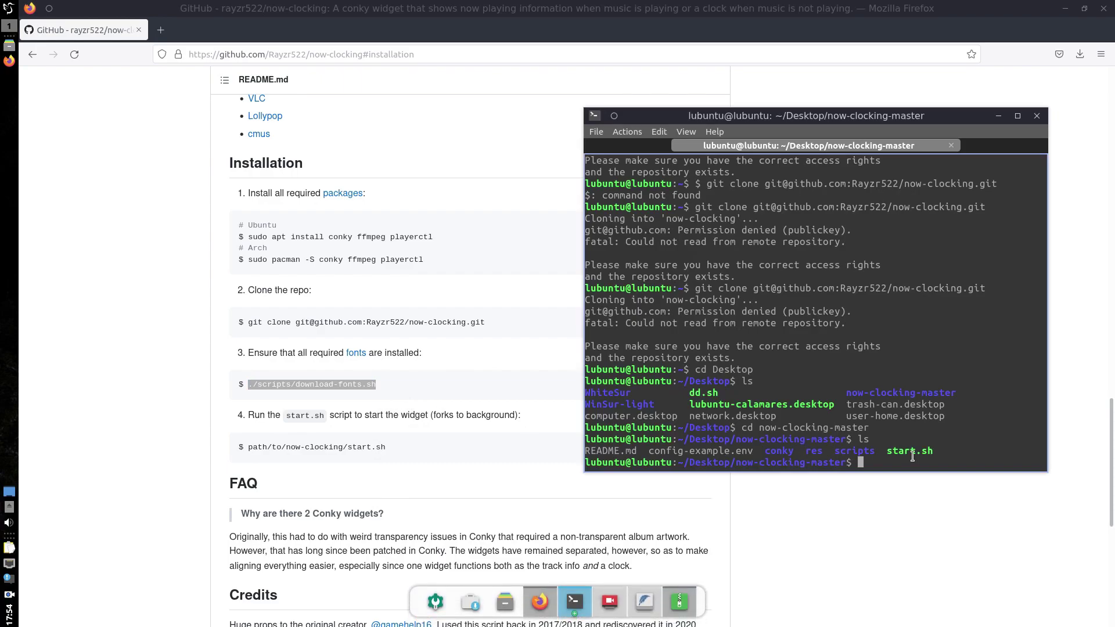
key("ctrl+shift+v")
key("Return")
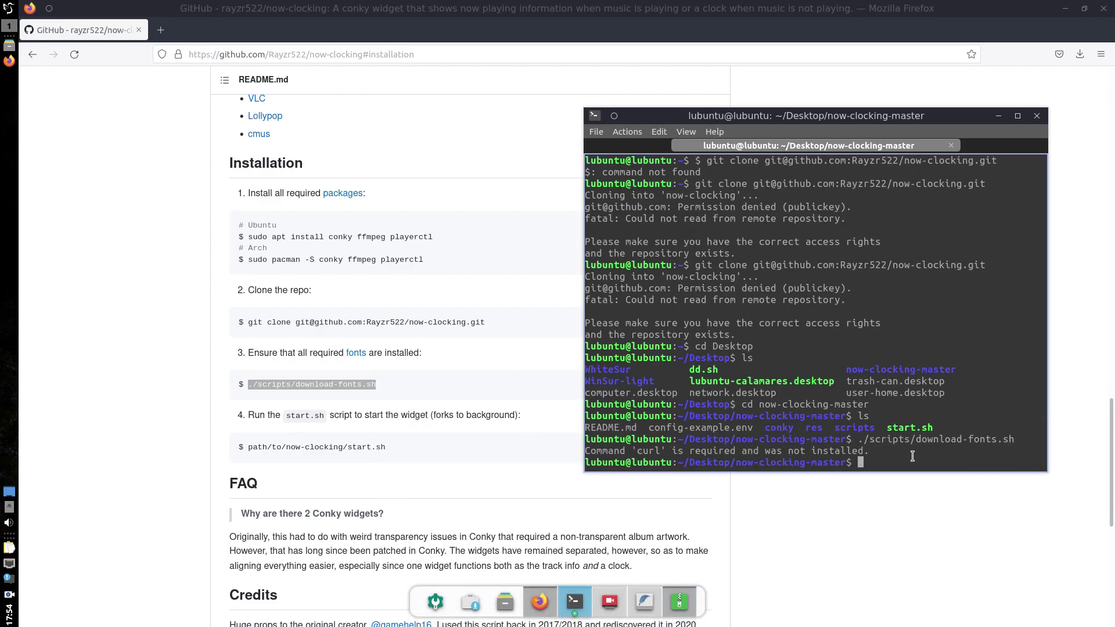
Install curl with sudo apt install curl and rerun the download-fonts.sh script
type("sudo apt install curl")
key("Return")
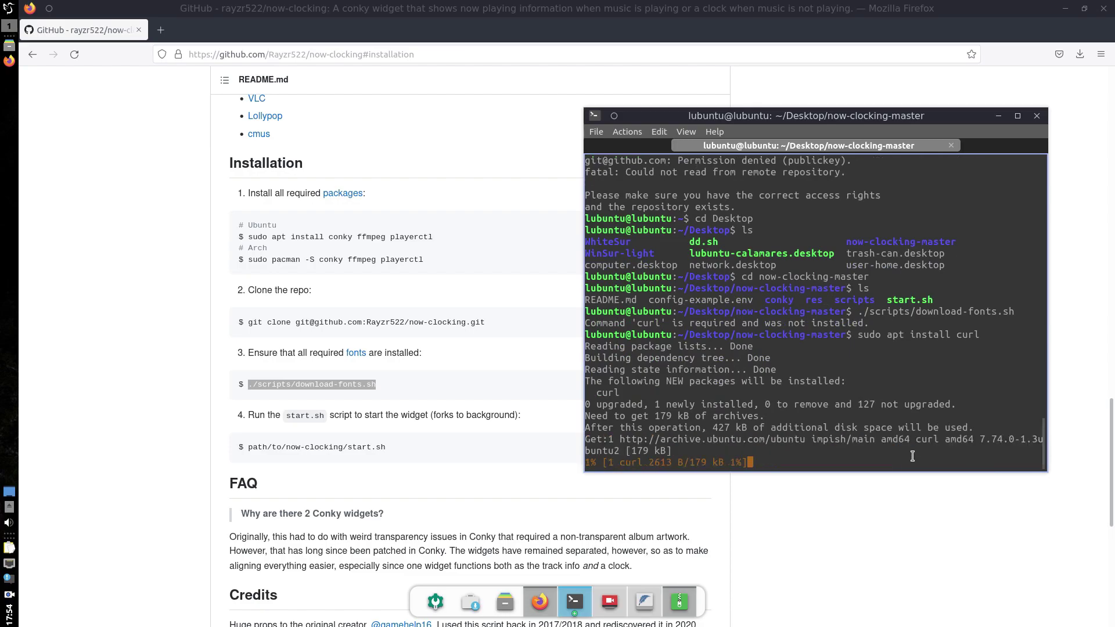
key("Up")
key("Up")
key("Return")
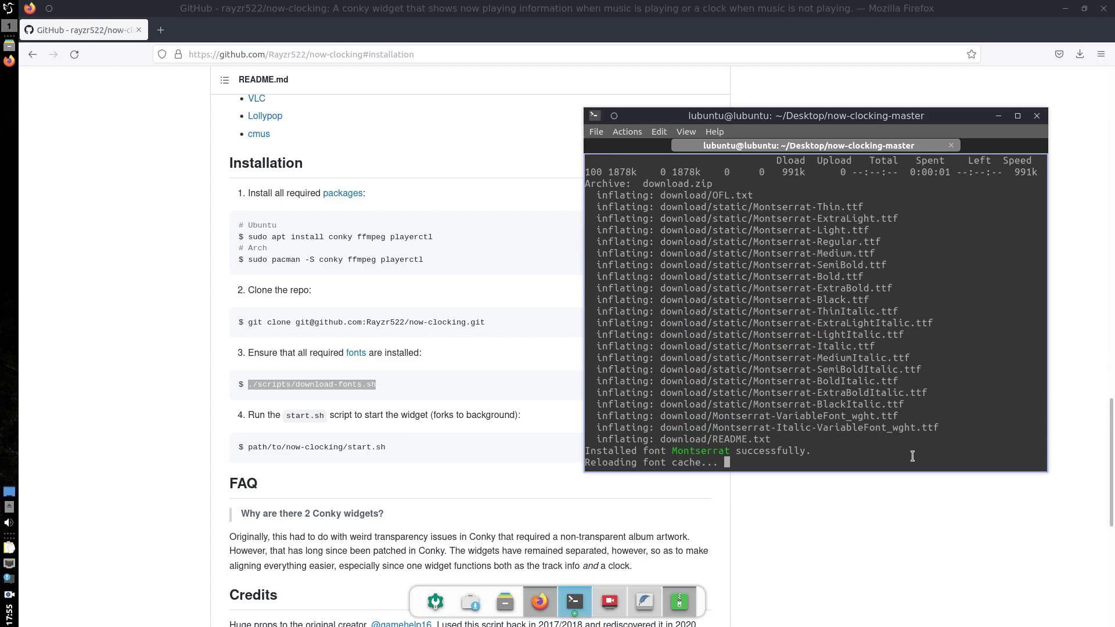
Clear the terminal, list the now-clocking-master folder and run ./start.sh to launch the widget
key("ctrl+l")
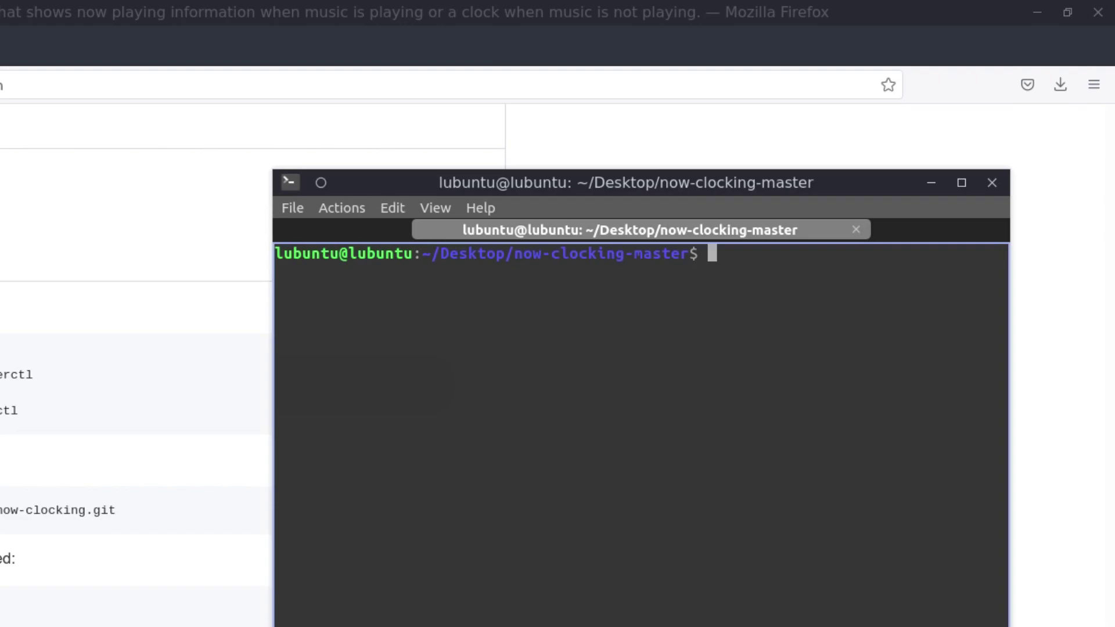
type("ls")
key("Return")
type("./start")
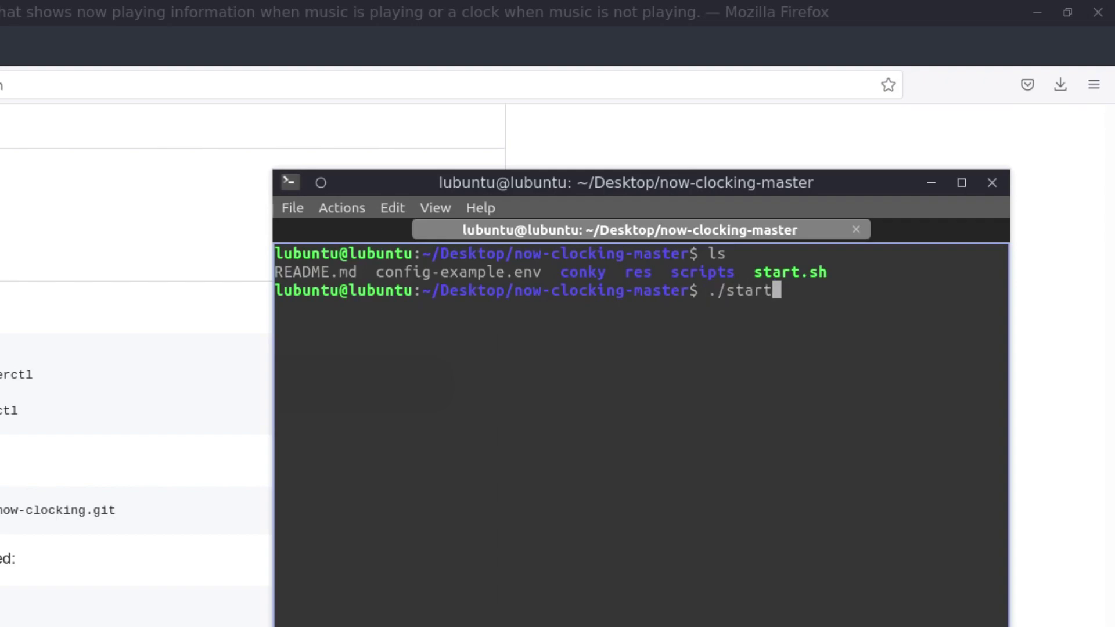
type(".sh")
key("Return")
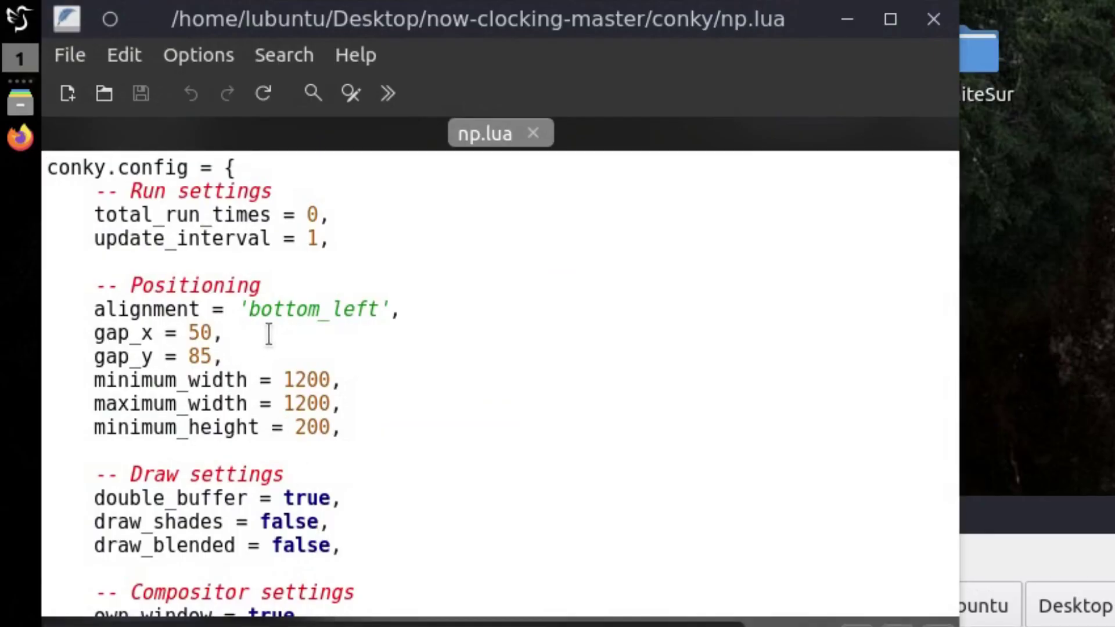
Select the alignment value under Positioning in the widget's np.lua file
double_click(293, 302)
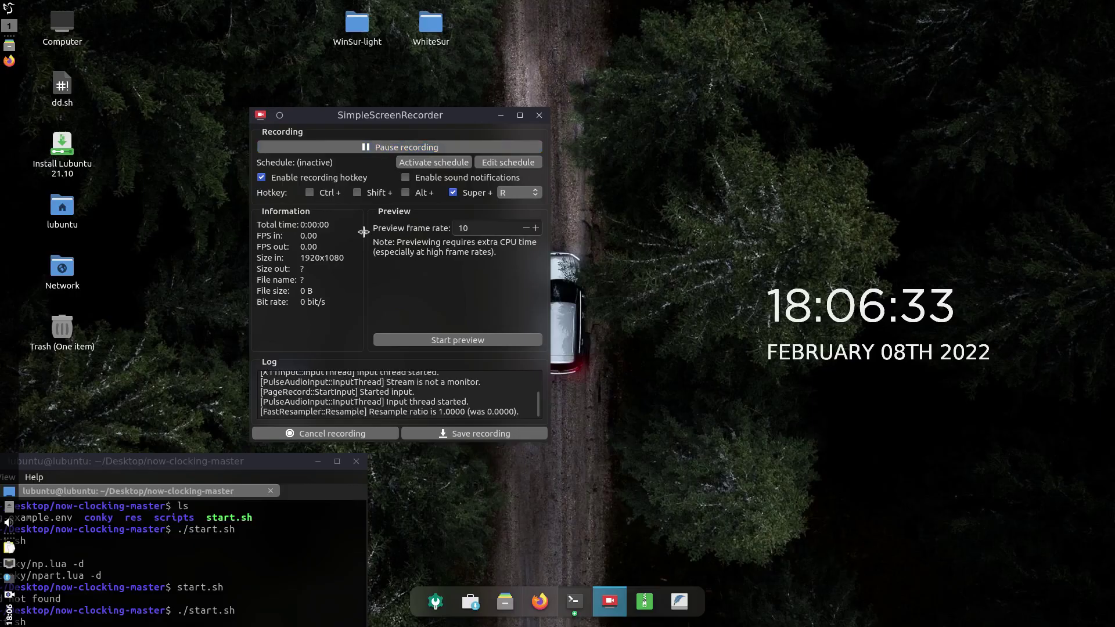
Close the Firefox window with the Conky config search and shift the SimpleScreenRecorder window on the desktop
left_click(540, 602)
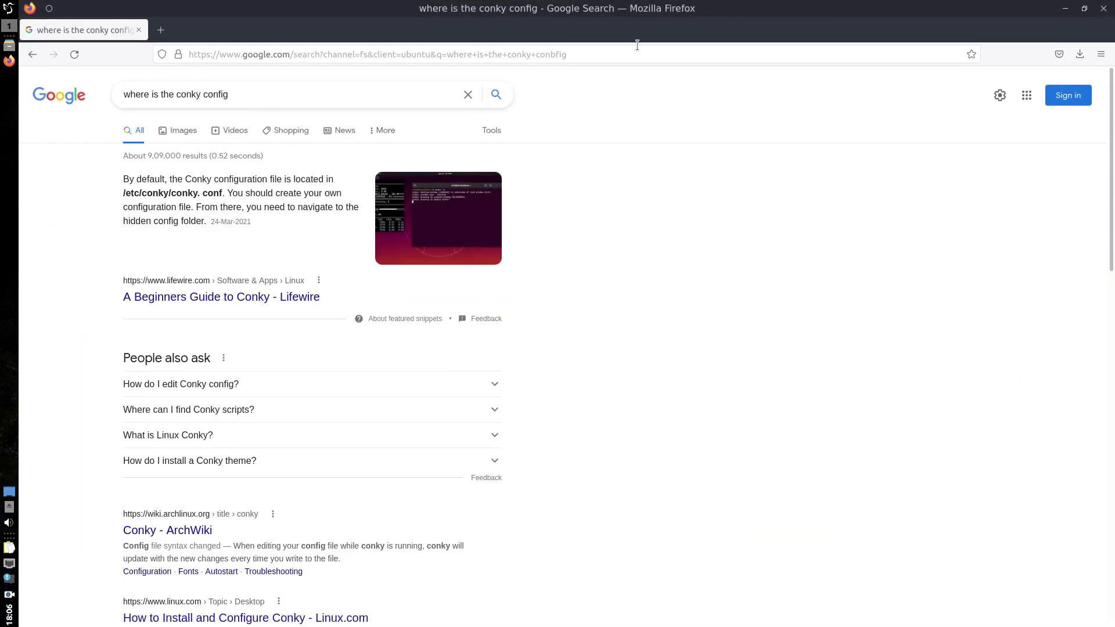
left_click(1065, 9)
left_click(536, 603)
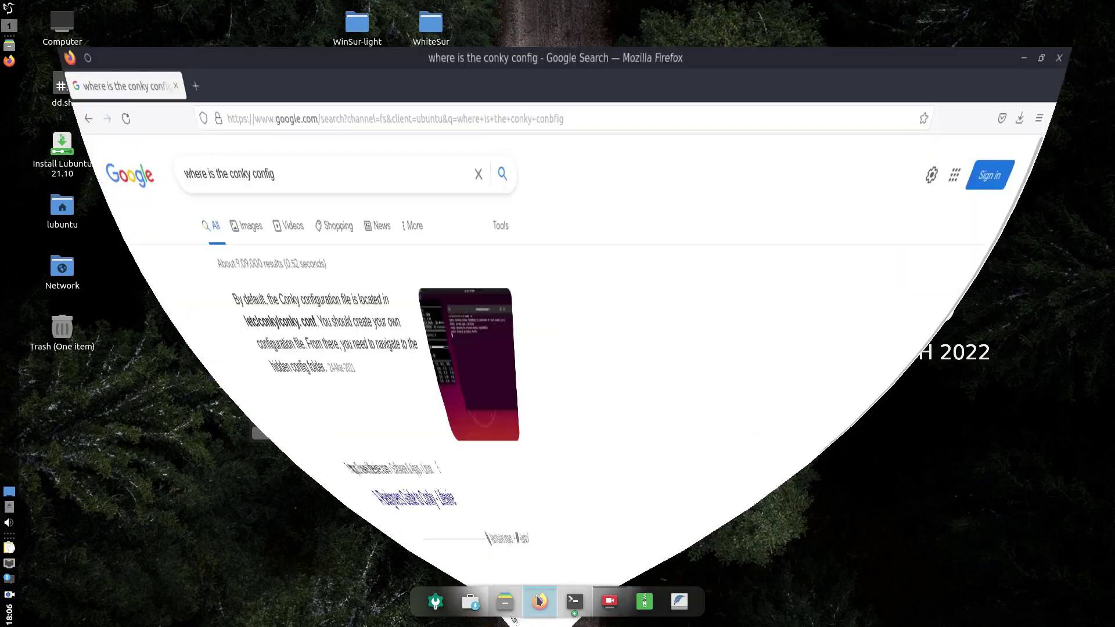
left_click(1105, 8)
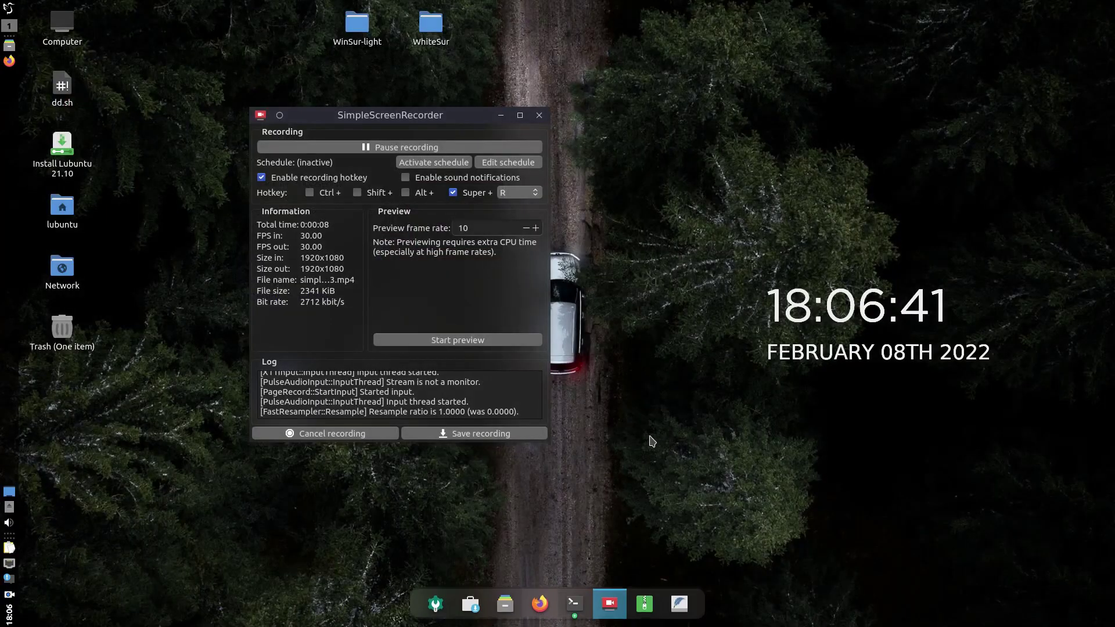
left_click_drag(430, 116, 506, 173)
left_click_drag(707, 156, 1092, 433)
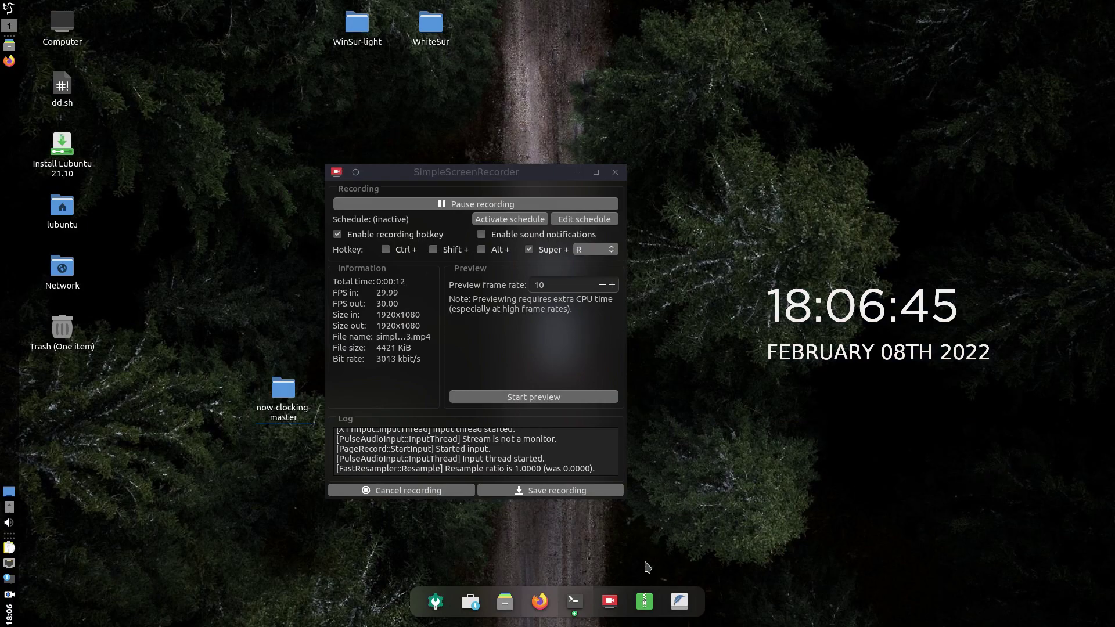
Open a new Firefox window, view the dd.sh script from its beginning, and close both windows
left_click(539, 604)
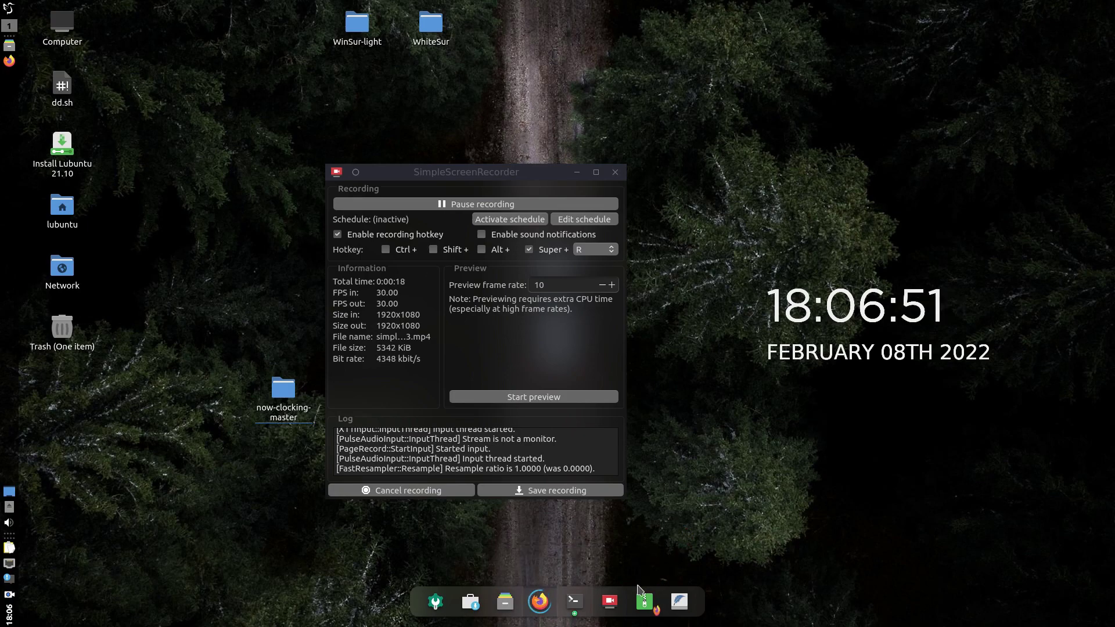
left_click(680, 602)
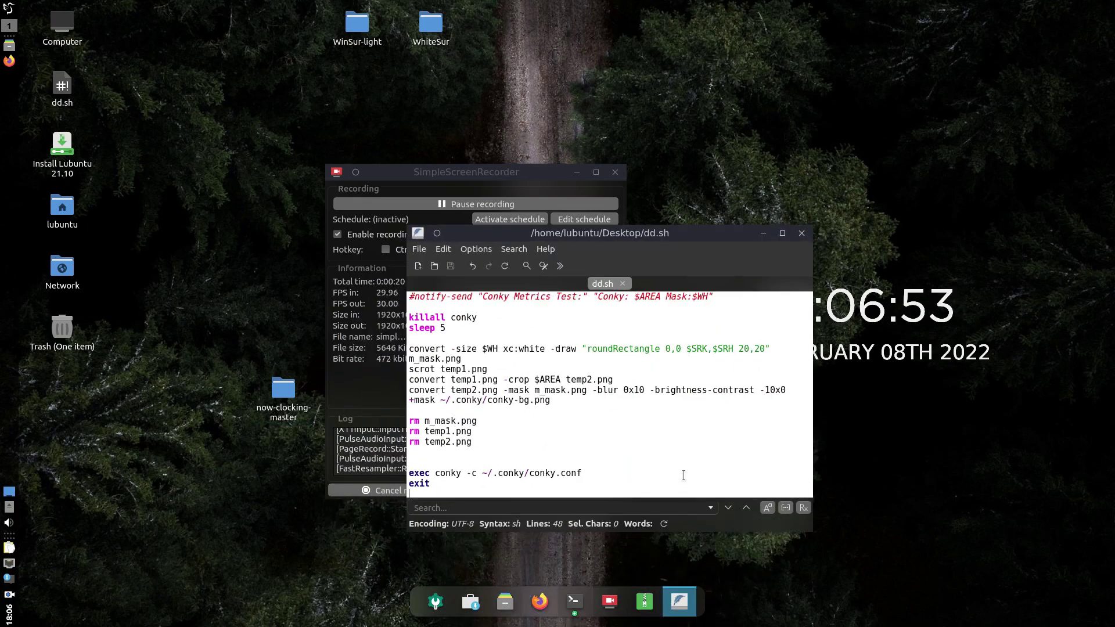
scroll(684, 475, "up", 10)
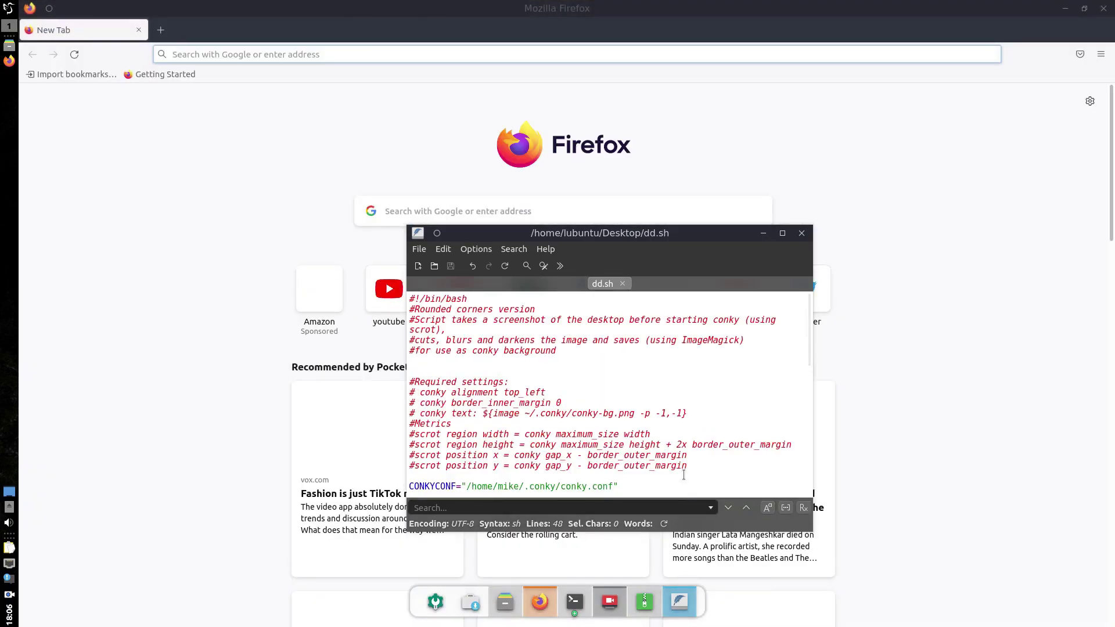
left_click(801, 233)
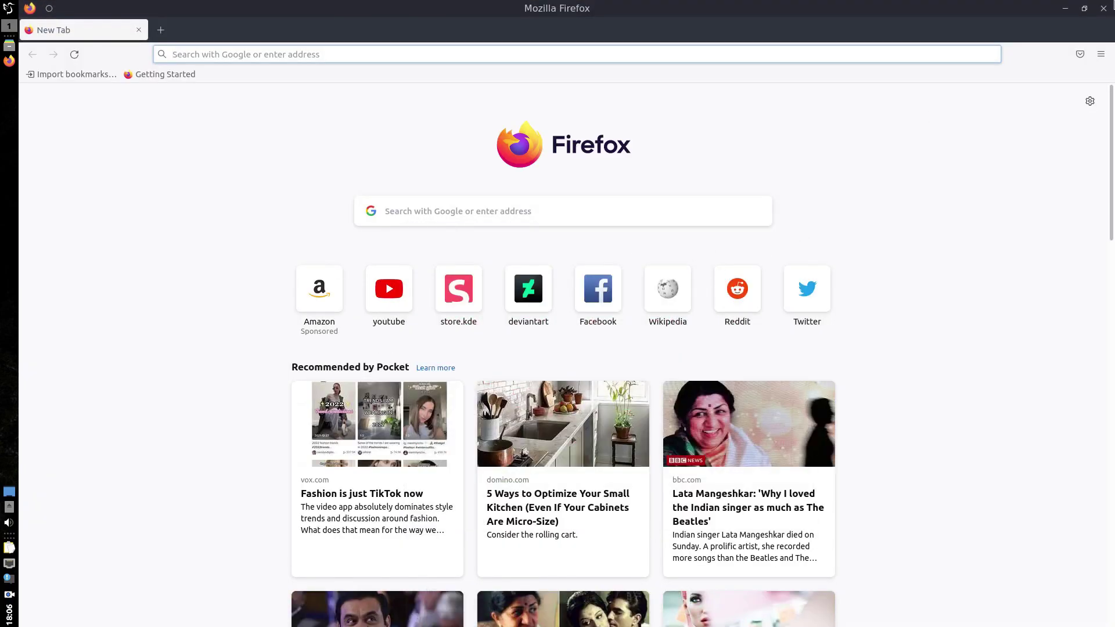
left_click(1110, 13)
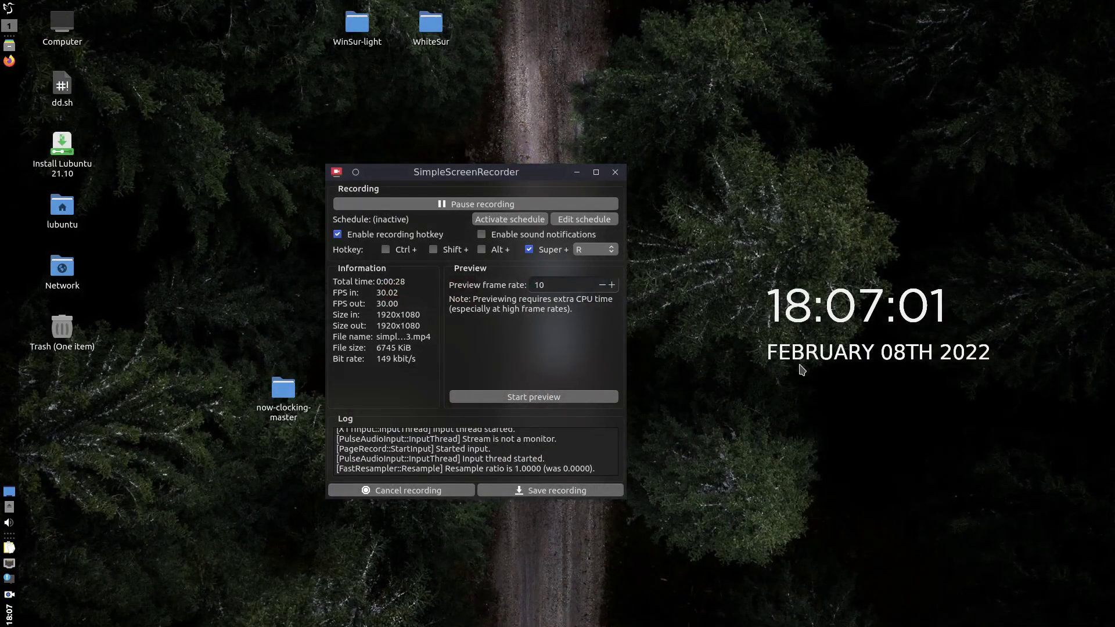
Move the SimpleScreenRecorder window off the road's left side so it partly covers the clock widget
left_click(719, 273)
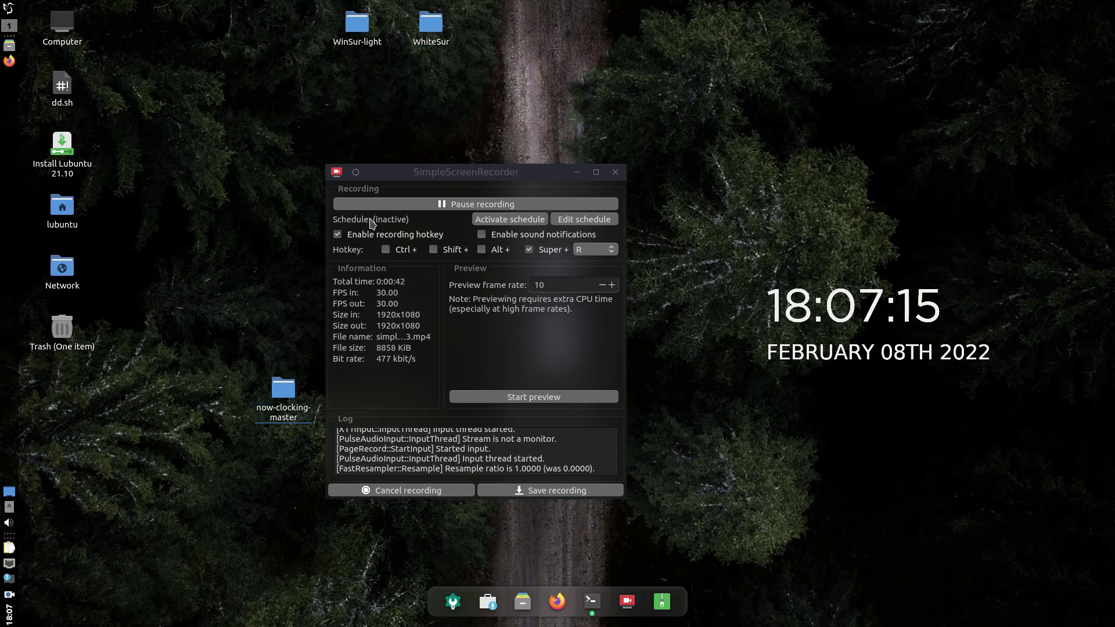
left_click_drag(420, 175, 690, 221)
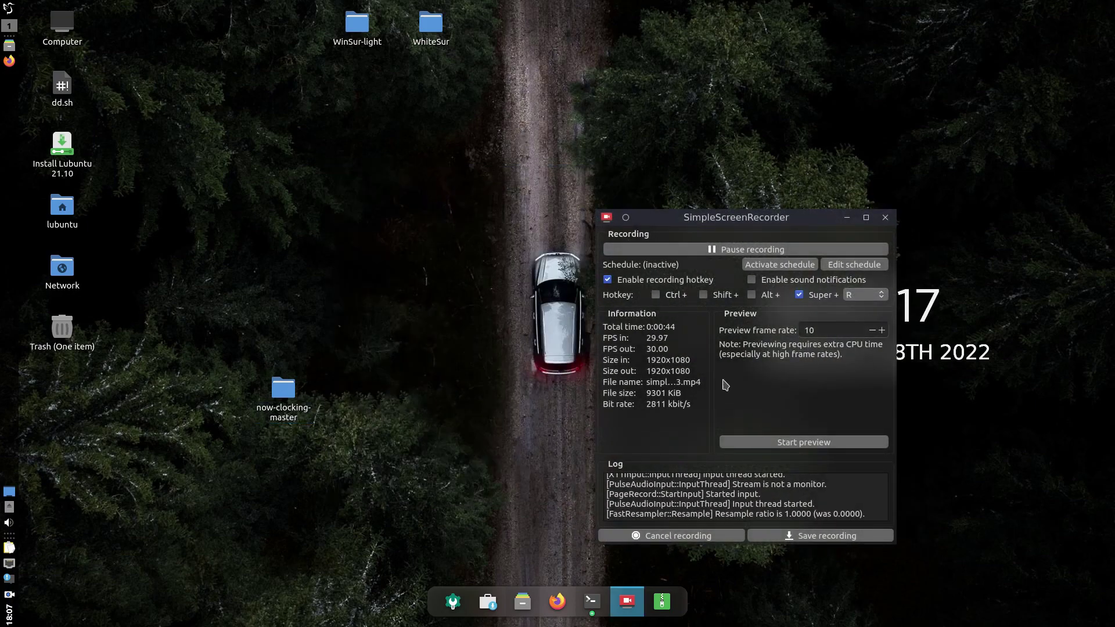